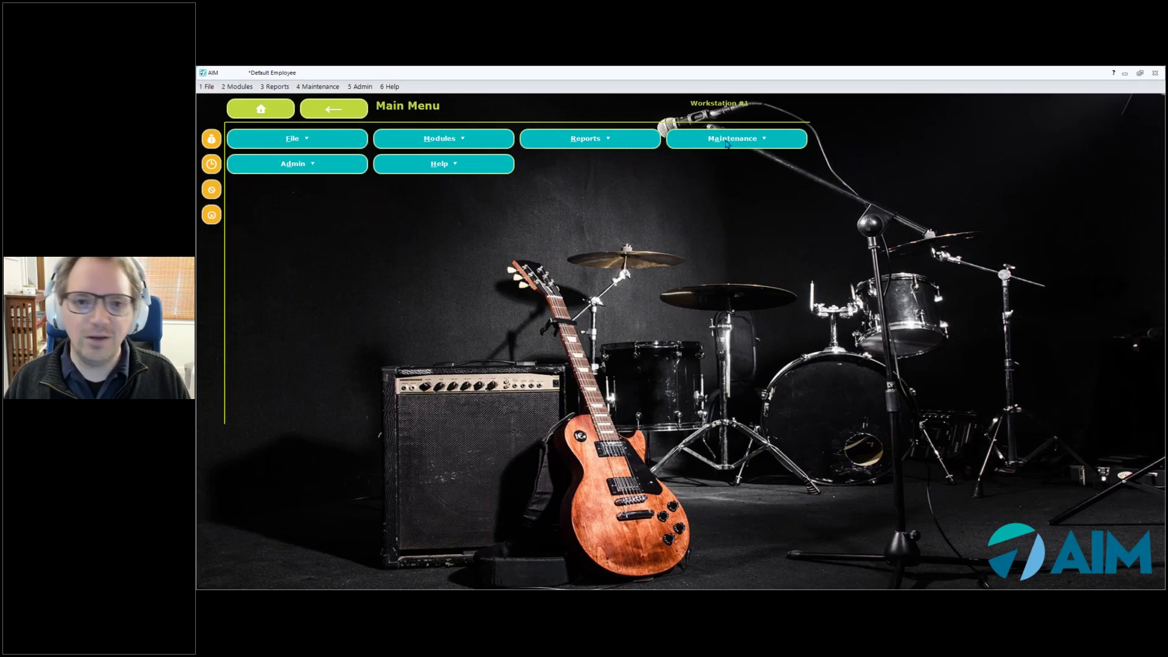
Open the Service Table in service maintenance and move its window slightly aside
{"action": "left_click", "coordinate": [726, 143]}
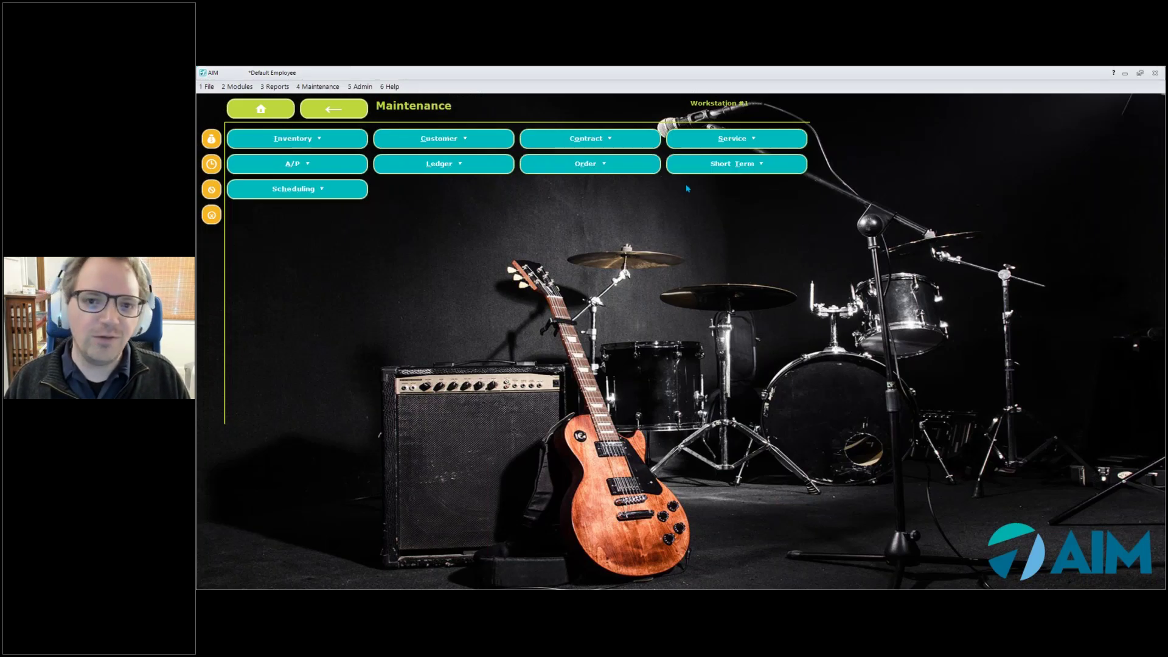
{"action": "left_click", "coordinate": [715, 141]}
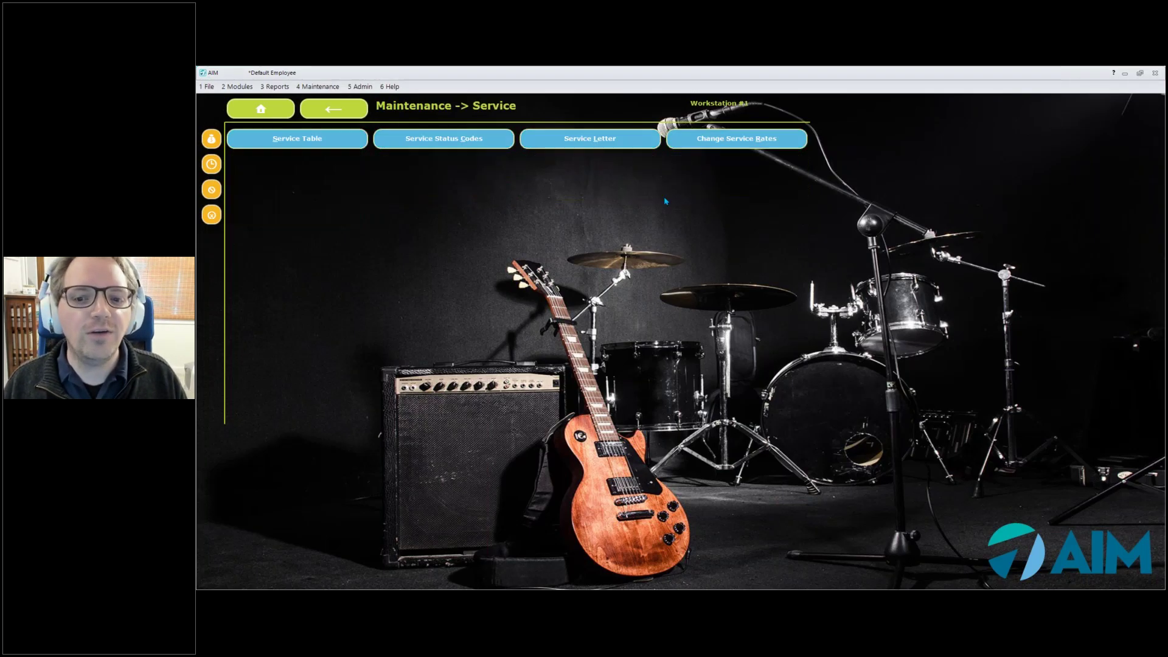
{"action": "left_click", "coordinate": [313, 147]}
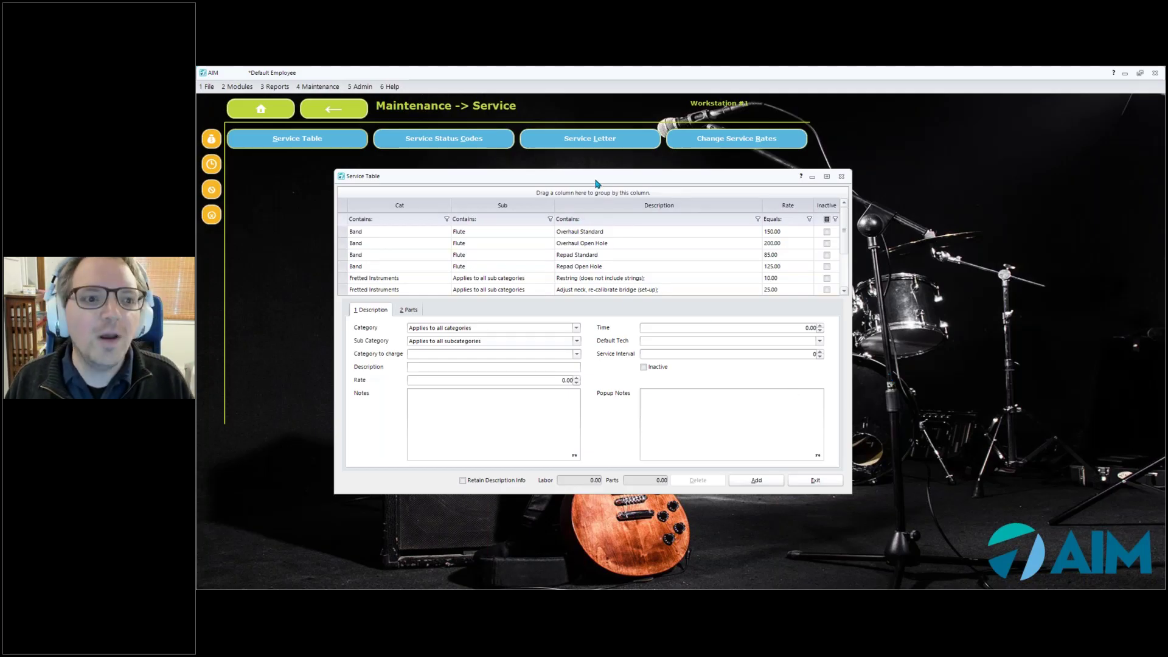
{"action": "left_click_drag", "start_coordinate": [496, 185], "coordinate": [474, 185]}
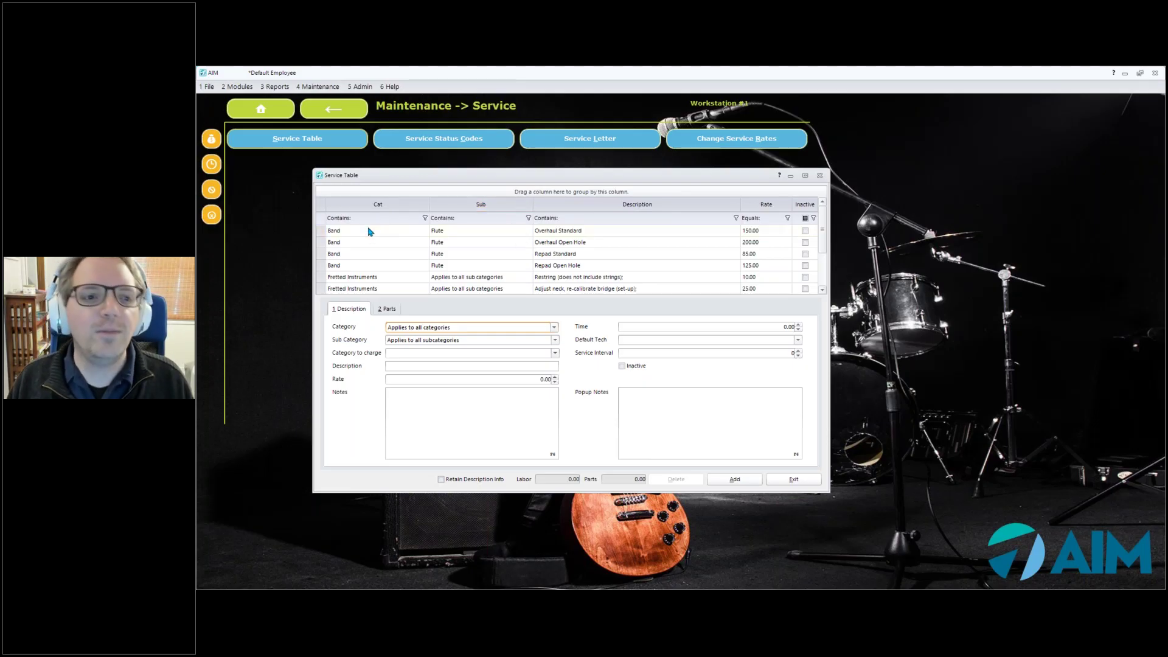
Examine the Band/Flute overhaul and repad services, checking their subcategory, category to charge, description and rate
{"action": "left_click", "coordinate": [385, 234]}
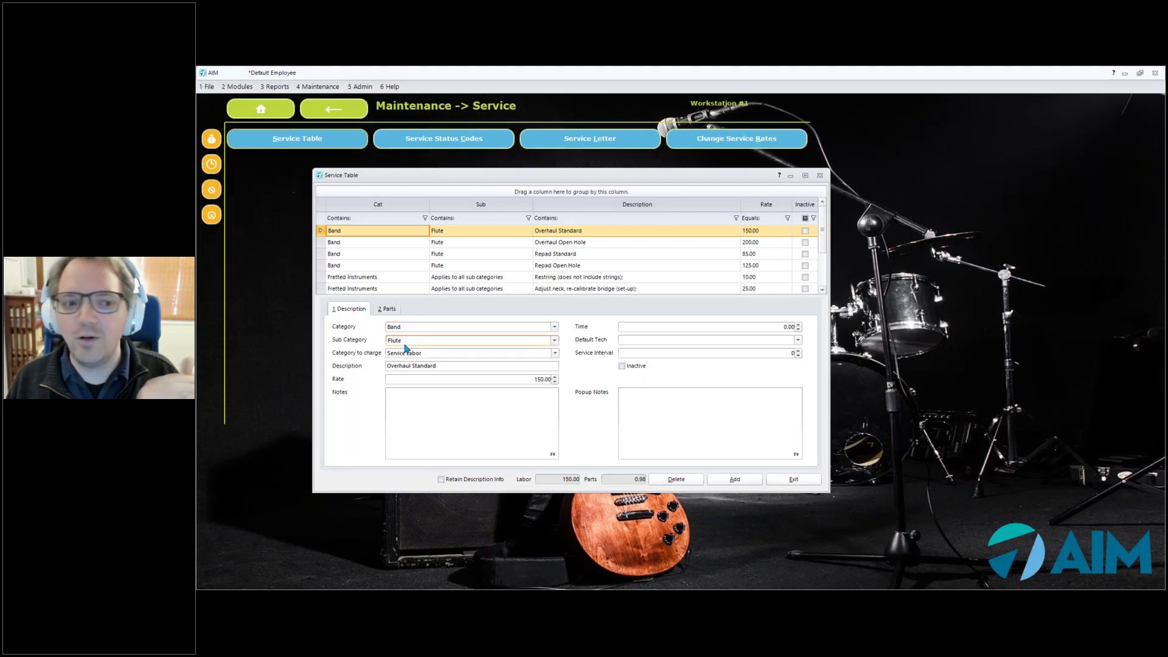
{"action": "left_click", "coordinate": [433, 367]}
{"action": "left_click_drag", "start_coordinate": [443, 367], "coordinate": [341, 369]}
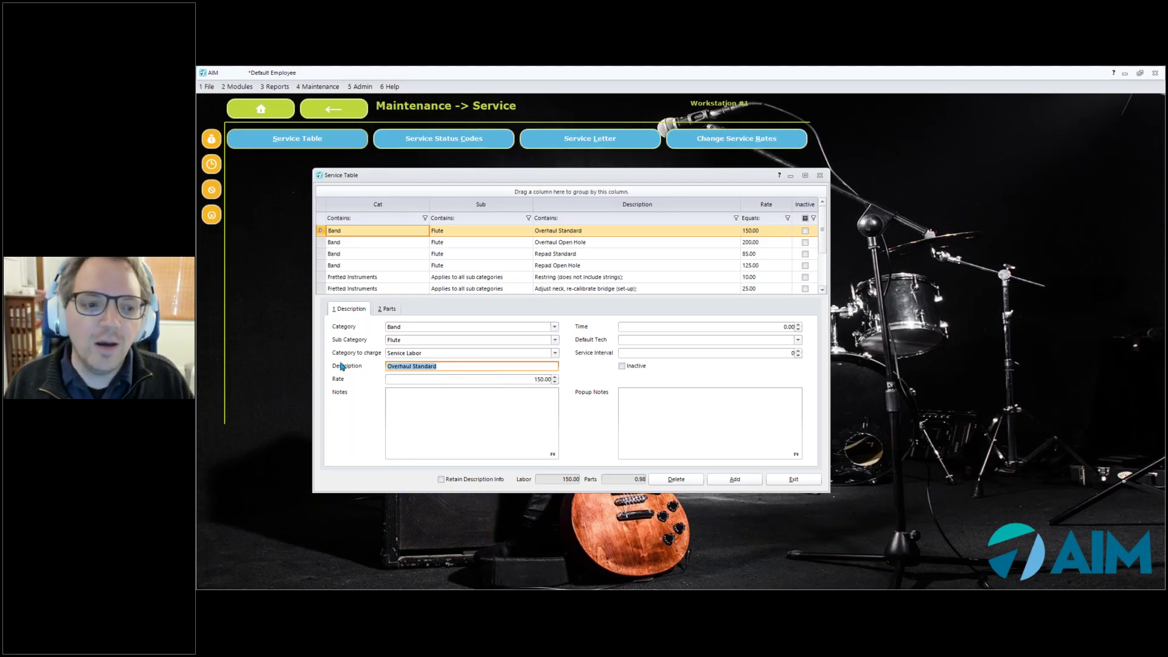
{"action": "left_click", "coordinate": [351, 357]}
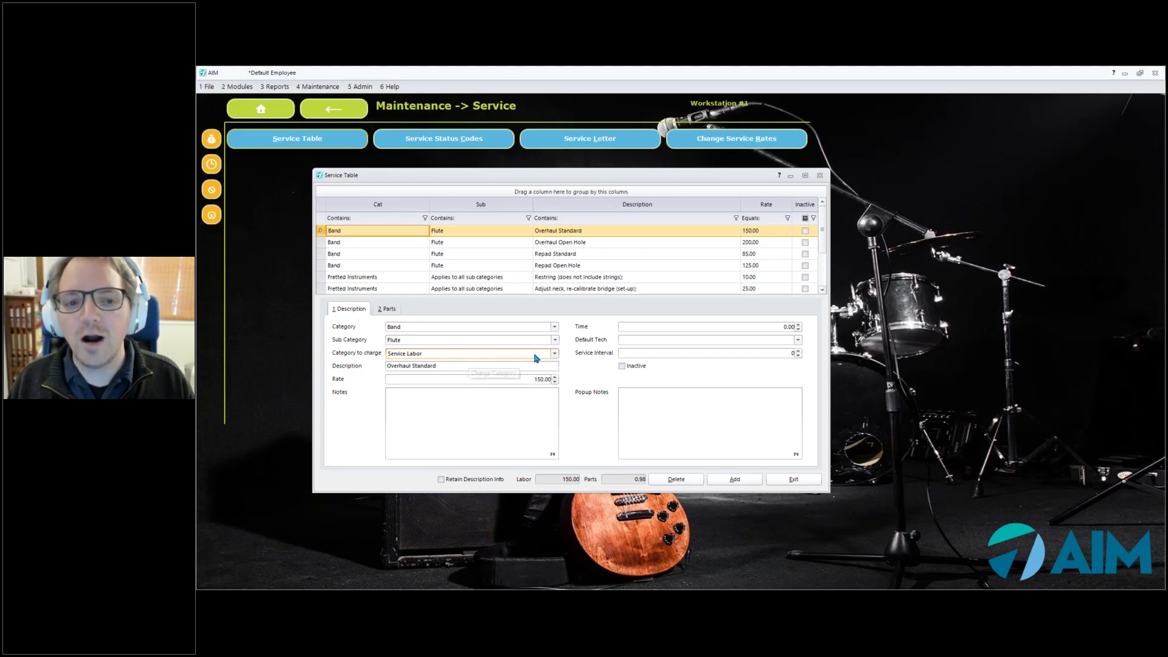
{"action": "left_click", "coordinate": [554, 354]}
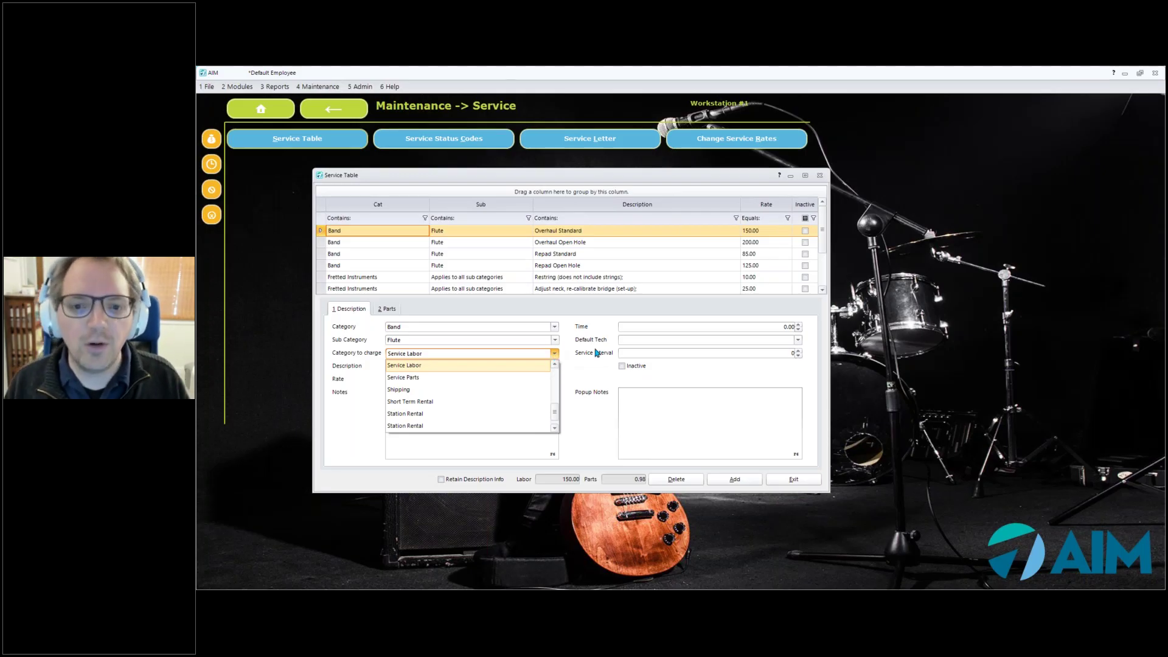
{"action": "left_click", "coordinate": [578, 410]}
{"action": "left_click", "coordinate": [541, 379]}
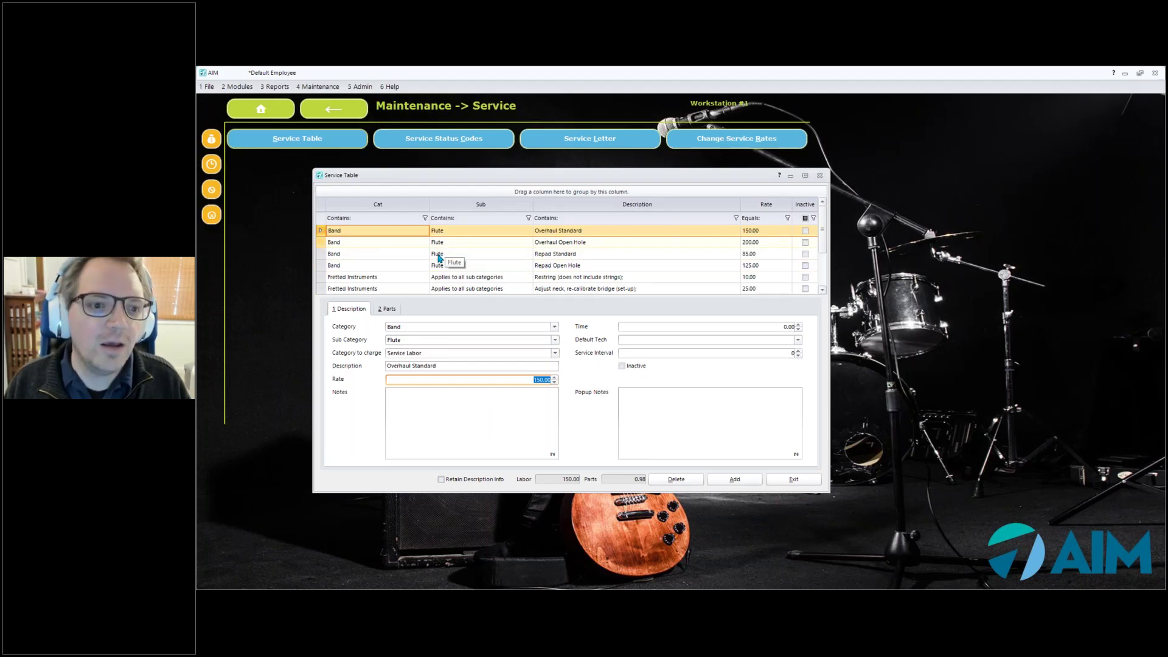
{"action": "left_click", "coordinate": [440, 256]}
{"action": "left_click", "coordinate": [447, 269]}
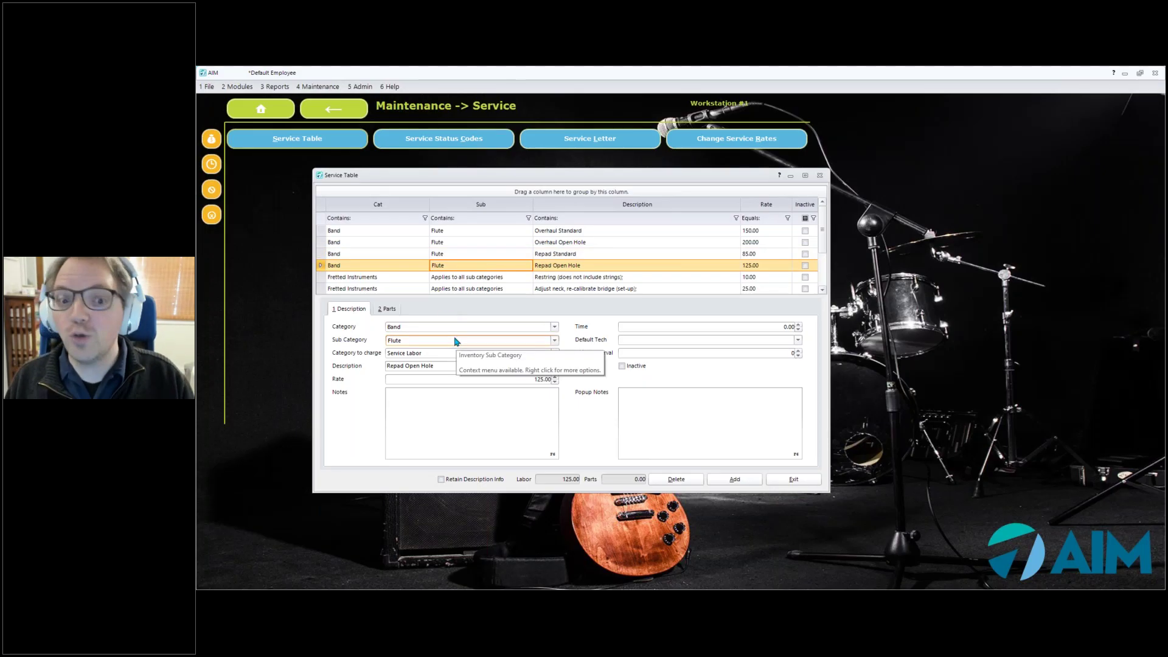
Start a new service table entry with category Band and subcategory Trombone
{"action": "left_click", "coordinate": [734, 480]}
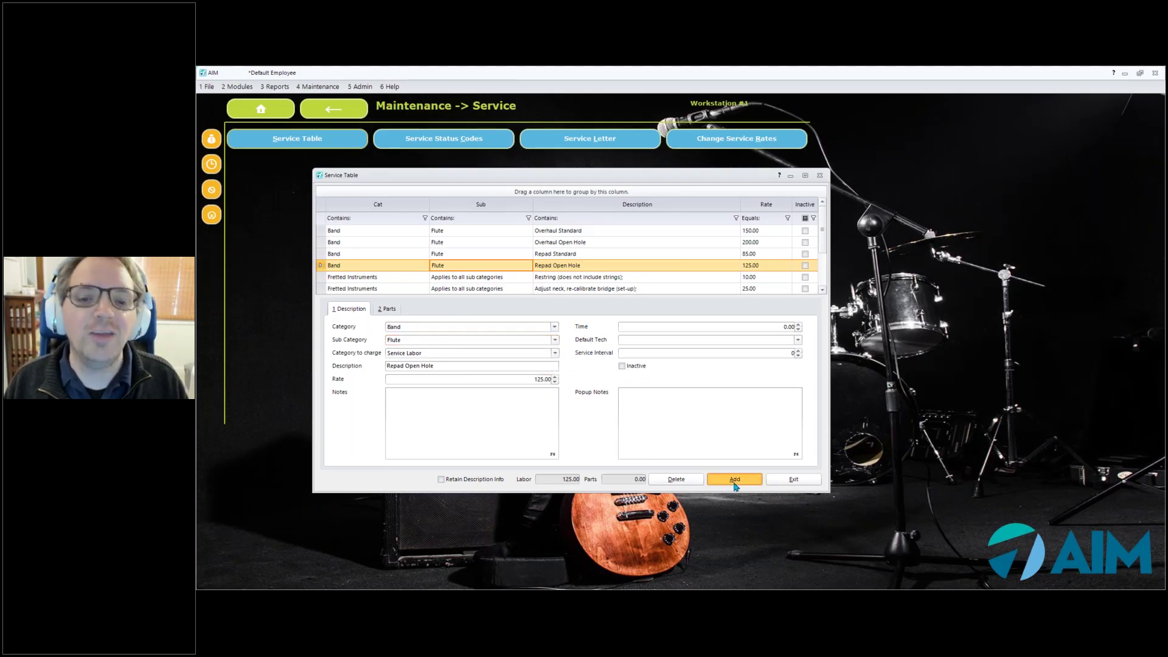
{"action": "left_click", "coordinate": [470, 330]}
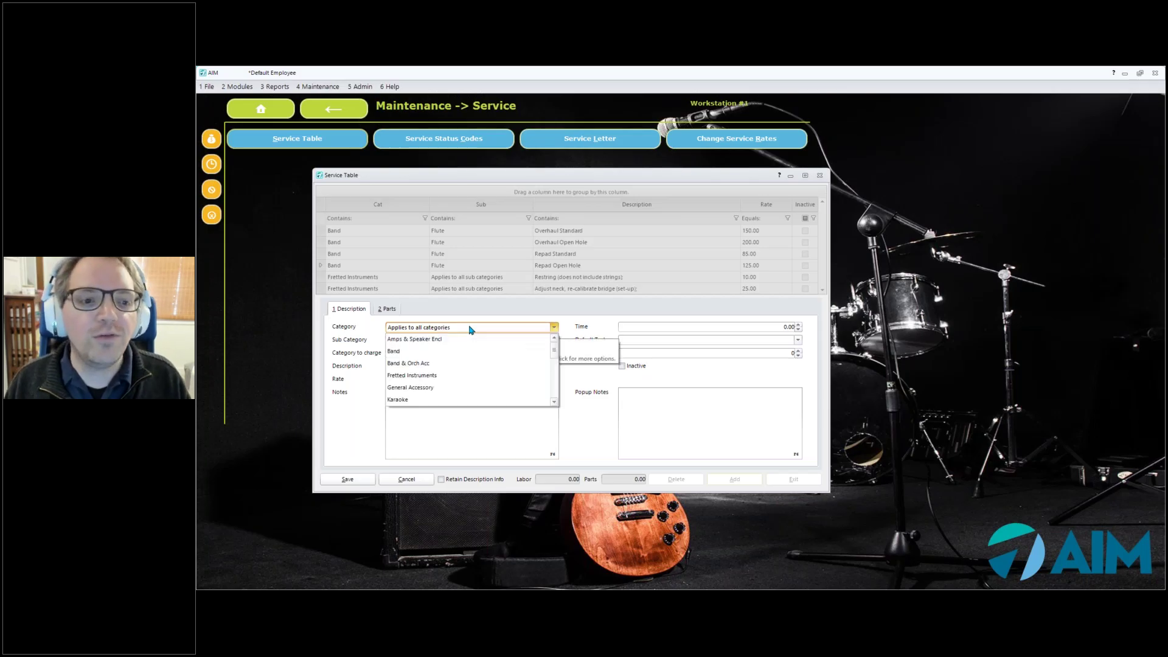
{"action": "left_click", "coordinate": [456, 342]}
{"action": "left_click", "coordinate": [456, 340]}
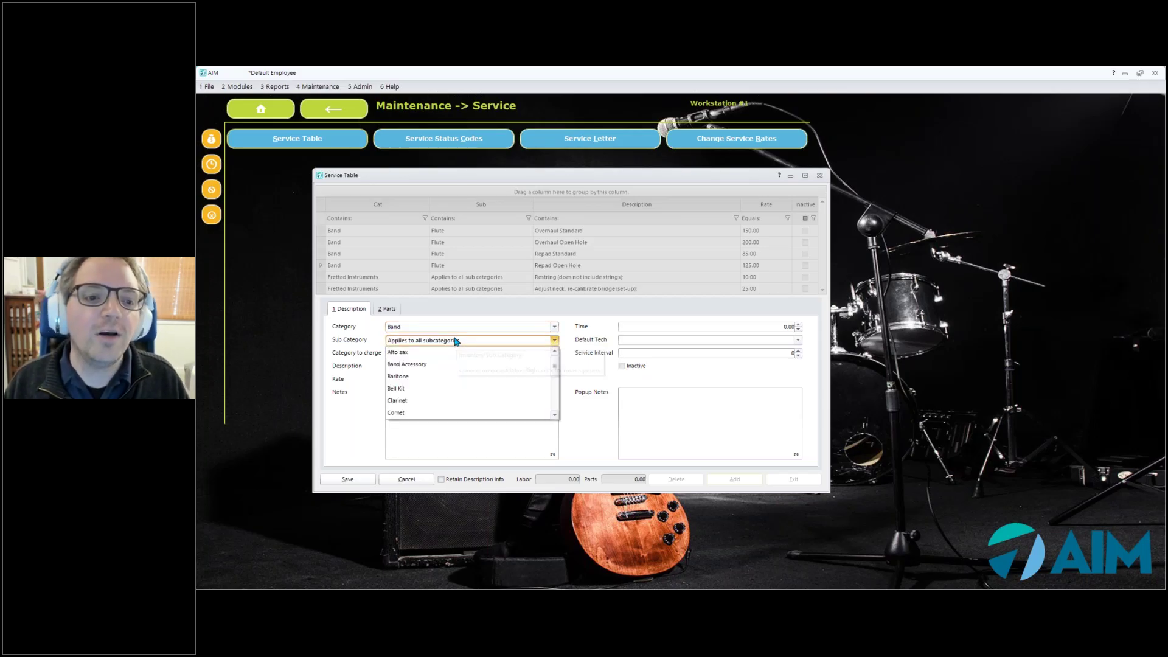
{"action": "left_click", "coordinate": [555, 403]}
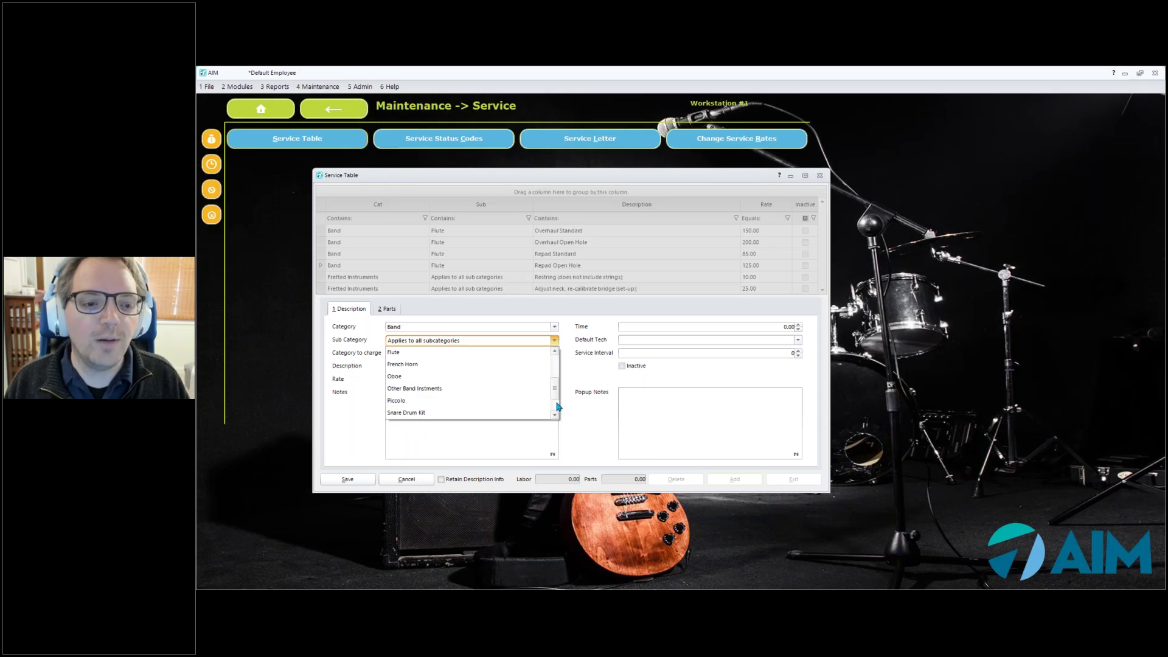
{"action": "scroll", "coordinate": [556, 411], "scroll_direction": "down", "scroll_amount": 3}
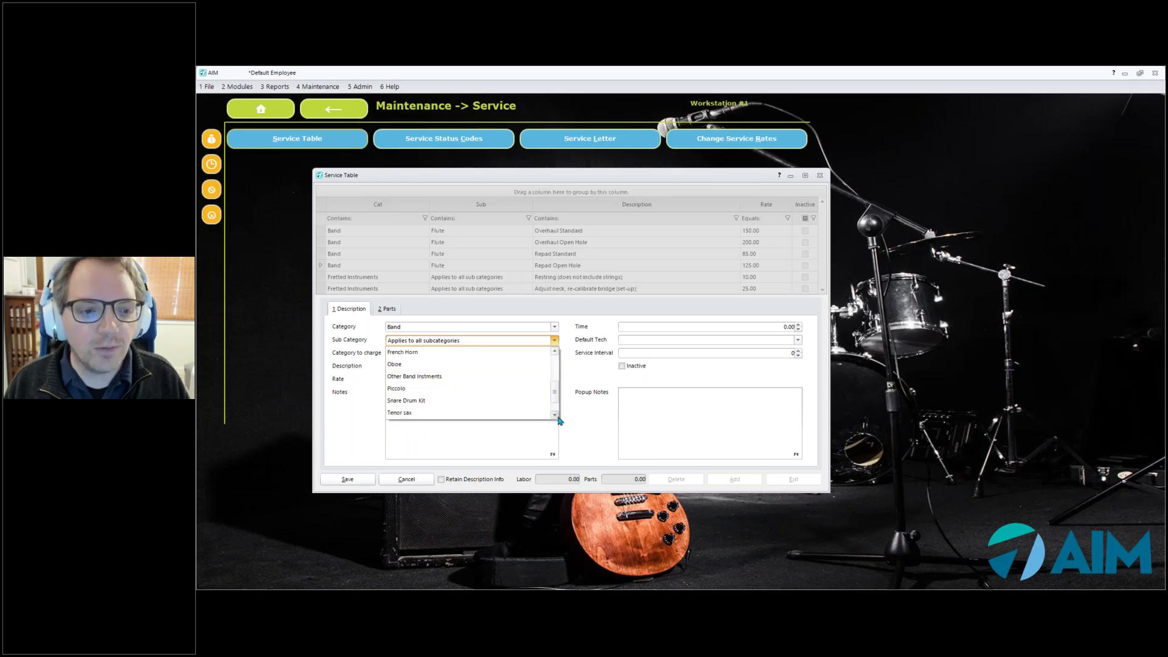
{"action": "left_click", "coordinate": [401, 410]}
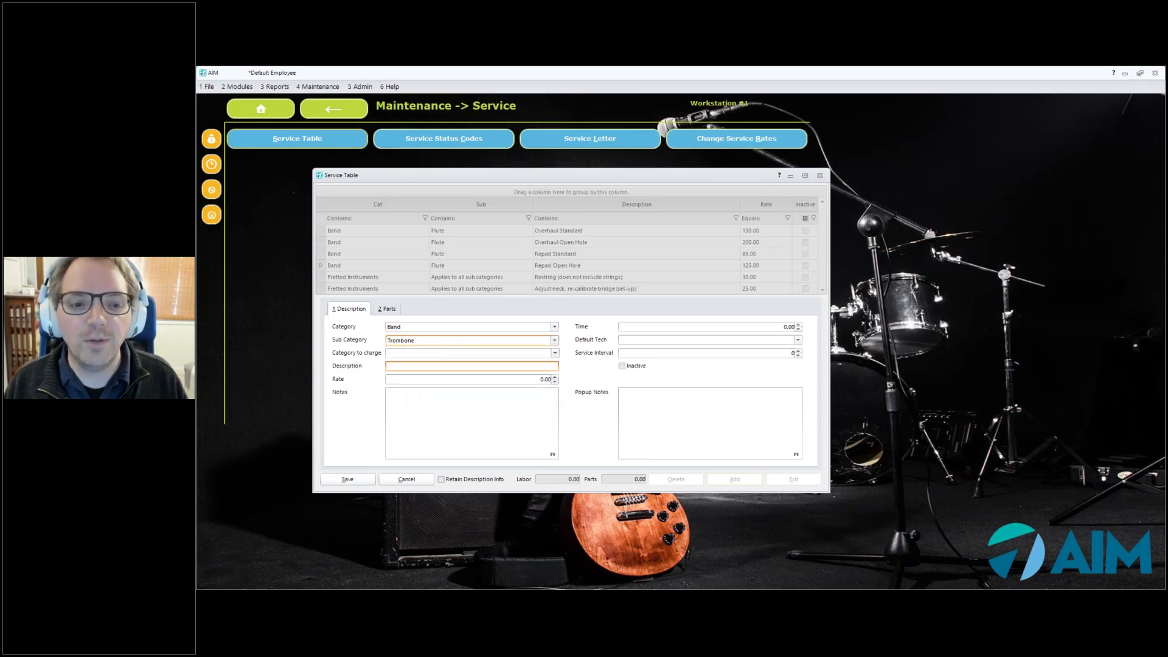
Set the new service's category to charge to Service Labor, its description to "Slide Cleaning" and its rate to 40
{"action": "left_click", "coordinate": [554, 353]}
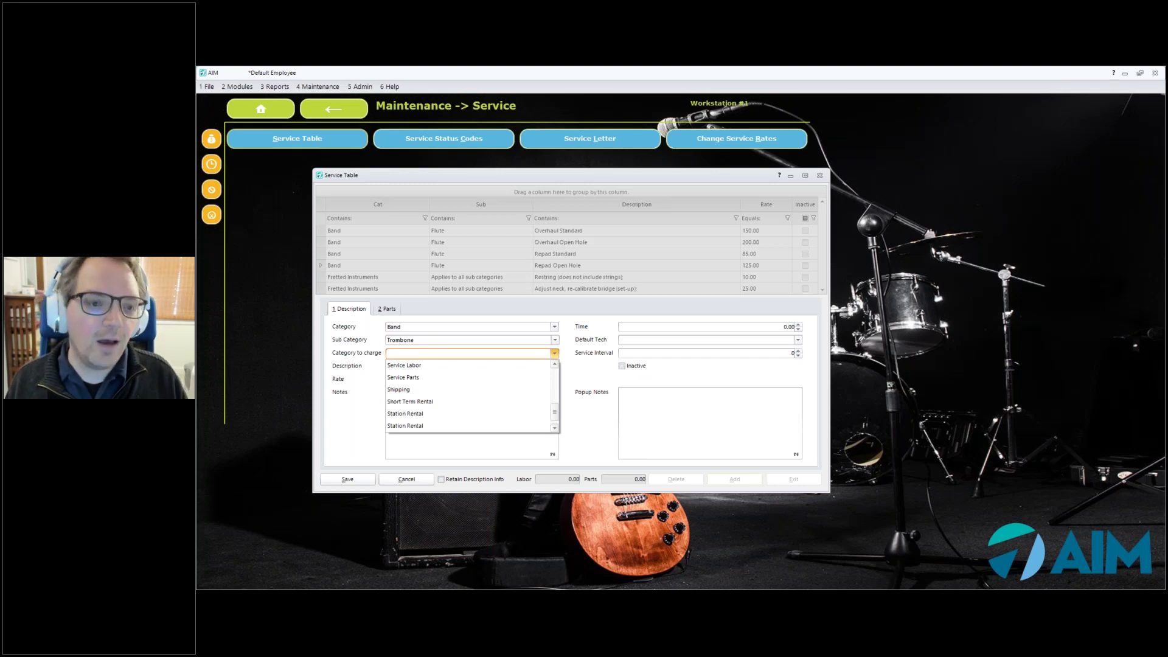
{"action": "left_click", "coordinate": [431, 369]}
{"action": "left_click", "coordinate": [399, 366]}
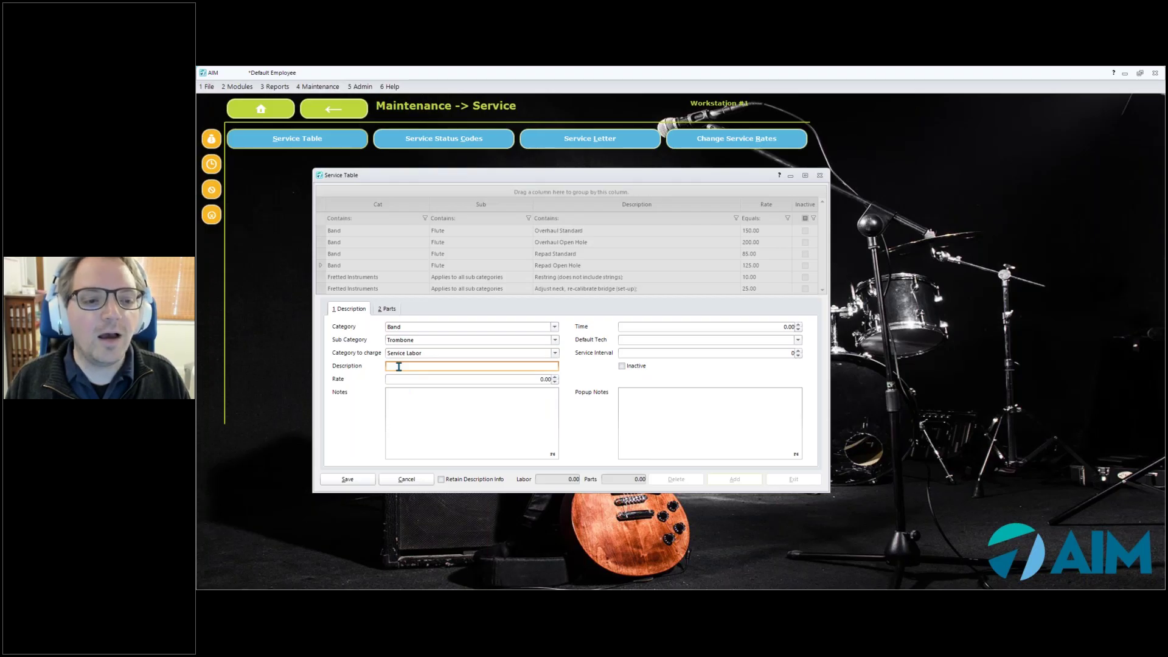
{"action": "type", "text": "Slide Cleaning"}
{"action": "key", "text": "Tab"}
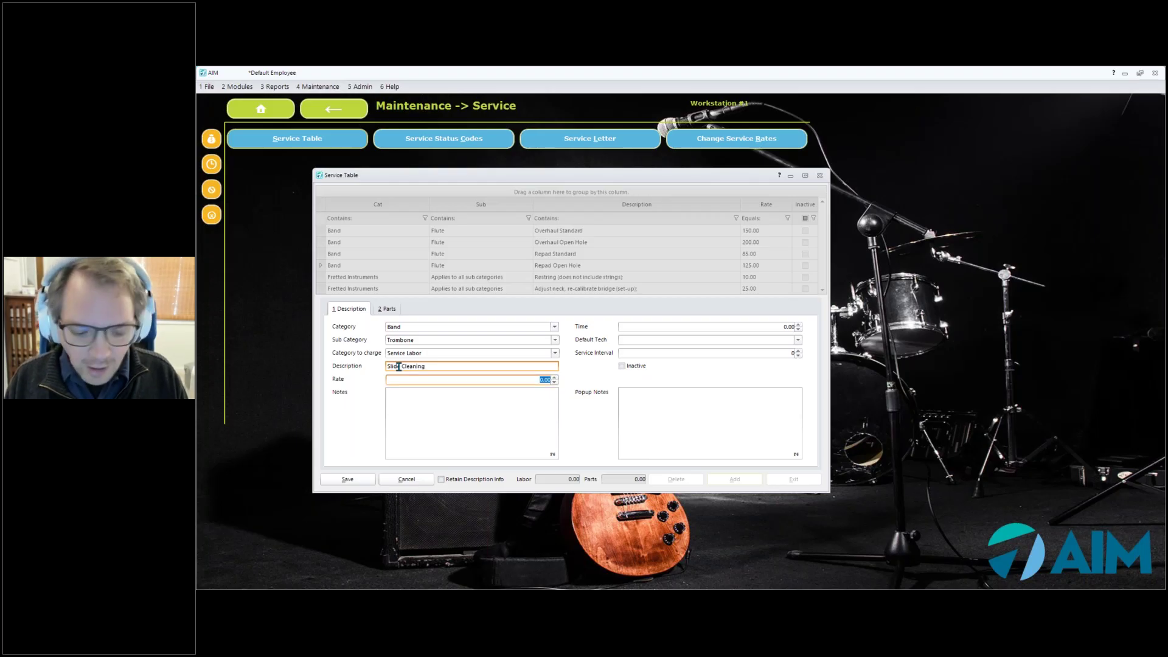
{"action": "type", "text": "40"}
{"action": "key", "text": "Tab"}
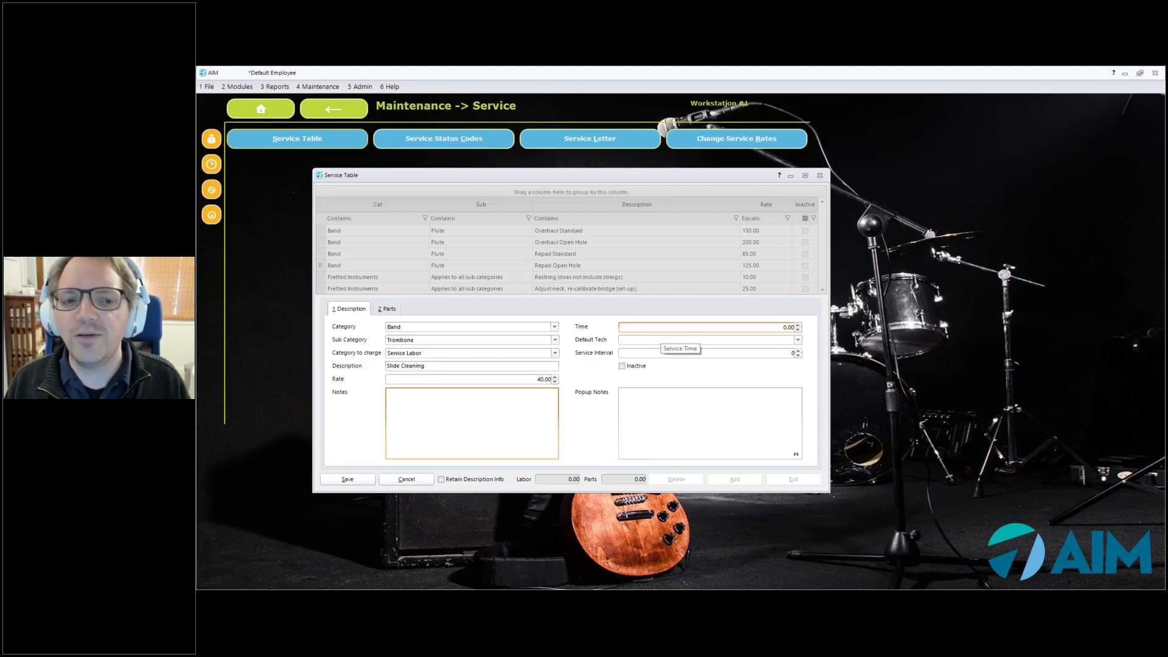
Set the service time to 1.5 and choose a technician as the default tech
{"action": "left_click", "coordinate": [667, 329]}
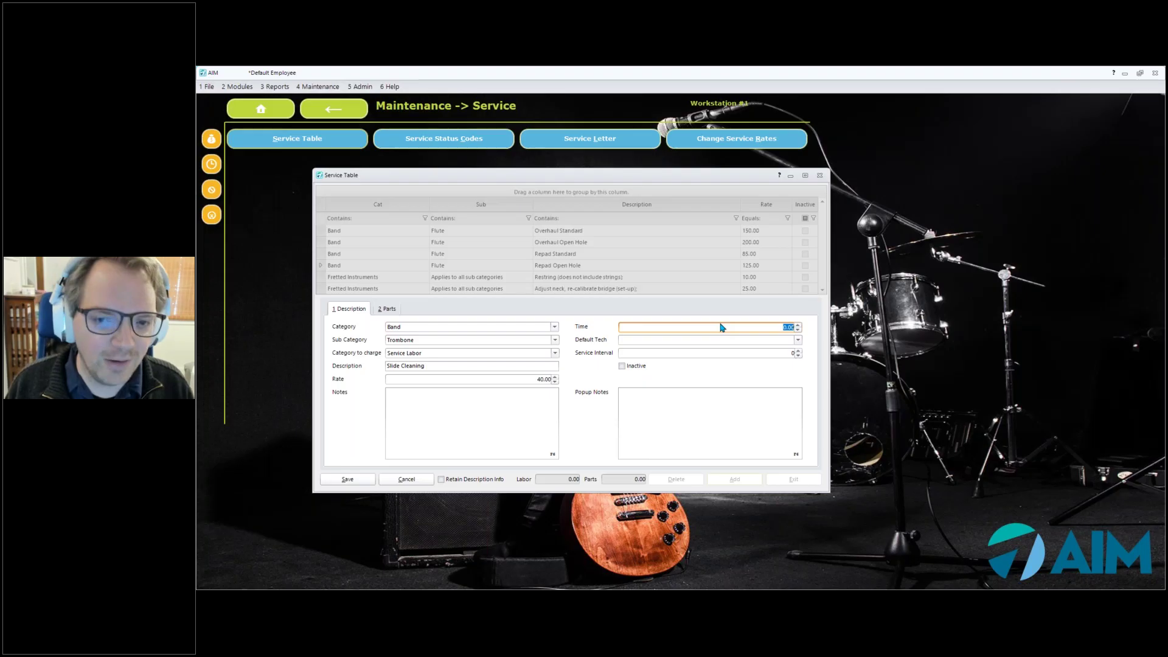
{"action": "type", "text": "1.5"}
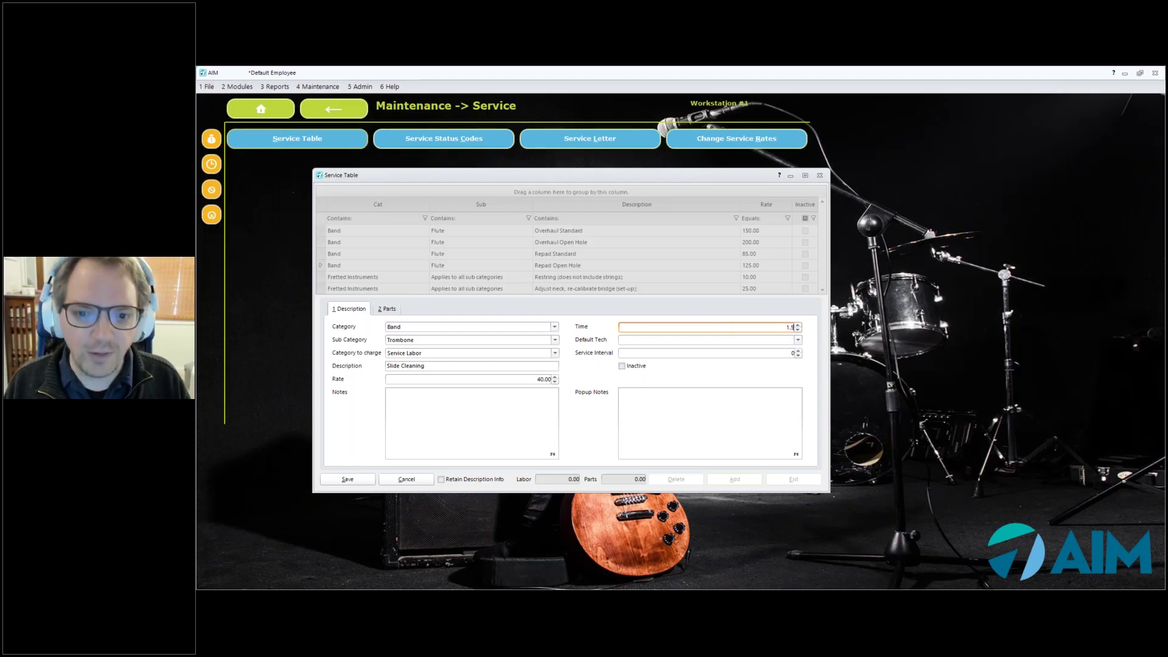
{"action": "key", "text": "Tab"}
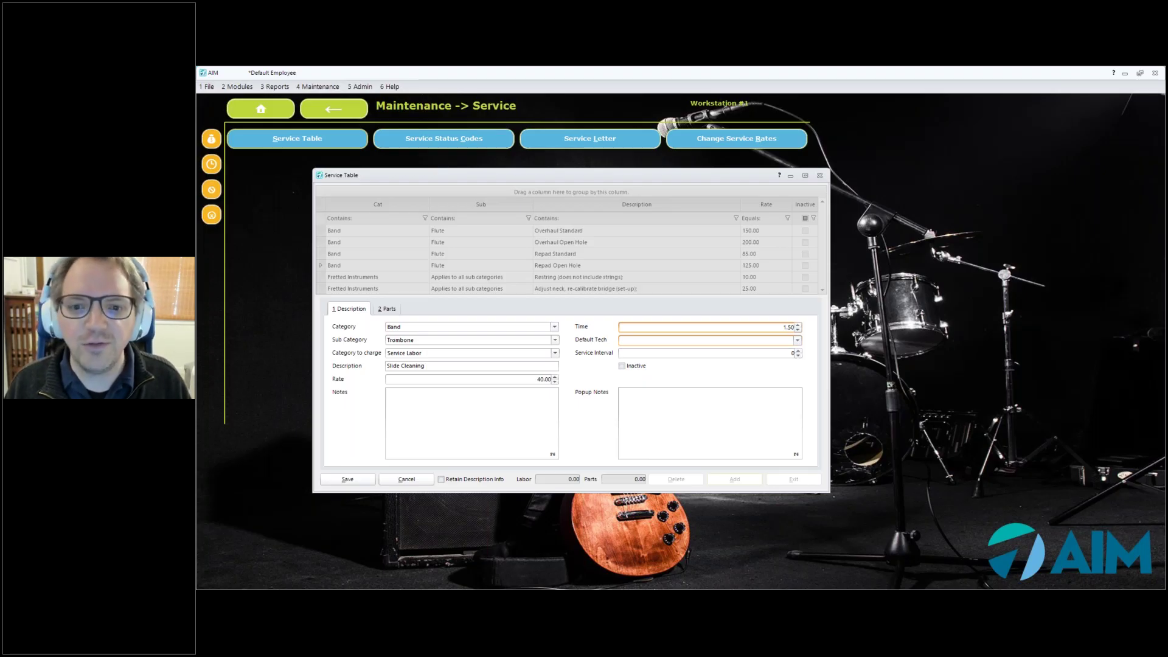
{"action": "left_click", "coordinate": [797, 341]}
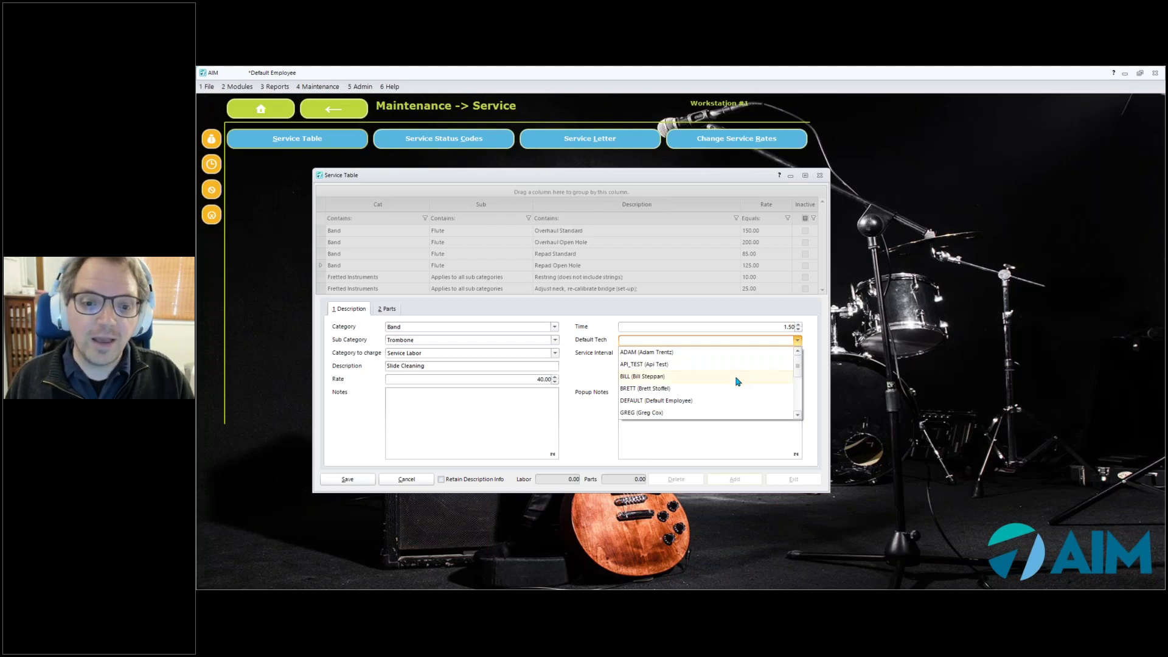
{"action": "left_click", "coordinate": [672, 389]}
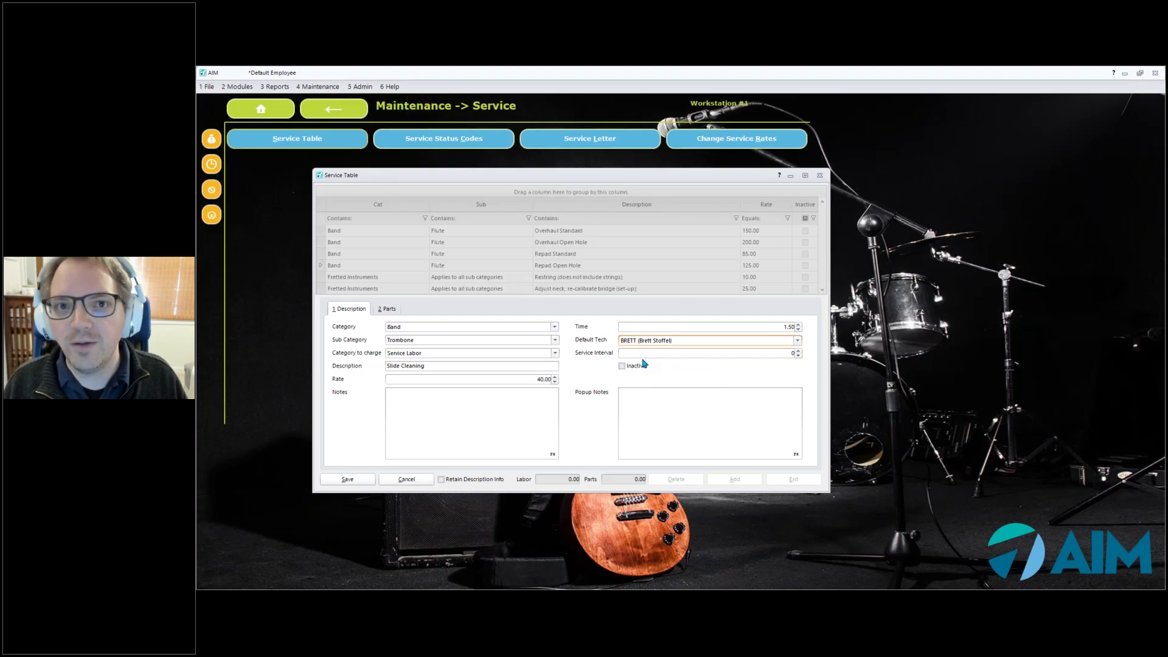
Visit the empty Notes and Popup Notes fields and open the parts list of the Slide Cleaning service
{"action": "left_click", "coordinate": [681, 401]}
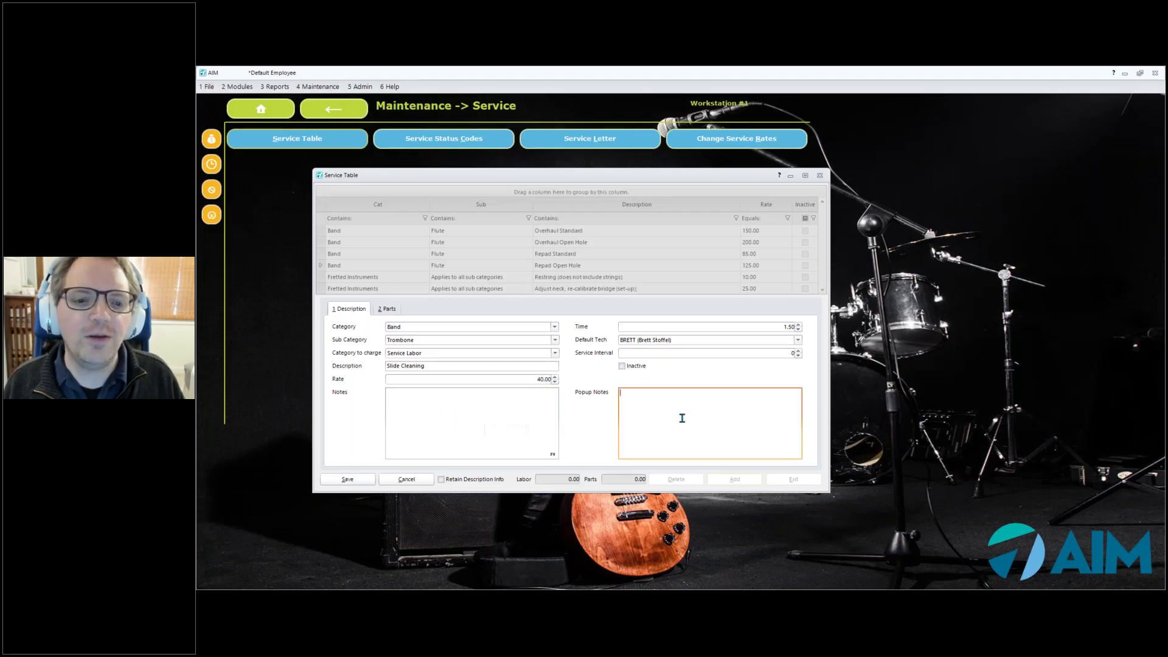
{"action": "left_click", "coordinate": [430, 421]}
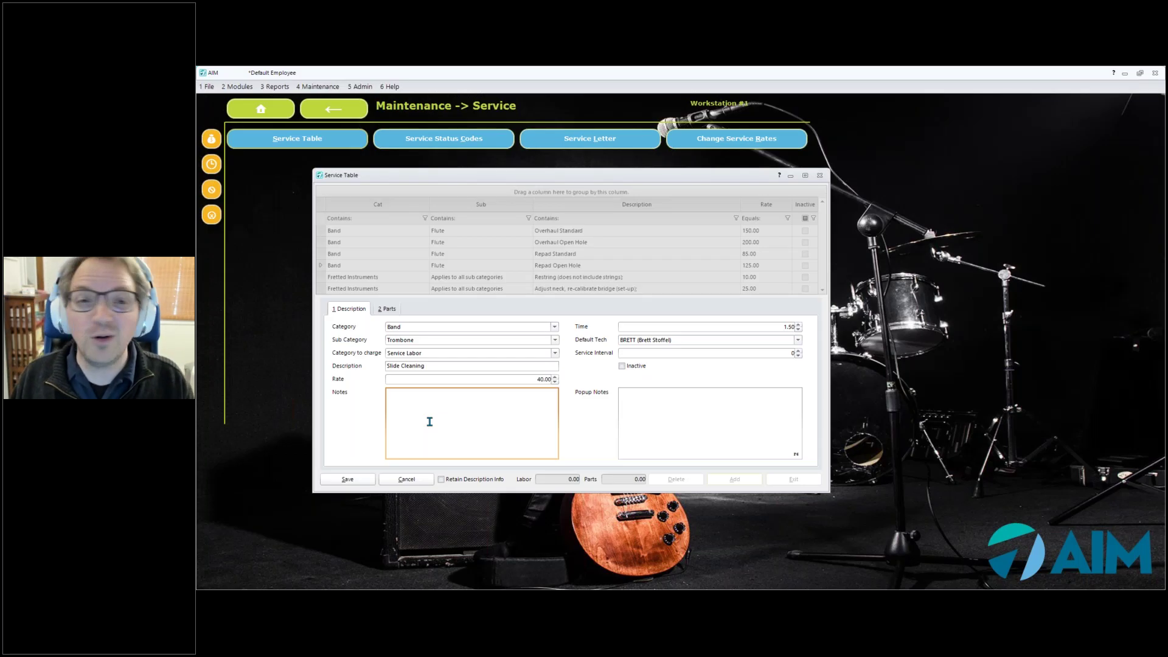
{"action": "left_click", "coordinate": [654, 402]}
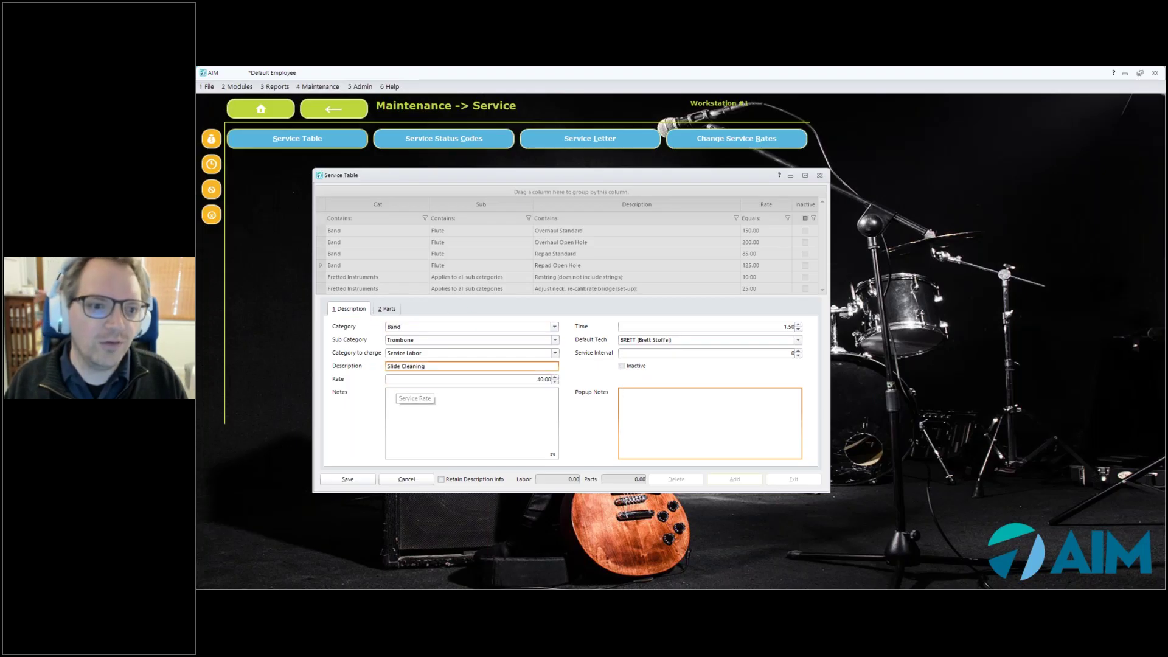
{"action": "left_click", "coordinate": [387, 311]}
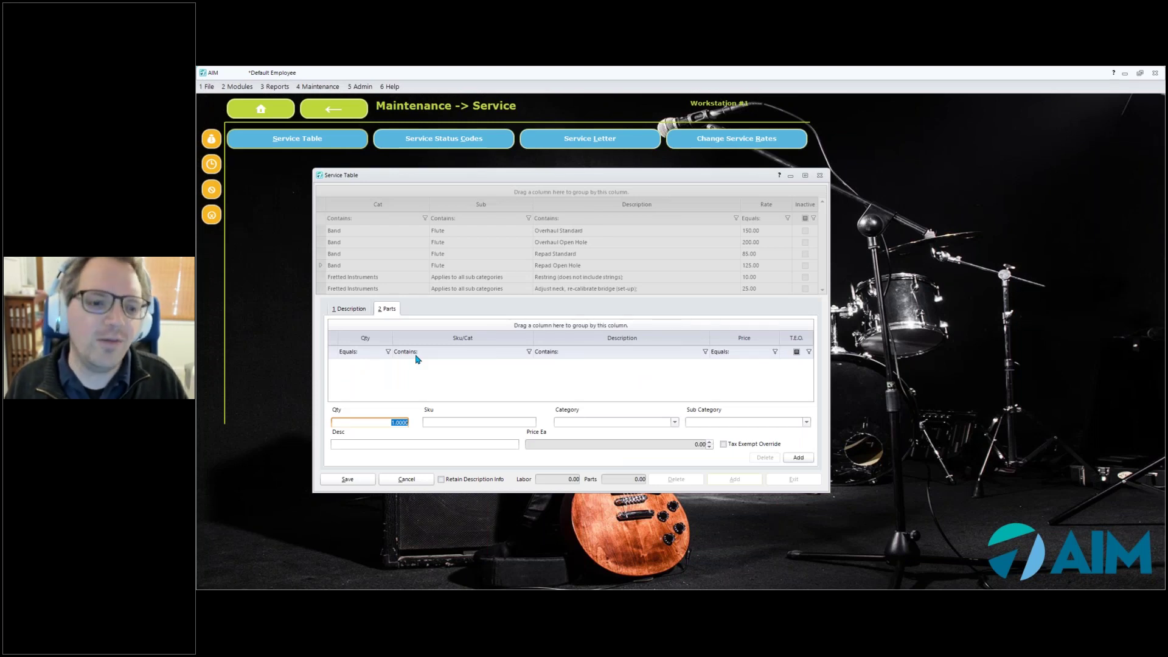
Fill in a part line for the service with quantity 1 and SKU P100
{"action": "key", "text": "Tab"}
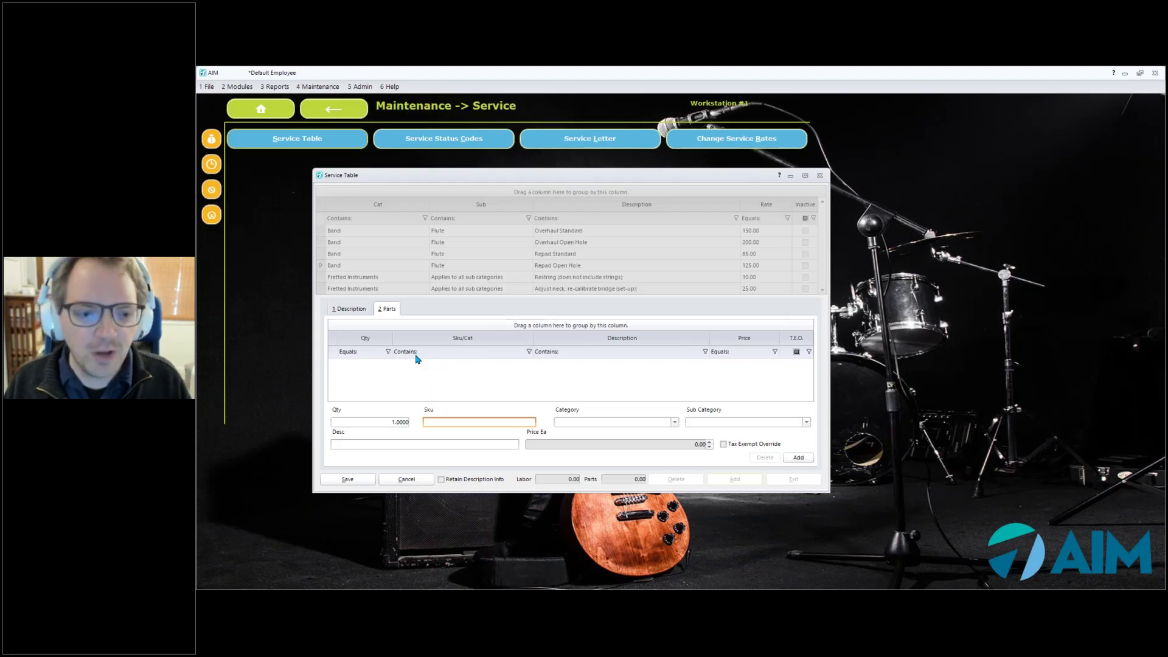
{"action": "type", "text": "P100"}
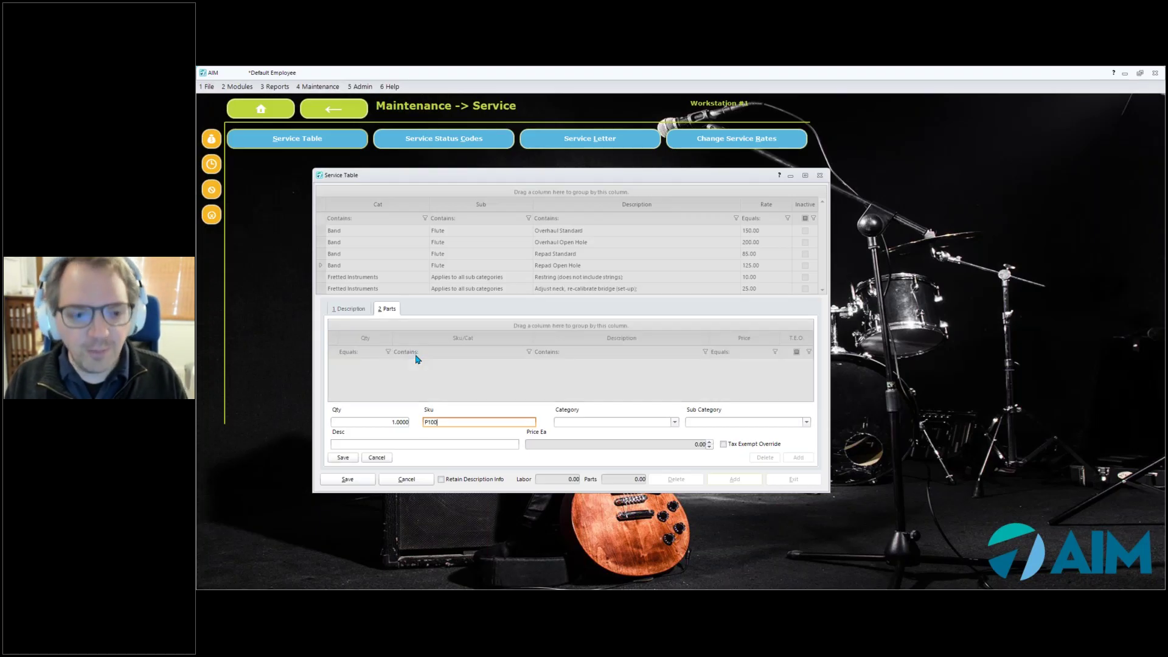
{"action": "key", "text": "Tab"}
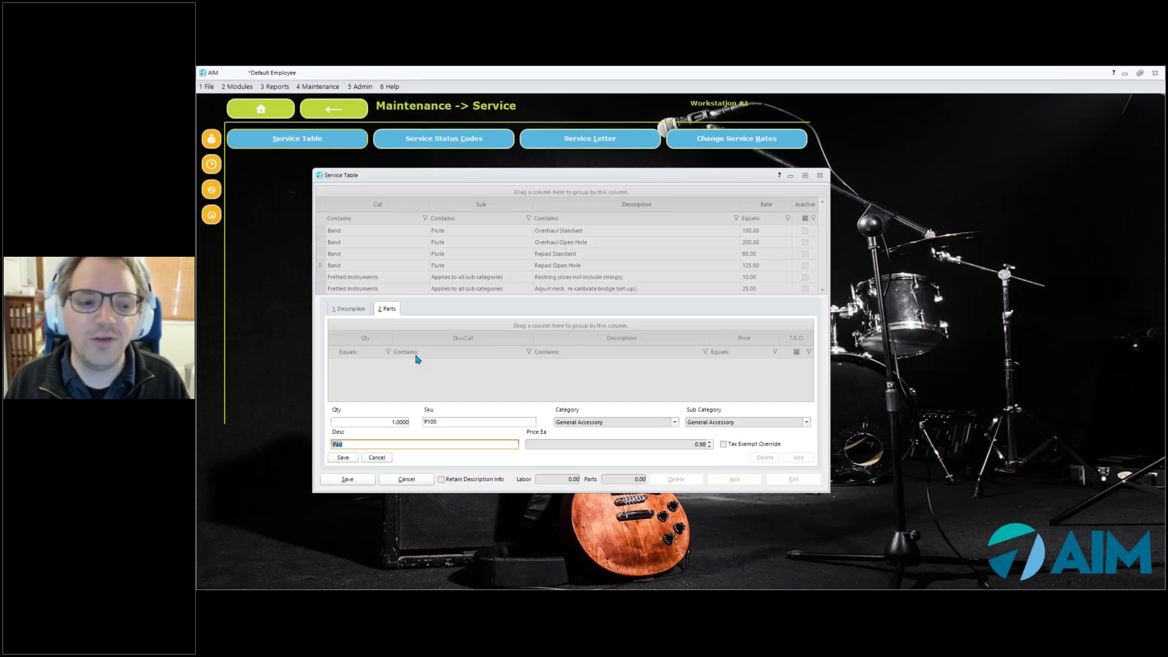
Clear the part line's SKU, set its category to Service Parts and look at the sub category choices
{"action": "left_click", "coordinate": [431, 421]}
{"action": "key", "text": "BackSpace"}
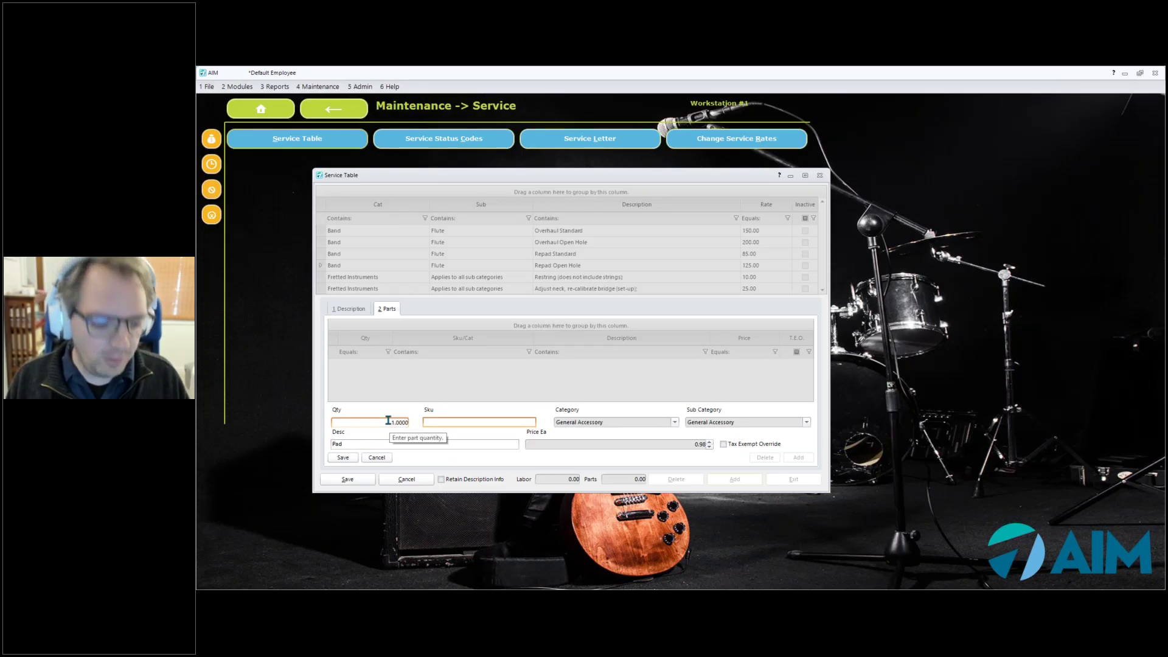
{"action": "key", "text": "Tab"}
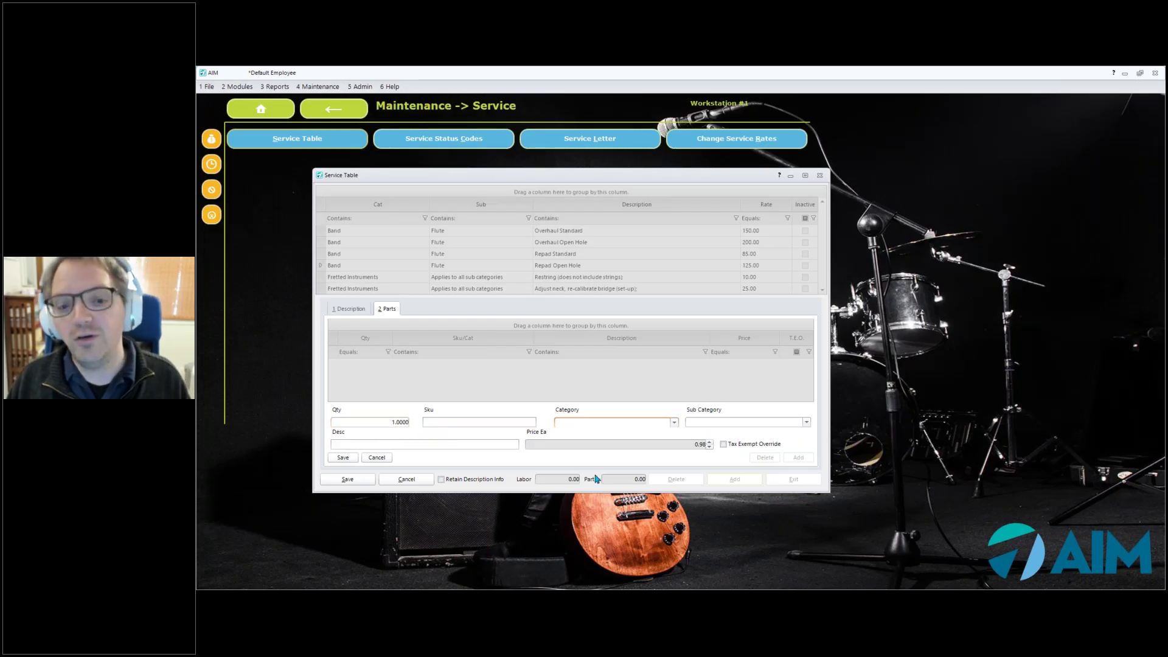
{"action": "left_click", "coordinate": [675, 423]}
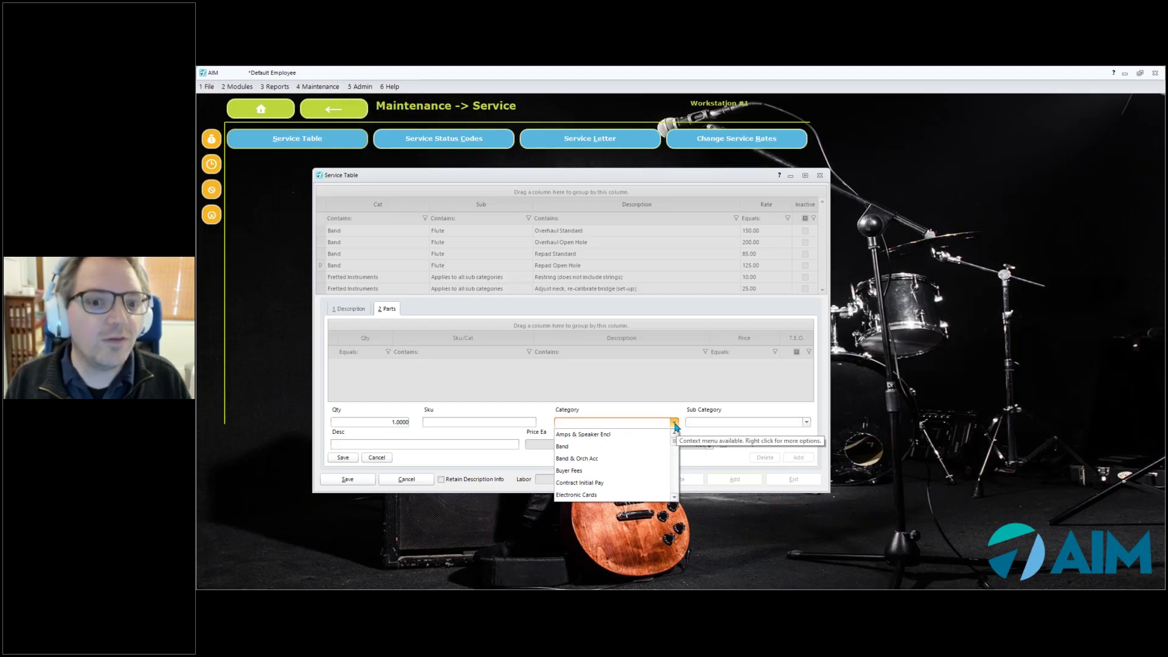
{"action": "key", "text": "s"}
{"action": "key", "text": "i"}
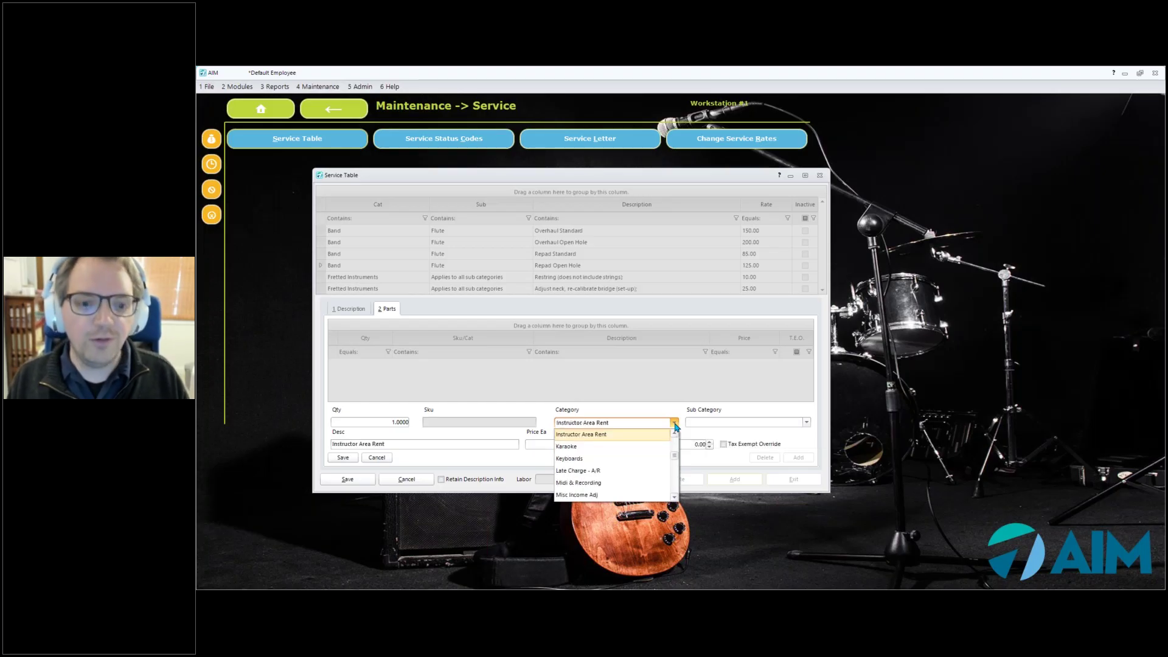
{"action": "key", "text": "s"}
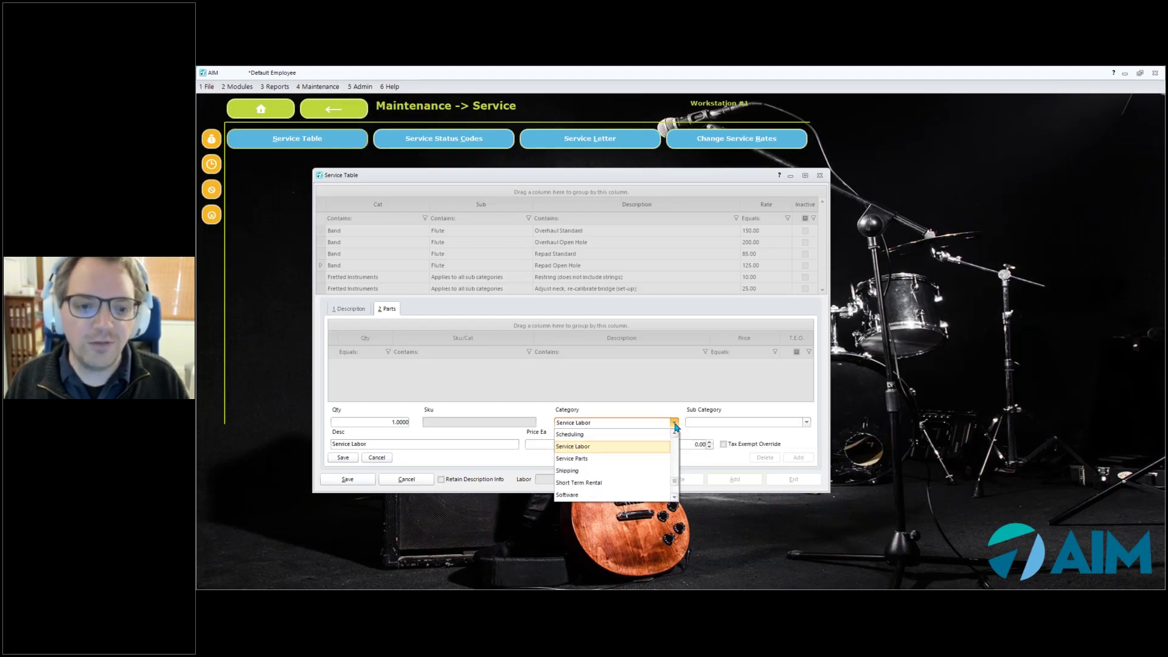
{"action": "left_click", "coordinate": [599, 460]}
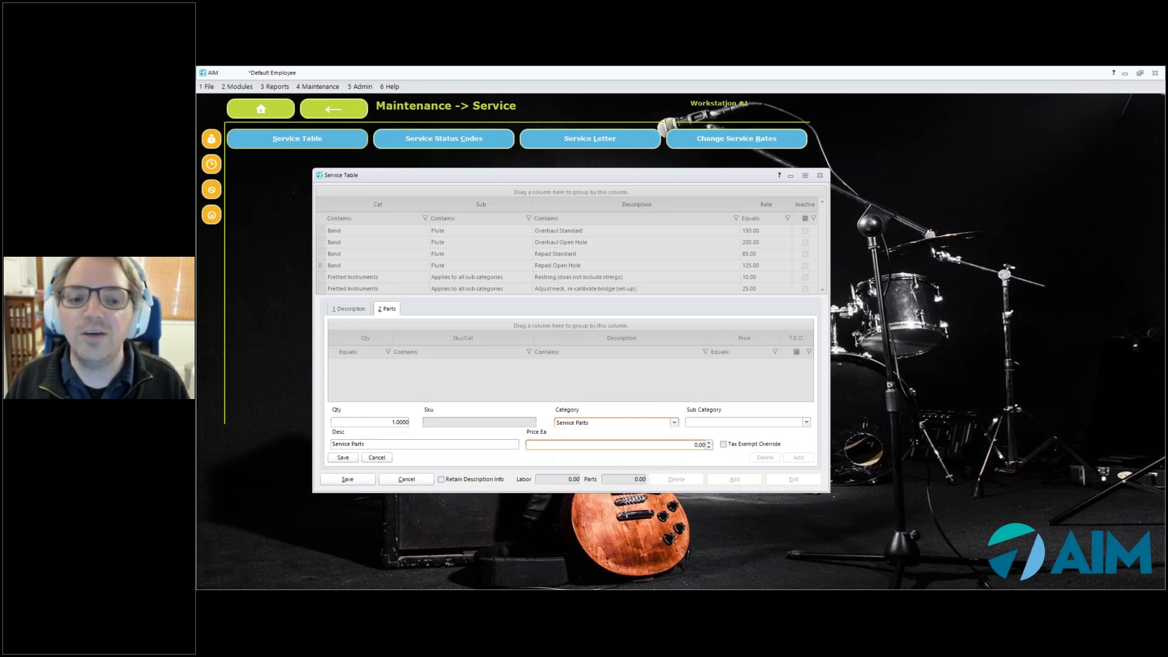
{"action": "left_click", "coordinate": [741, 427]}
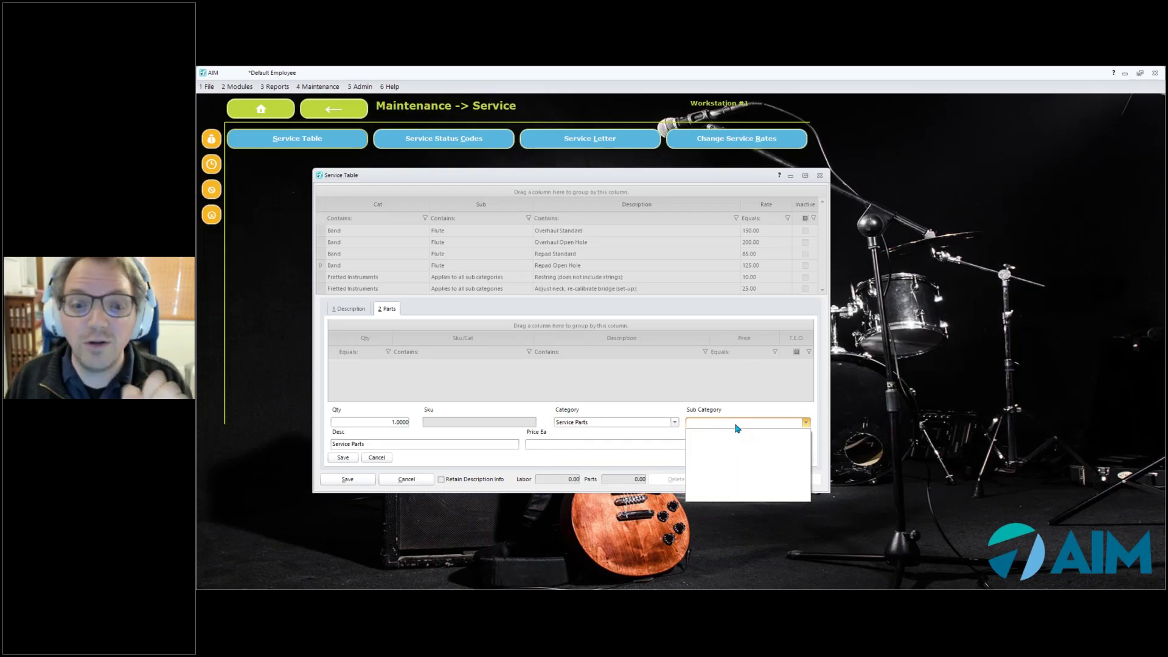
Describe the part as "Misc. Shop Supplies" at a price of 5, and save the part line and the service
{"action": "left_click", "coordinate": [380, 445]}
{"action": "left_click_drag", "start_coordinate": [380, 444], "coordinate": [323, 450]}
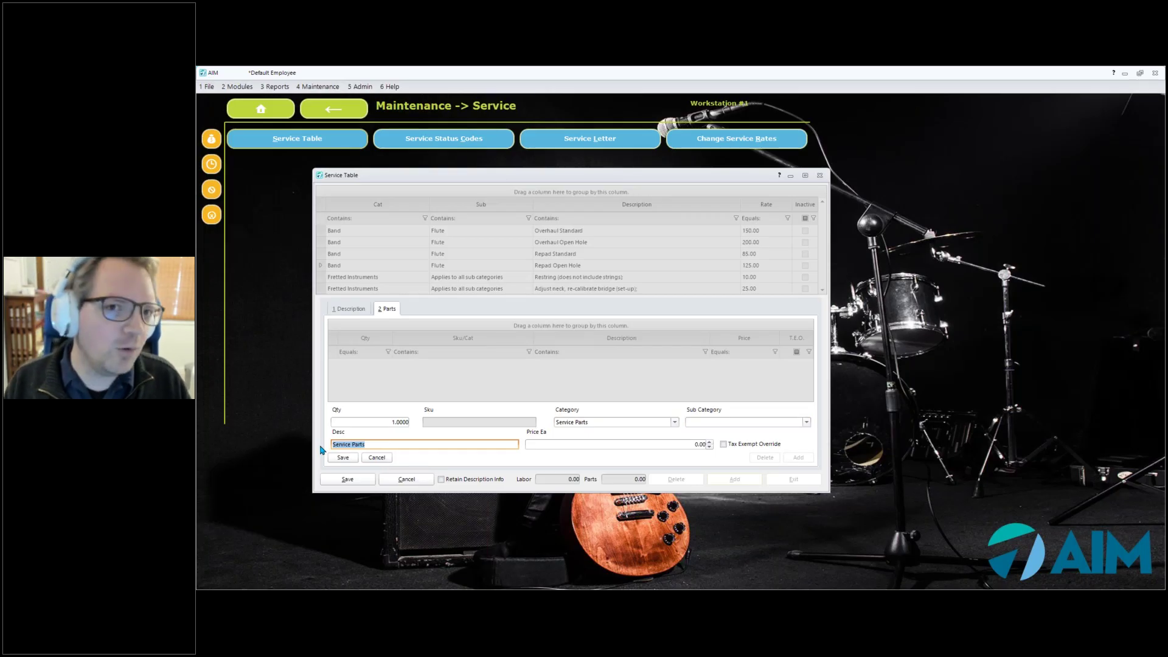
{"action": "type", "text": "Misc. Shop Supplies"}
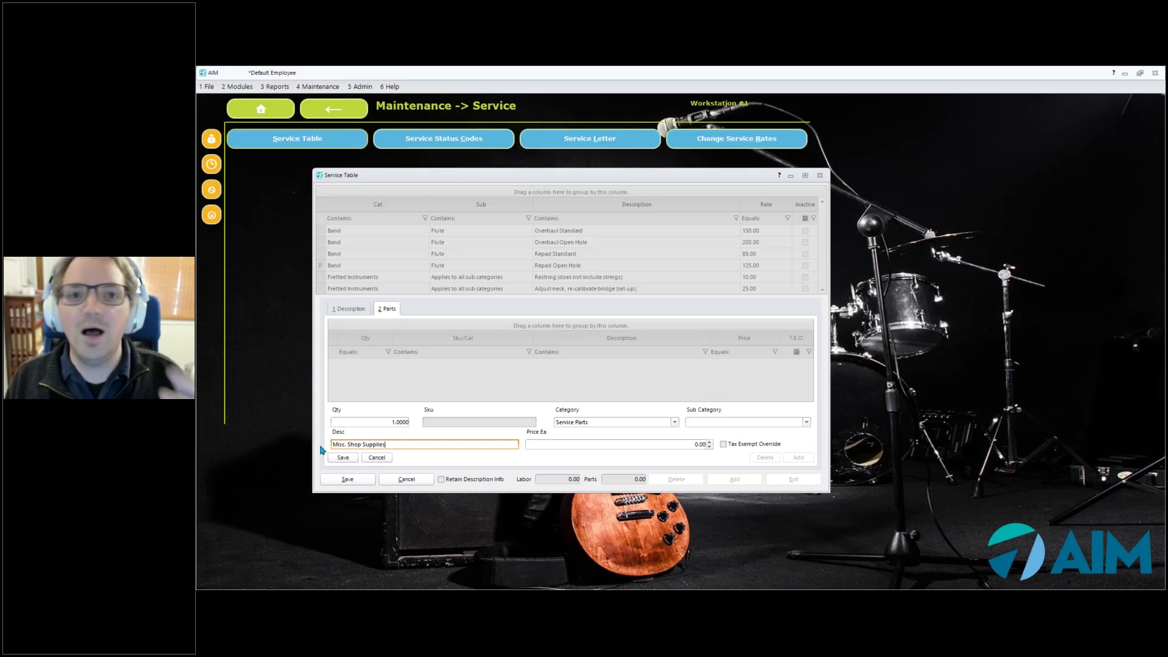
{"action": "key", "text": "Tab"}
{"action": "type", "text": "5"}
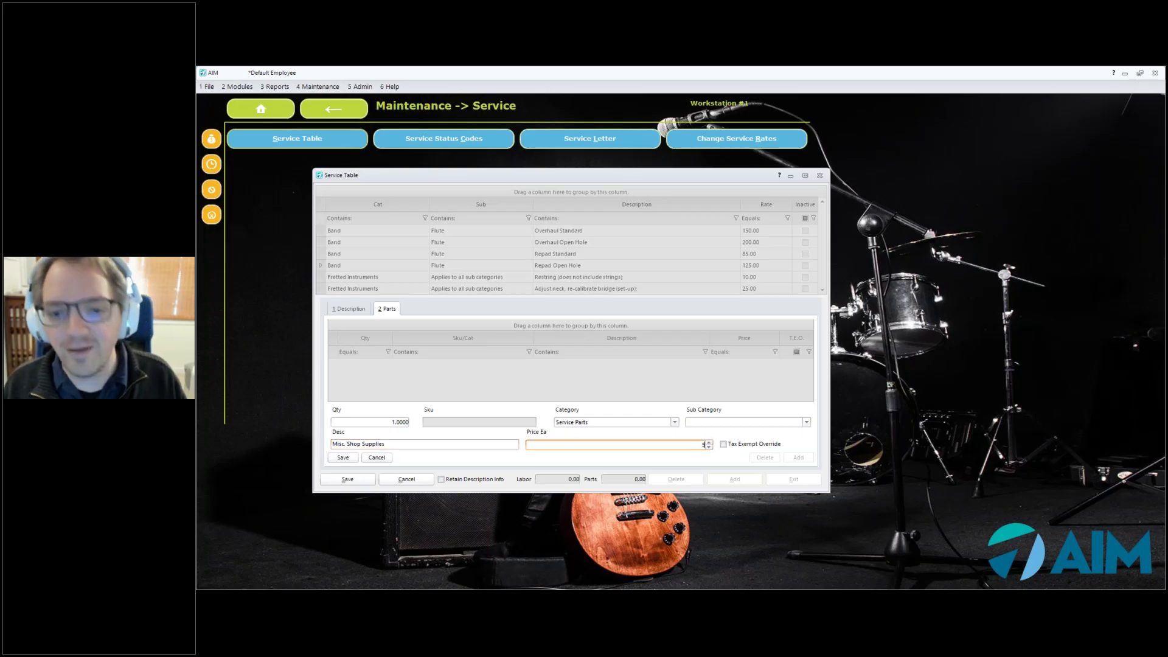
{"action": "left_click", "coordinate": [344, 458]}
{"action": "left_click", "coordinate": [343, 479]}
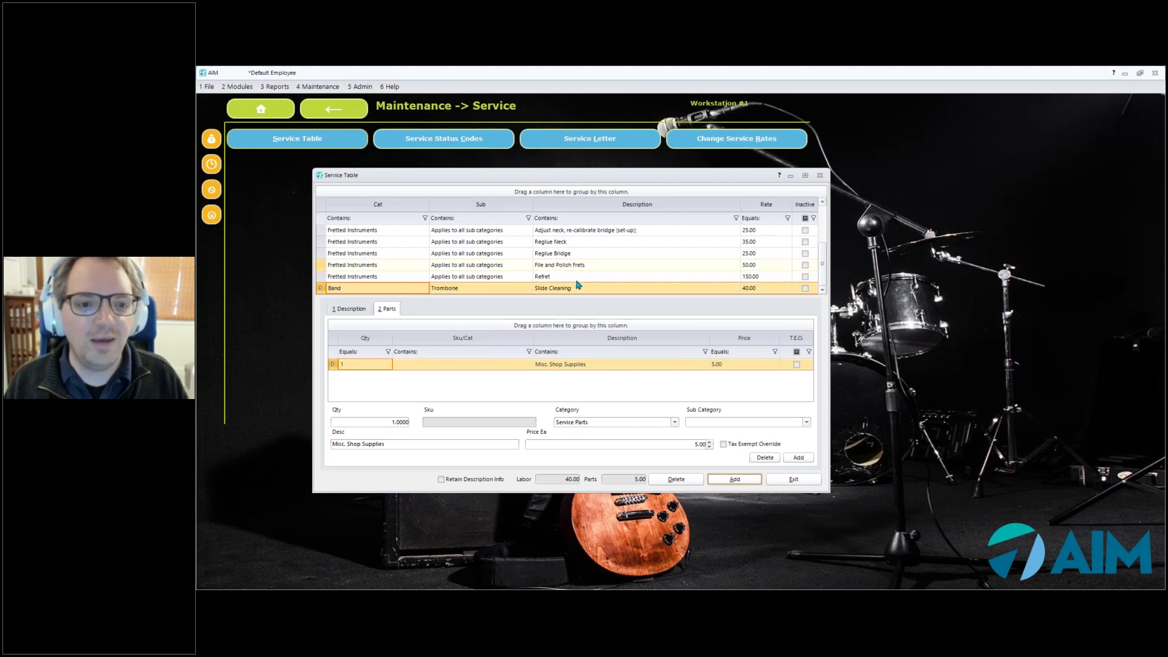
Check the Slide Cleaning service's labor and parts totals and view the description details of Reglue Bridge
{"action": "left_click", "coordinate": [551, 479]}
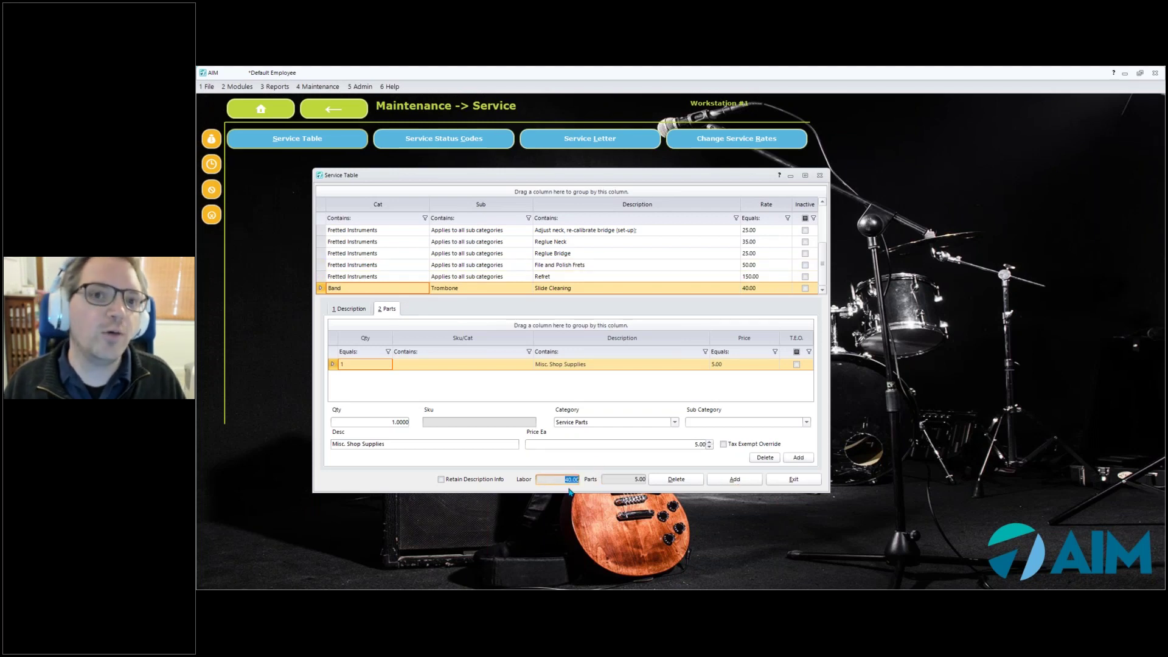
{"action": "left_click", "coordinate": [616, 478]}
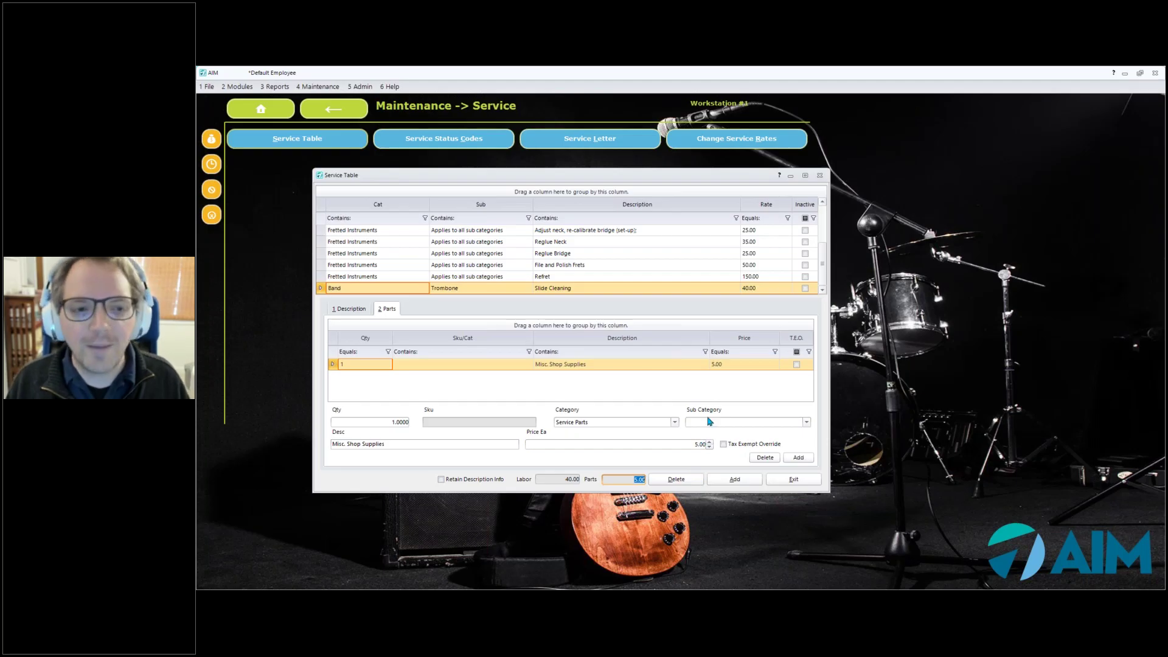
{"action": "left_click", "coordinate": [447, 258]}
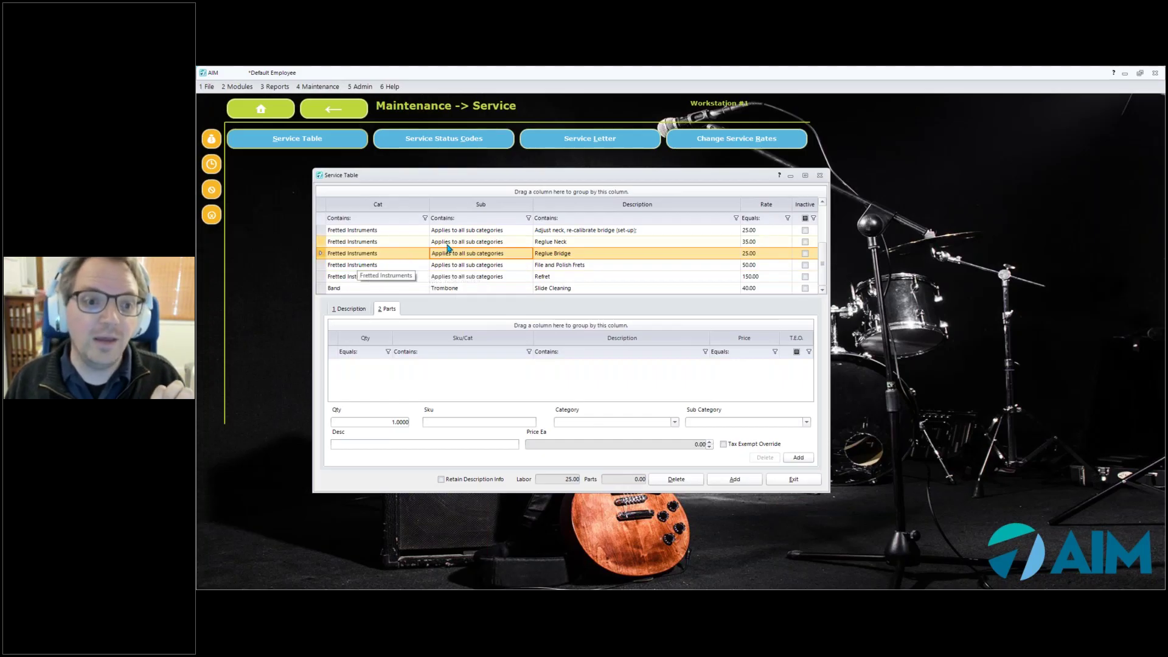
{"action": "left_click", "coordinate": [360, 311]}
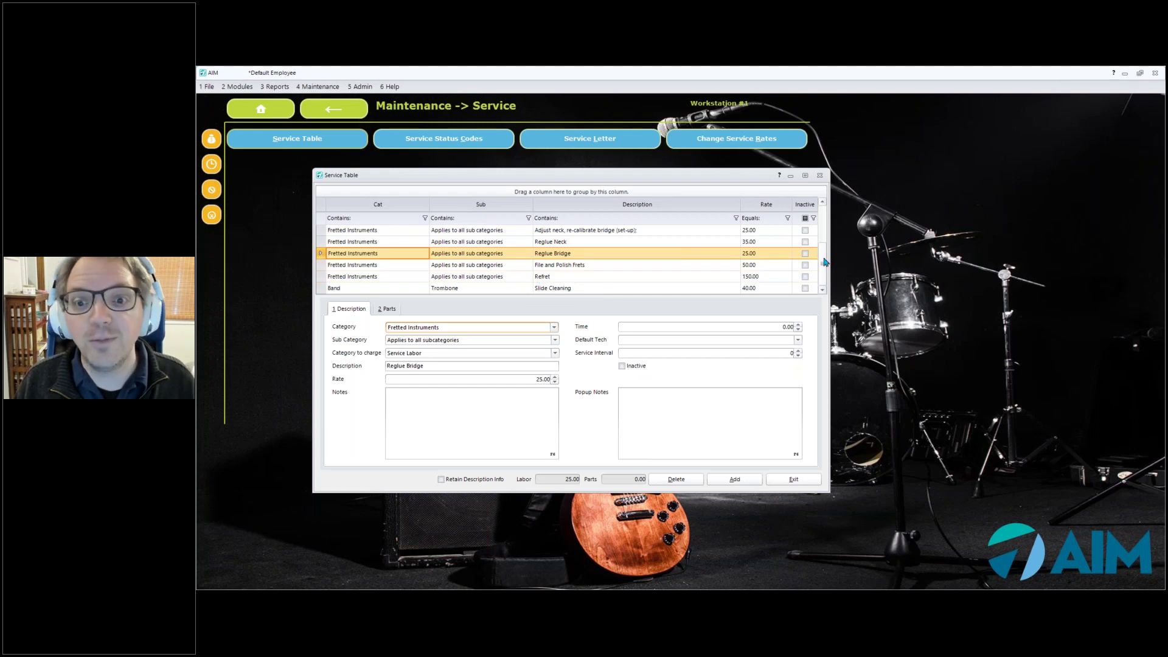
View the Flute Overhaul Open Hole and Trombone Slide Cleaning services and exit the Service Table
{"action": "scroll", "coordinate": [823, 262], "scroll_direction": "up", "scroll_amount": 2}
{"action": "left_click", "coordinate": [462, 243]}
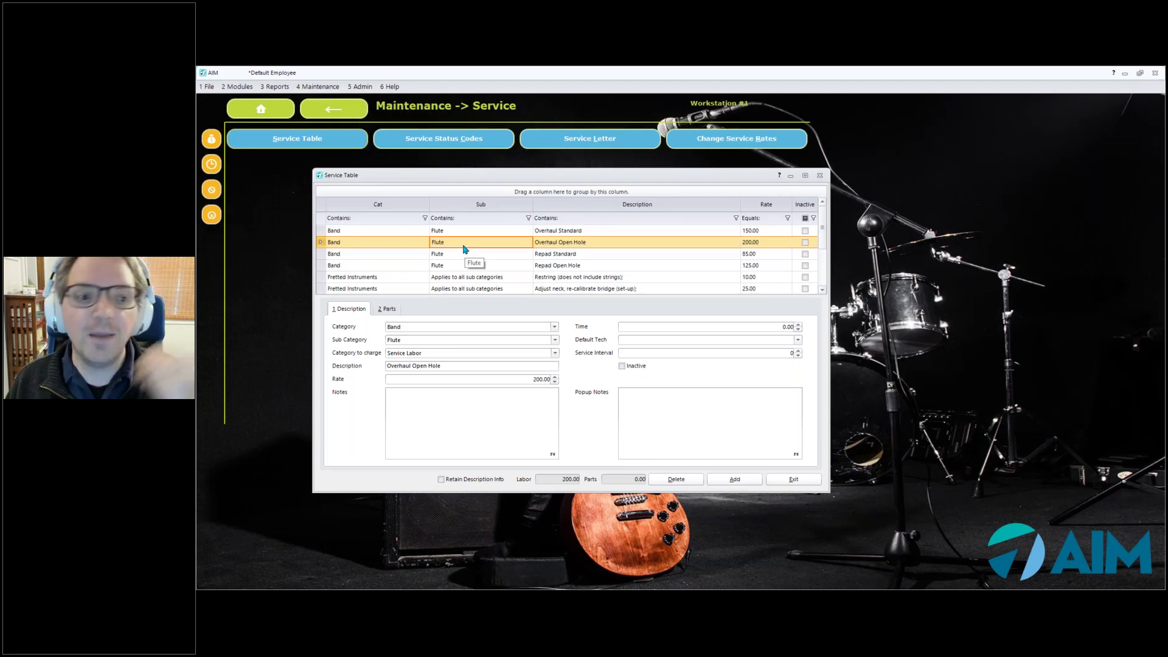
{"action": "scroll", "coordinate": [830, 290], "scroll_direction": "down", "scroll_amount": 2}
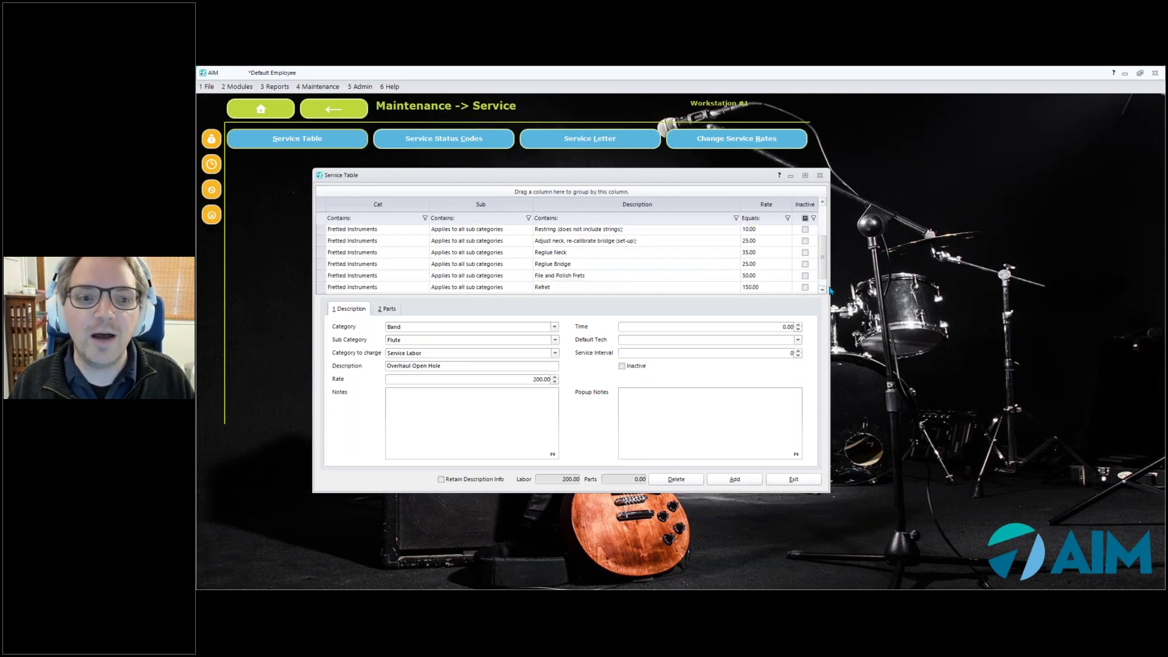
{"action": "scroll", "coordinate": [830, 291], "scroll_direction": "down", "scroll_amount": 1}
{"action": "left_click", "coordinate": [511, 289]}
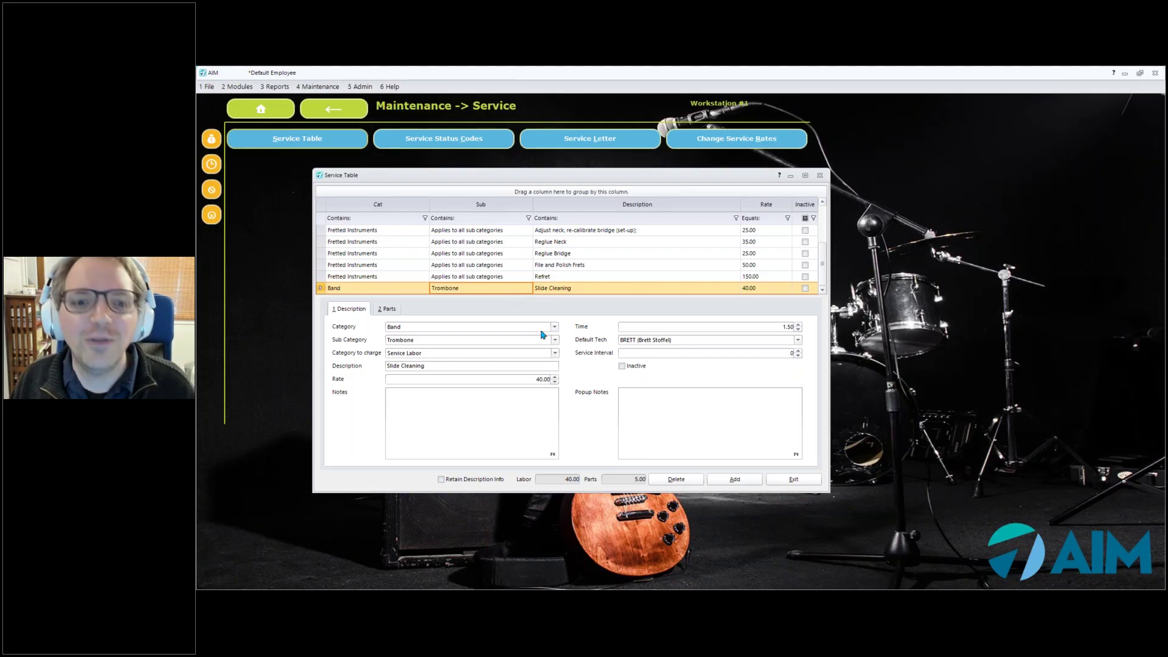
{"action": "left_click", "coordinate": [788, 480]}
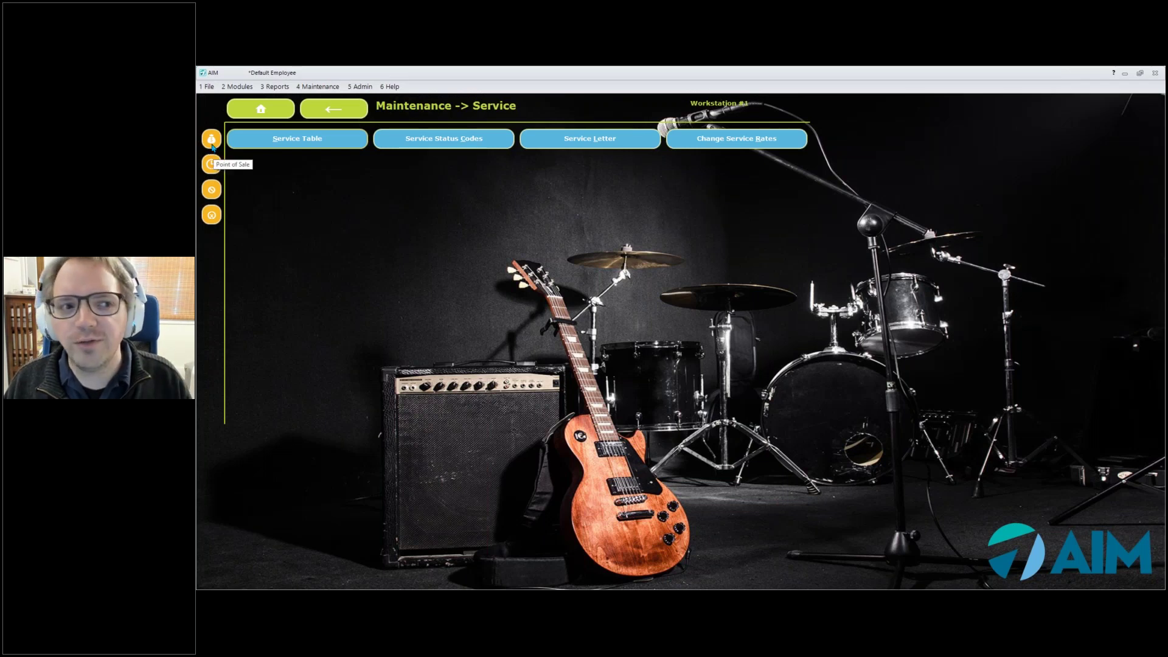
Look up a customer in Point of Sale by first name to view their open items, and exit Point of Sale
{"action": "left_click", "coordinate": [212, 142]}
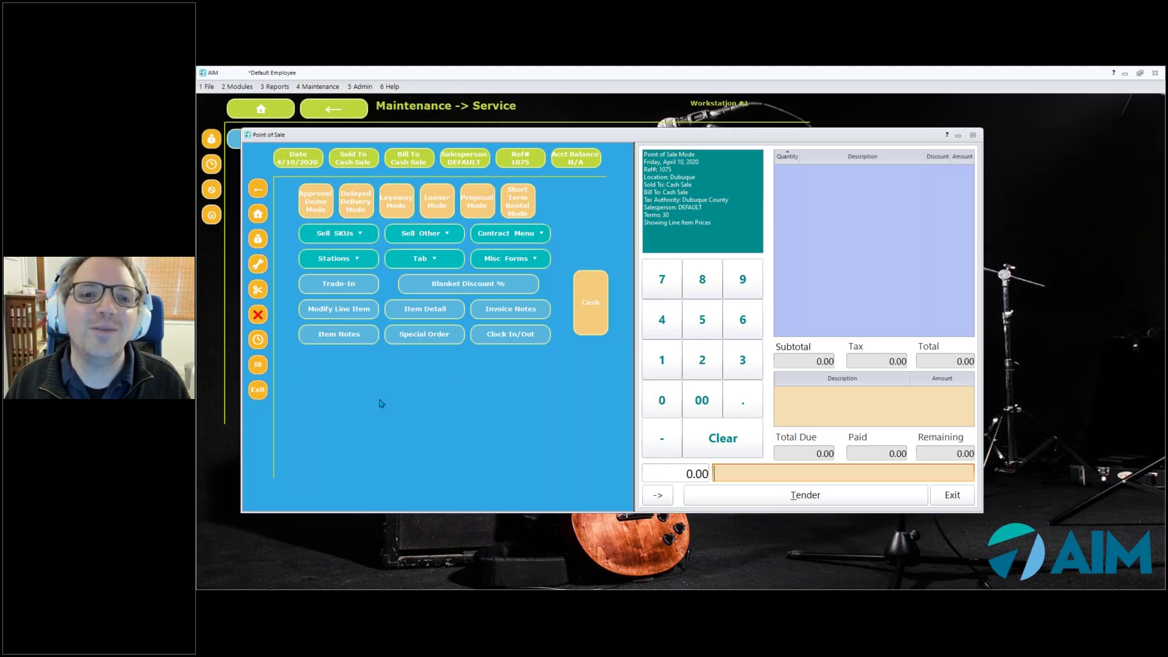
{"action": "left_click", "coordinate": [351, 164]}
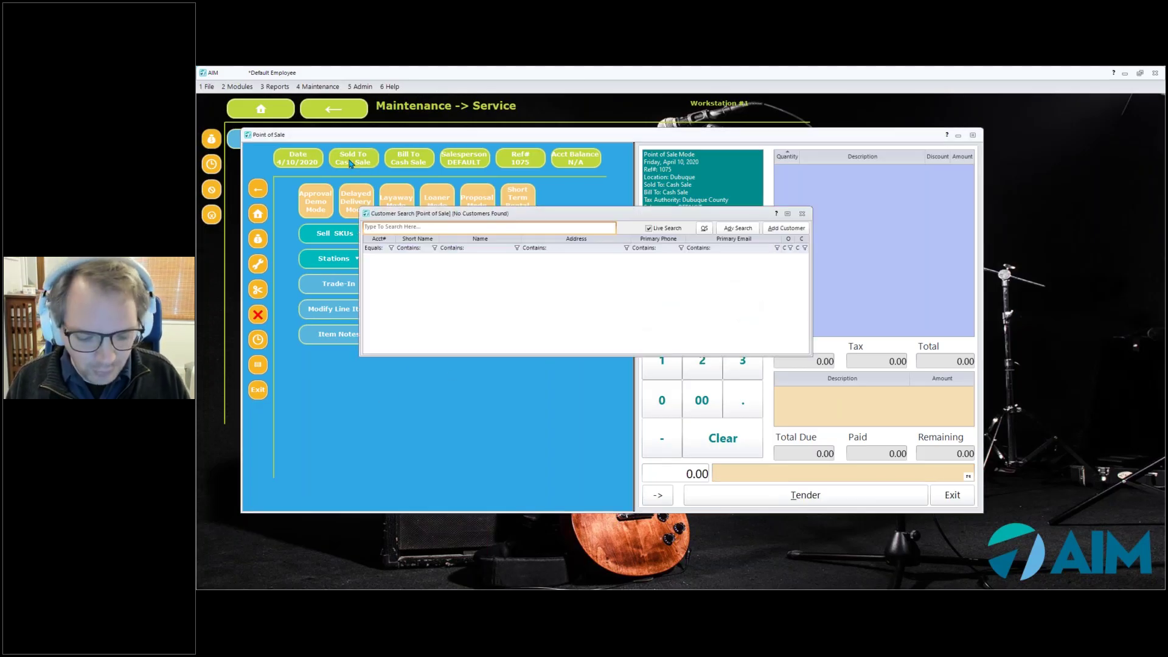
{"action": "type", "text": "mike"}
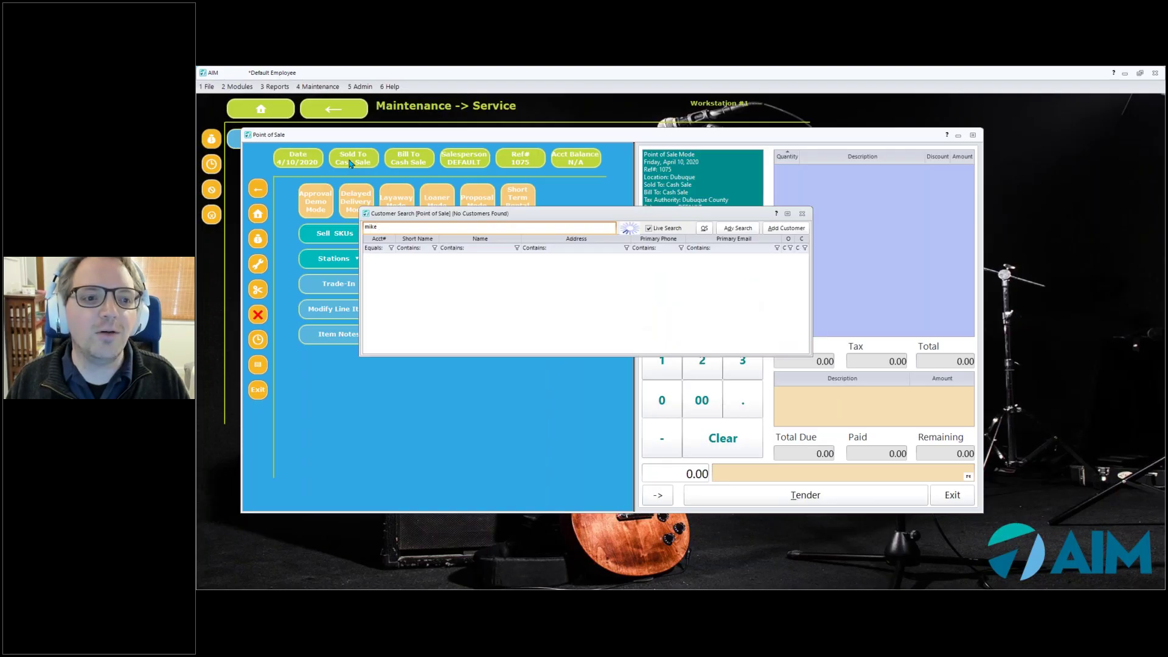
{"action": "key", "text": "Return"}
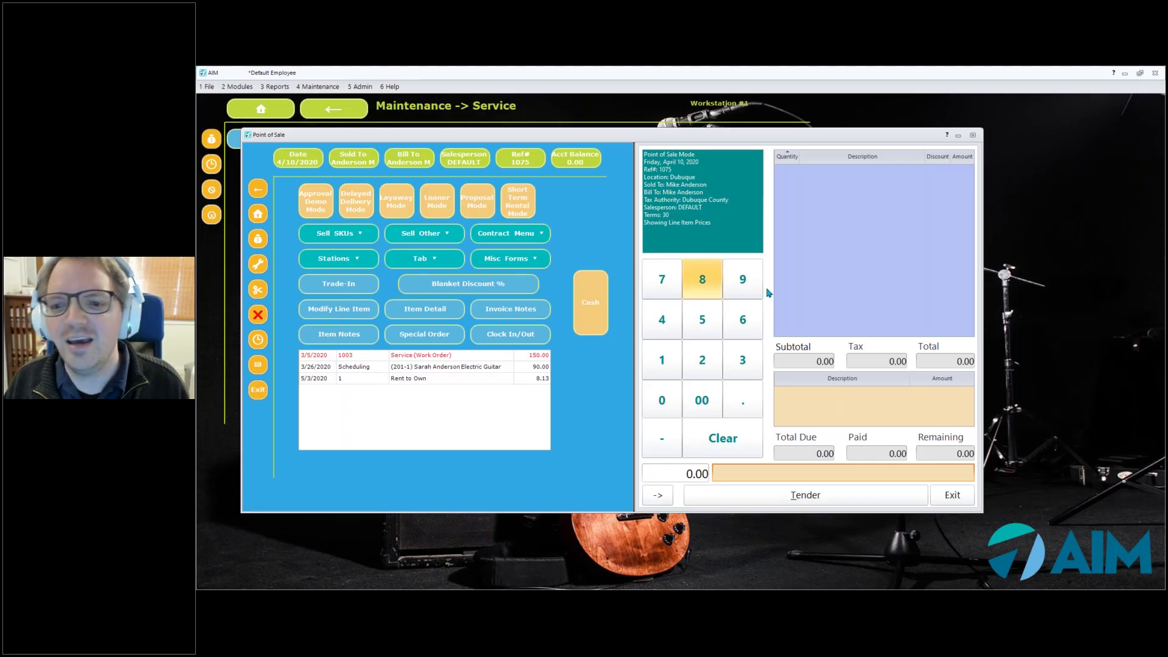
{"action": "left_click_drag", "start_coordinate": [841, 142], "coordinate": [819, 130]}
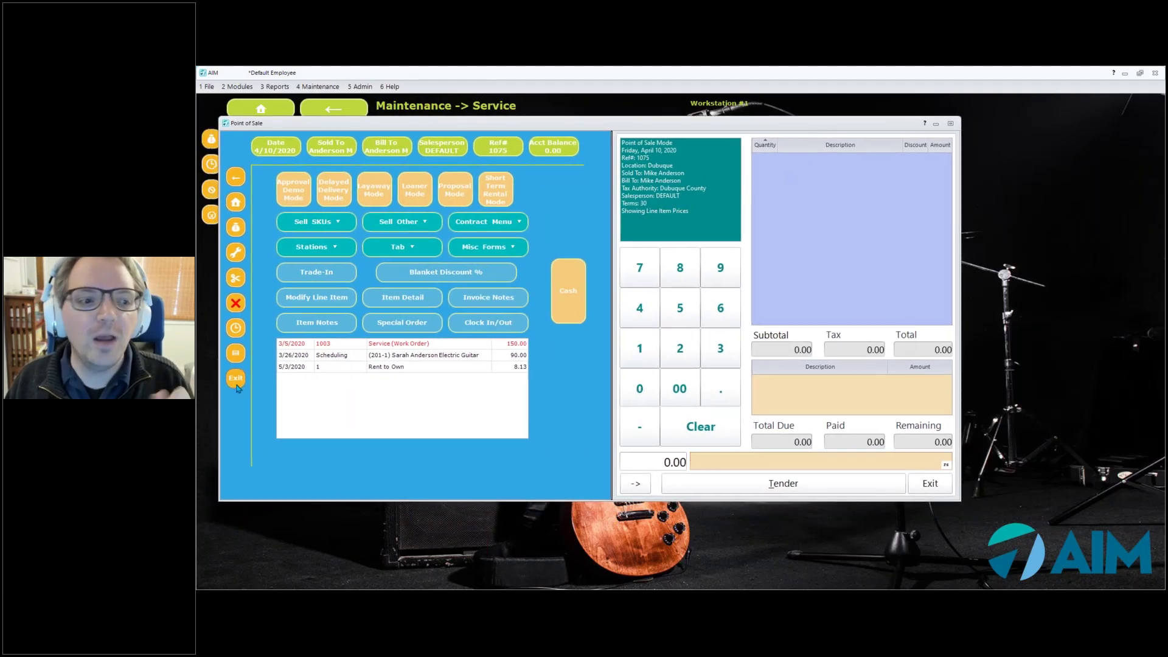
{"action": "left_click", "coordinate": [236, 380]}
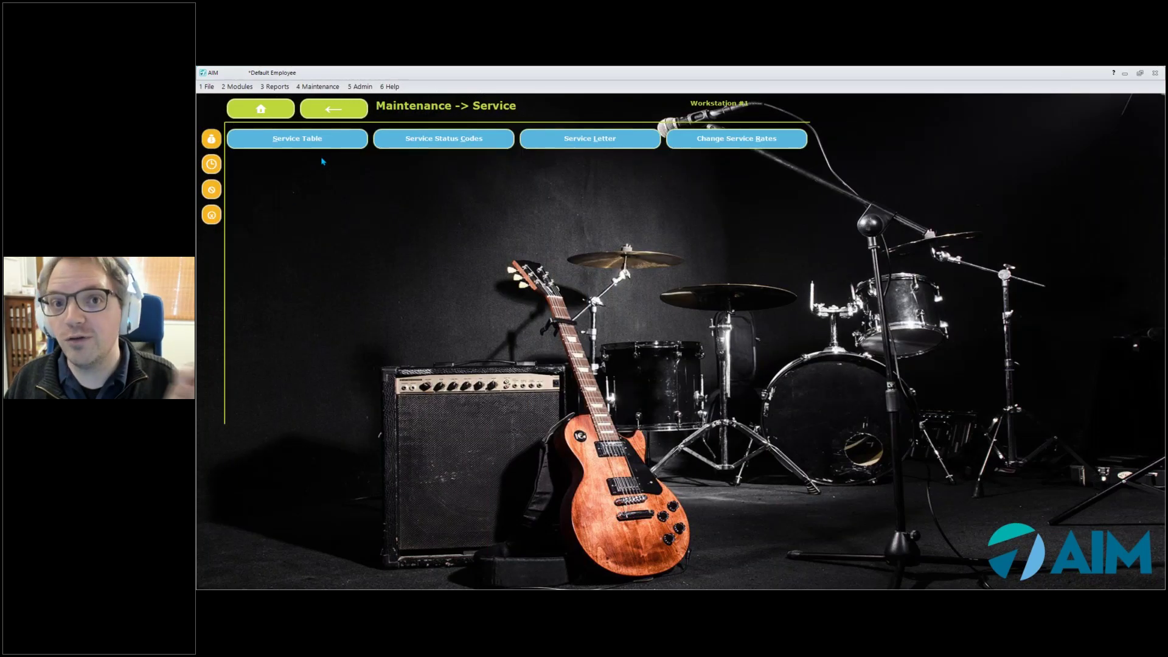
Start a new service ticket from the Service module for the customer found by first name
{"action": "left_click", "coordinate": [287, 113]}
{"action": "left_click", "coordinate": [438, 139]}
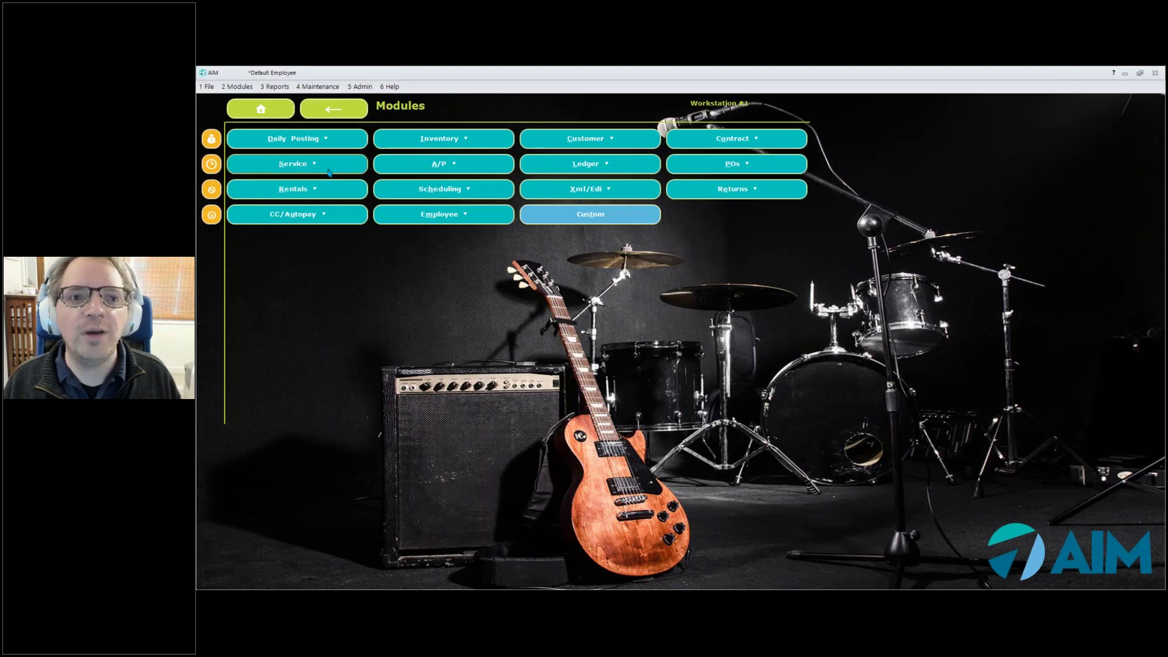
{"action": "left_click", "coordinate": [328, 170]}
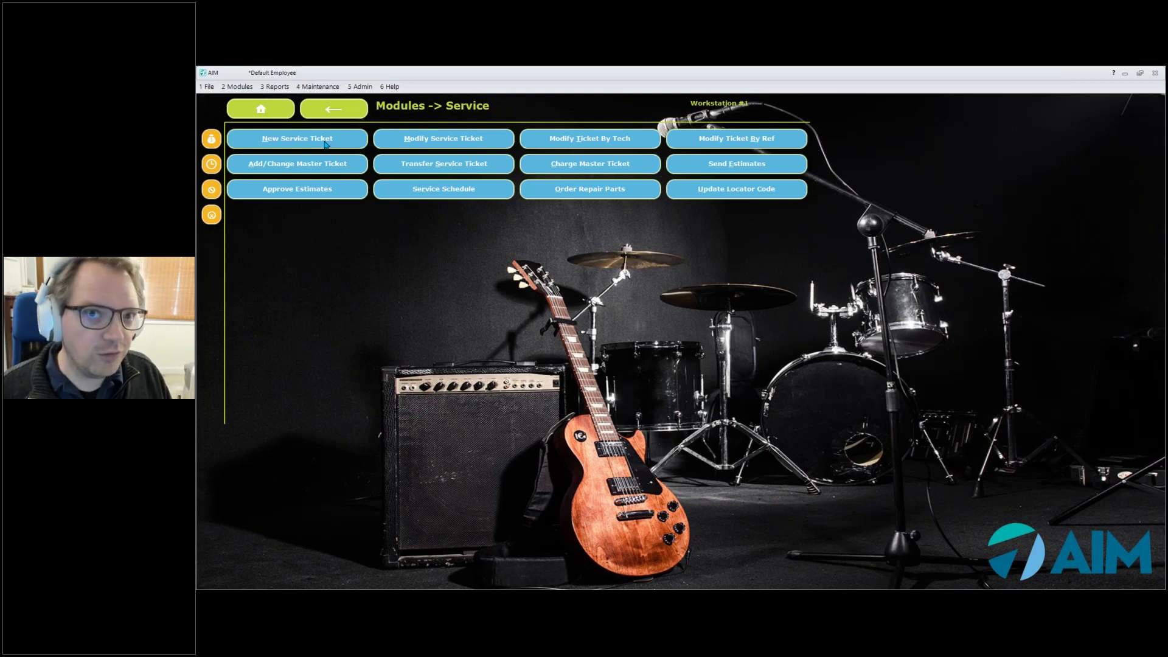
{"action": "left_click", "coordinate": [325, 144]}
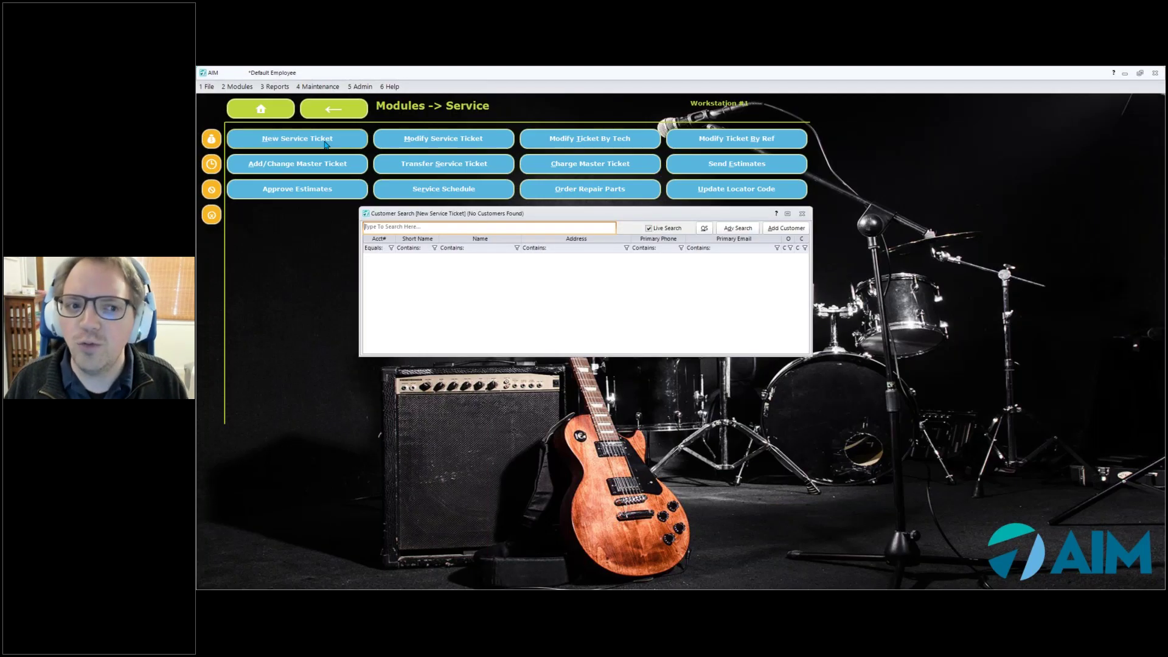
{"action": "type", "text": "mike"}
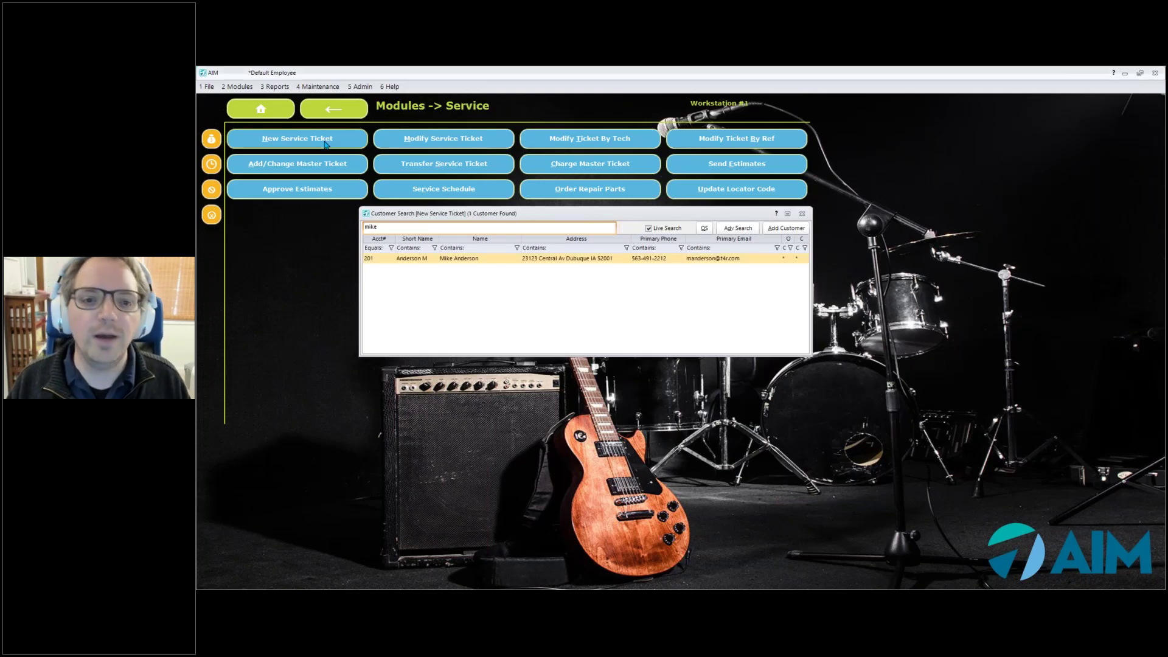
{"action": "key", "text": "Return"}
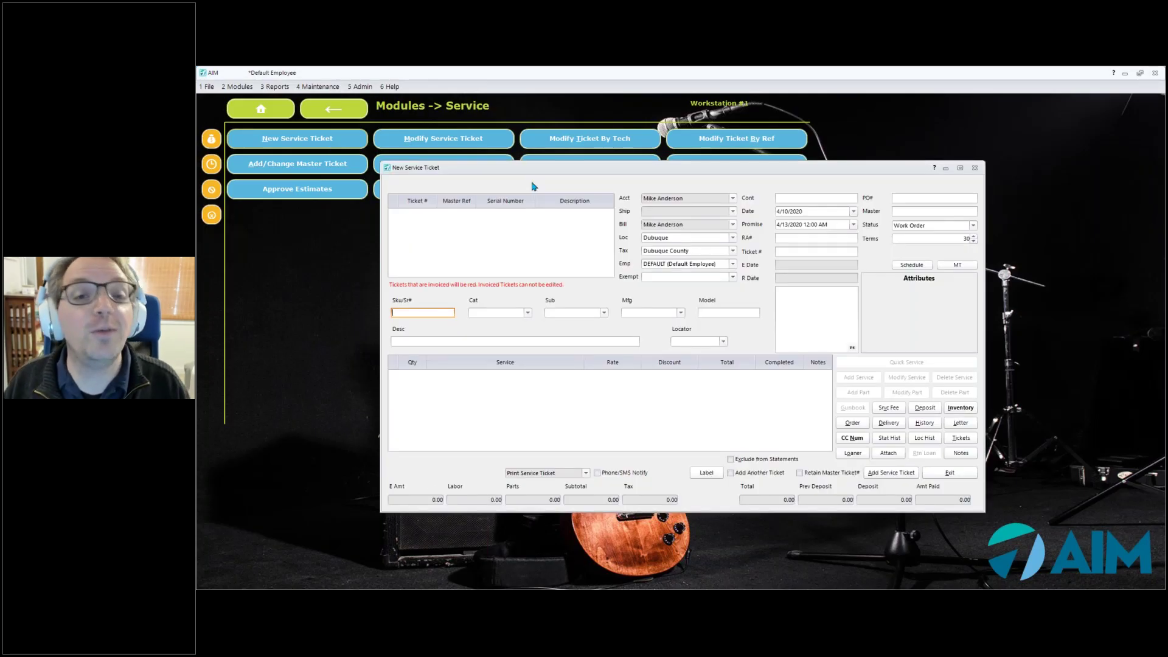
{"action": "left_click_drag", "start_coordinate": [566, 174], "coordinate": [447, 143]}
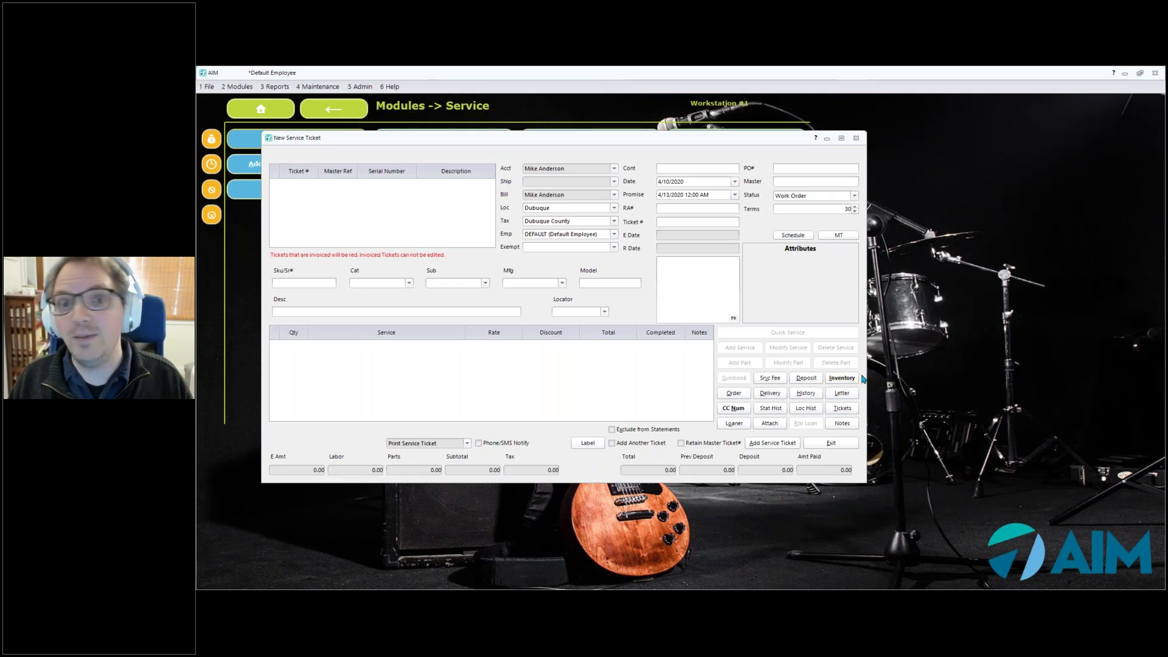
Select the Yamaha acoustic guitar GT1001 from inventory for the ticket and dismiss the Quick Service list without adding services
{"action": "left_click", "coordinate": [843, 378]}
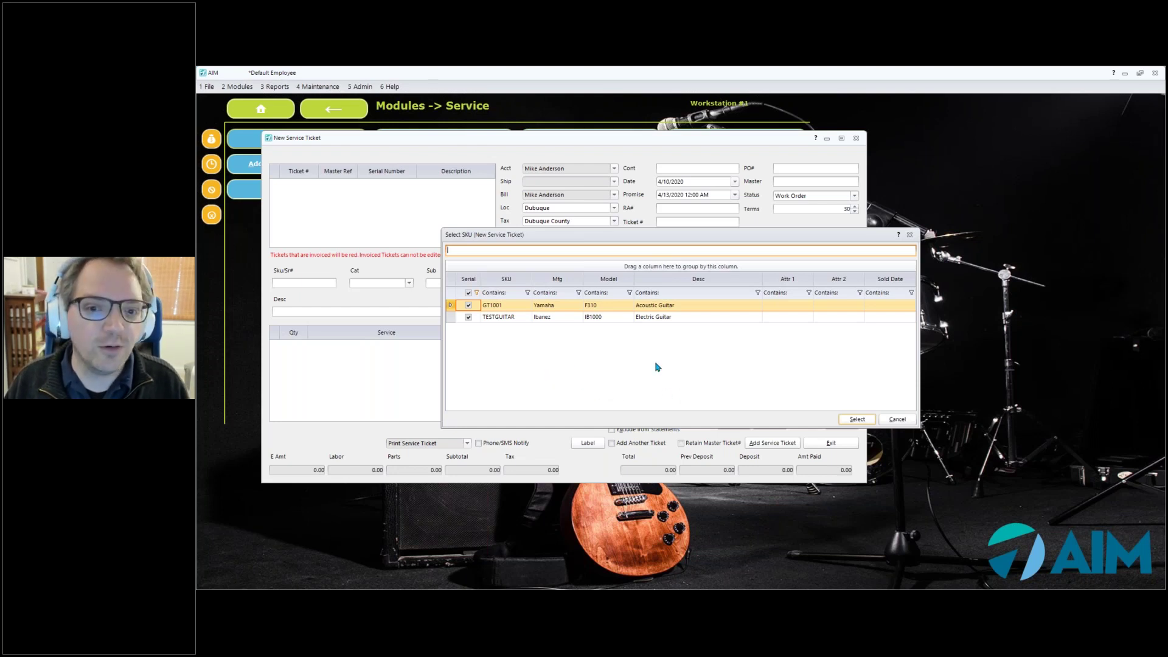
{"action": "left_click", "coordinate": [857, 420]}
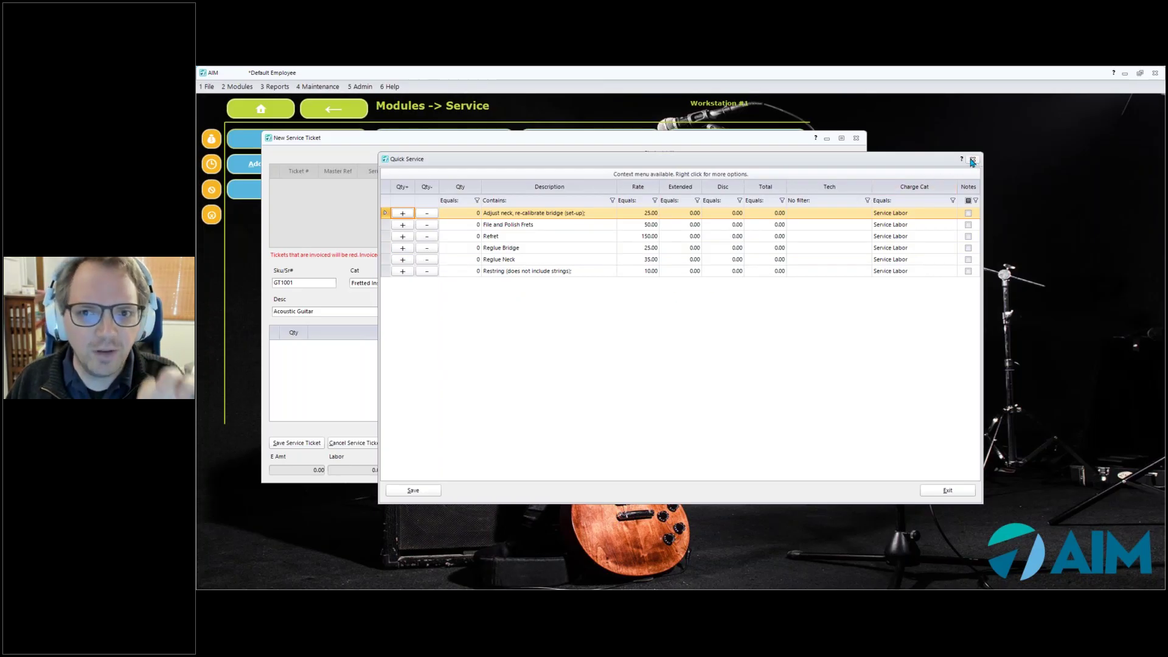
{"action": "left_click_drag", "start_coordinate": [929, 163], "coordinate": [896, 158]}
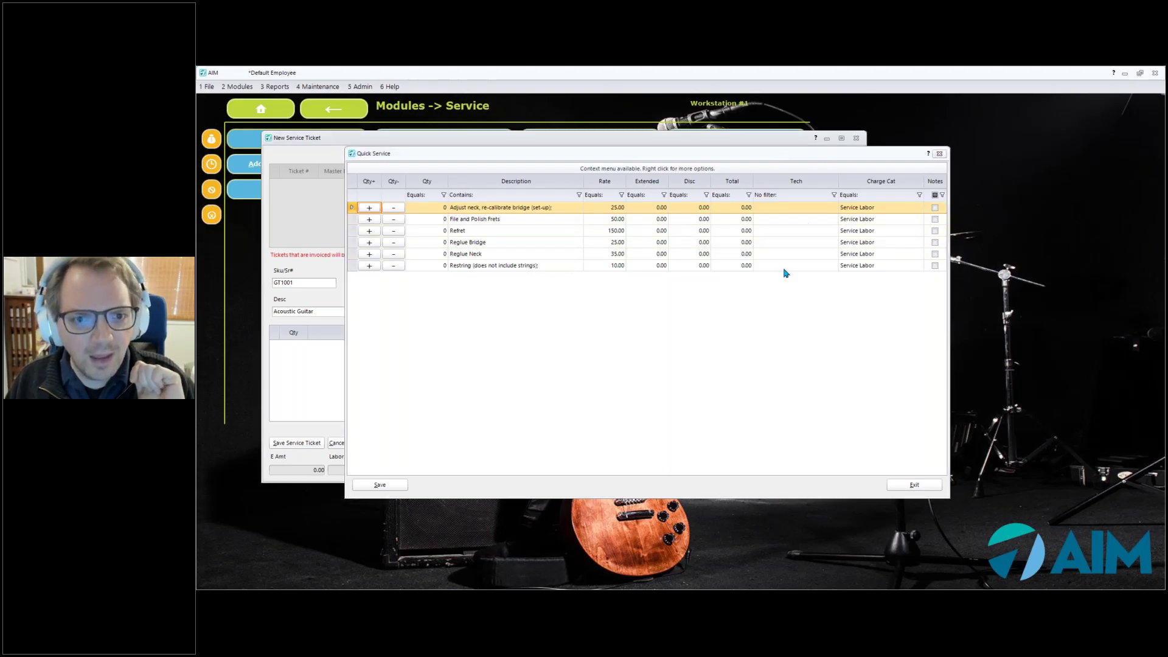
{"action": "key", "text": "Escape"}
View the manual service entry form and its list of predefined services, and cancel the form without adding a service
{"action": "left_click", "coordinate": [739, 350]}
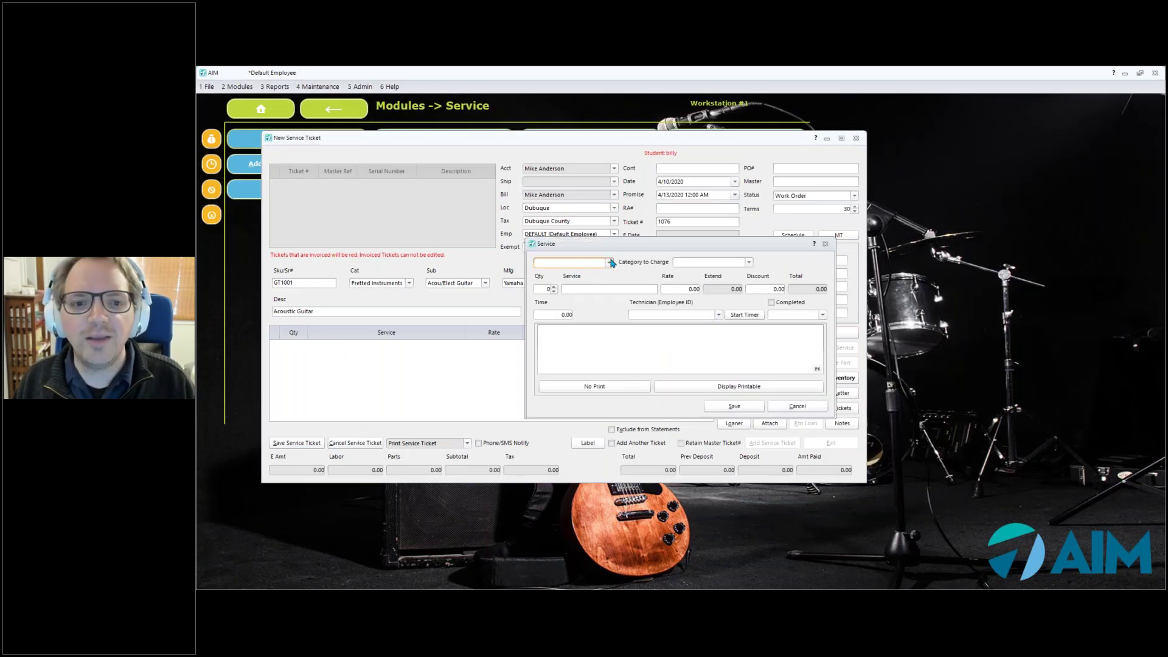
{"action": "left_click", "coordinate": [611, 262]}
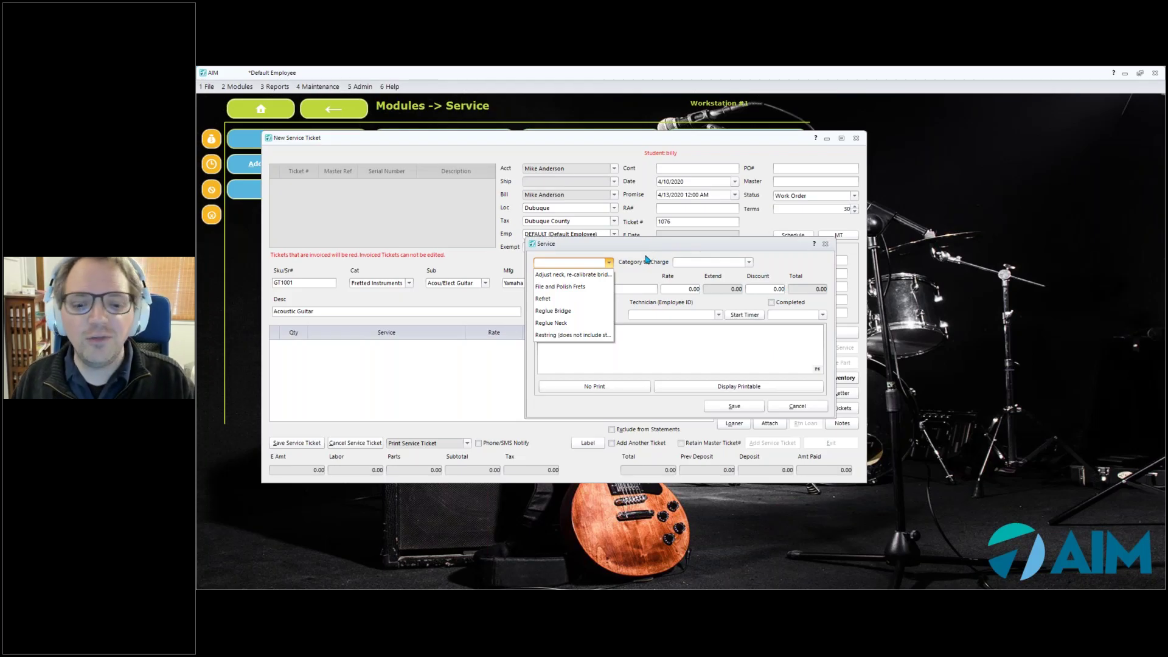
{"action": "mouse_move", "coordinate": [631, 246]}
{"action": "left_mouse_down"}
{"action": "mouse_move", "coordinate": [641, 249]}
{"action": "mouse_move", "coordinate": [630, 256]}
{"action": "left_mouse_up"}
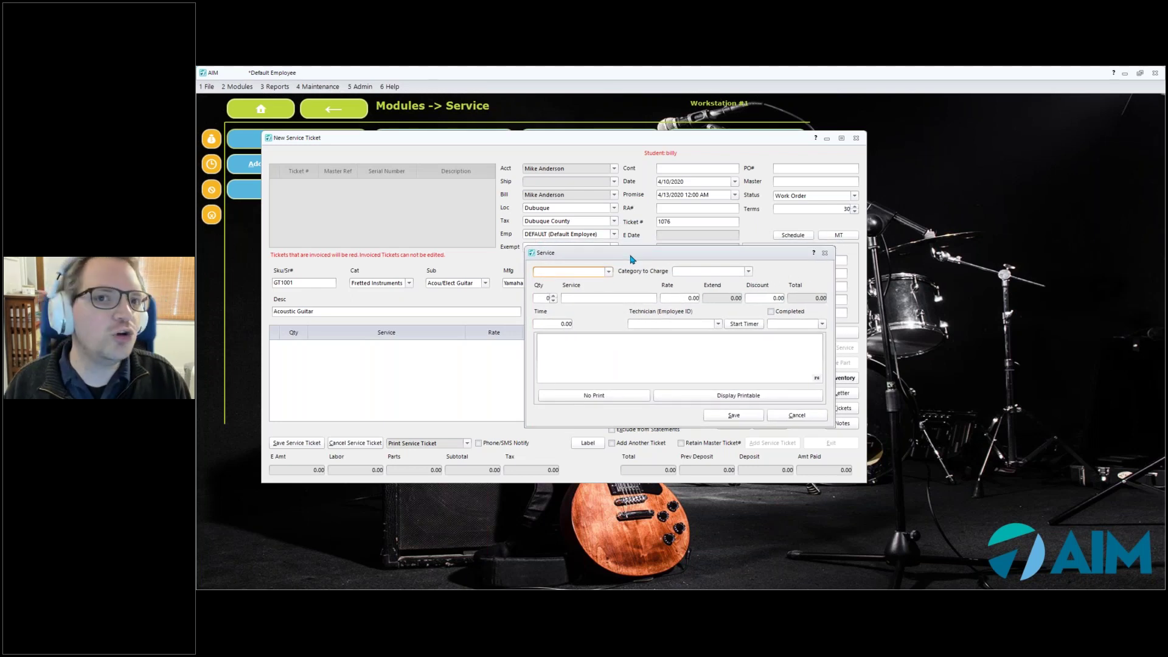
{"action": "left_click", "coordinate": [590, 357]}
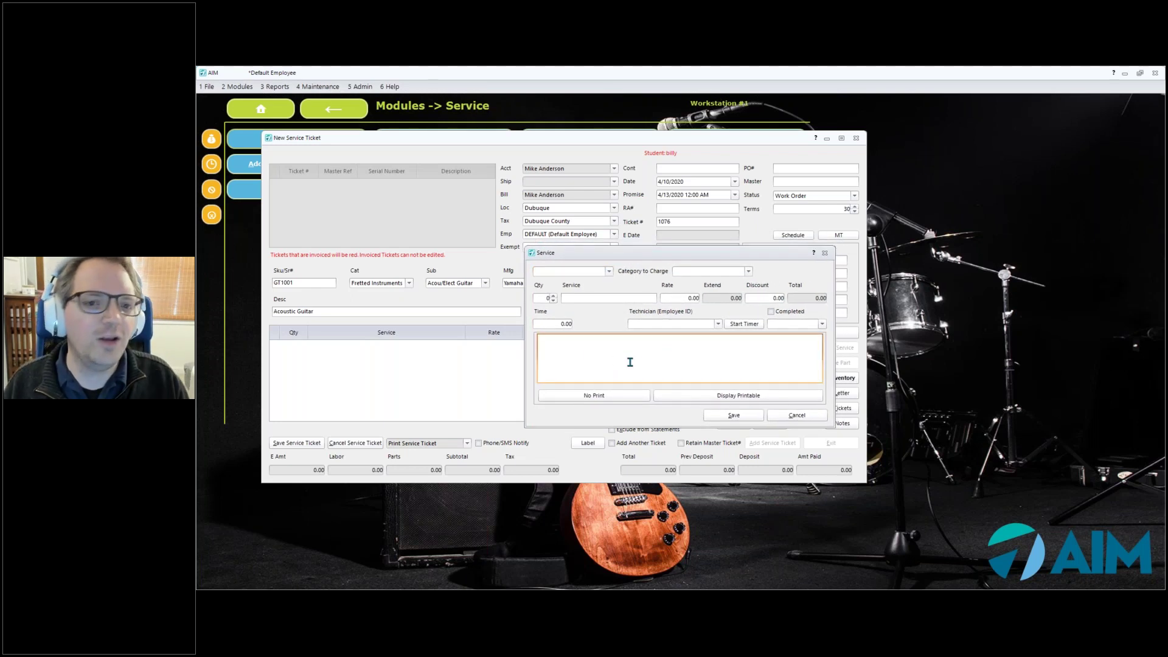
{"action": "left_click", "coordinate": [797, 415]}
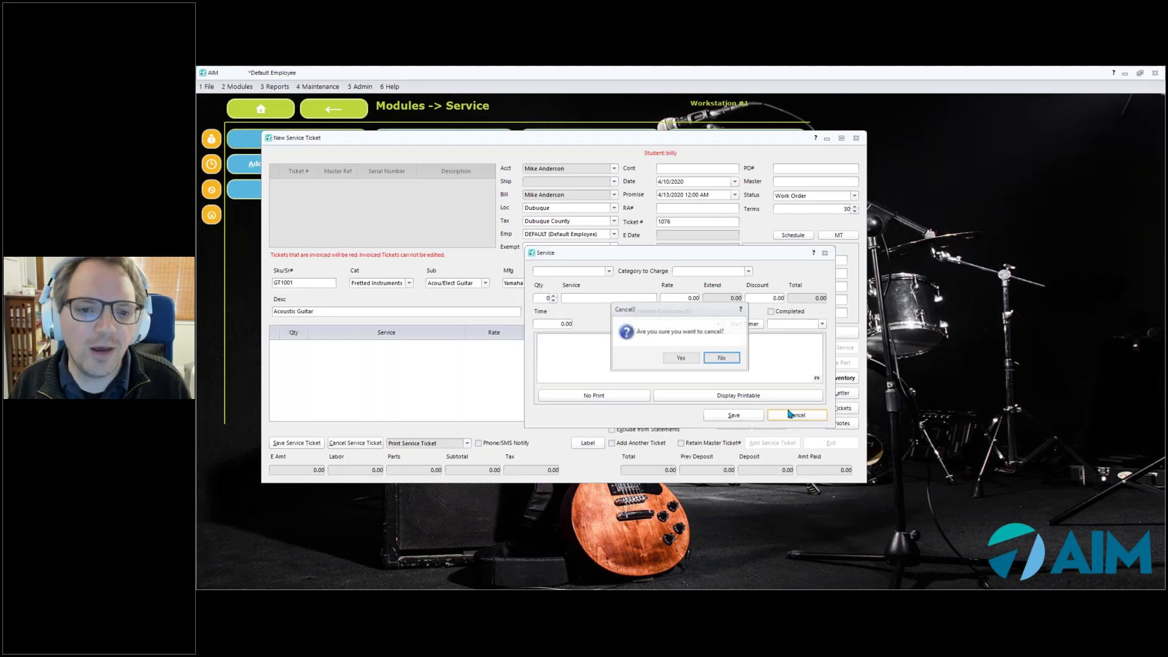
{"action": "left_click", "coordinate": [687, 360]}
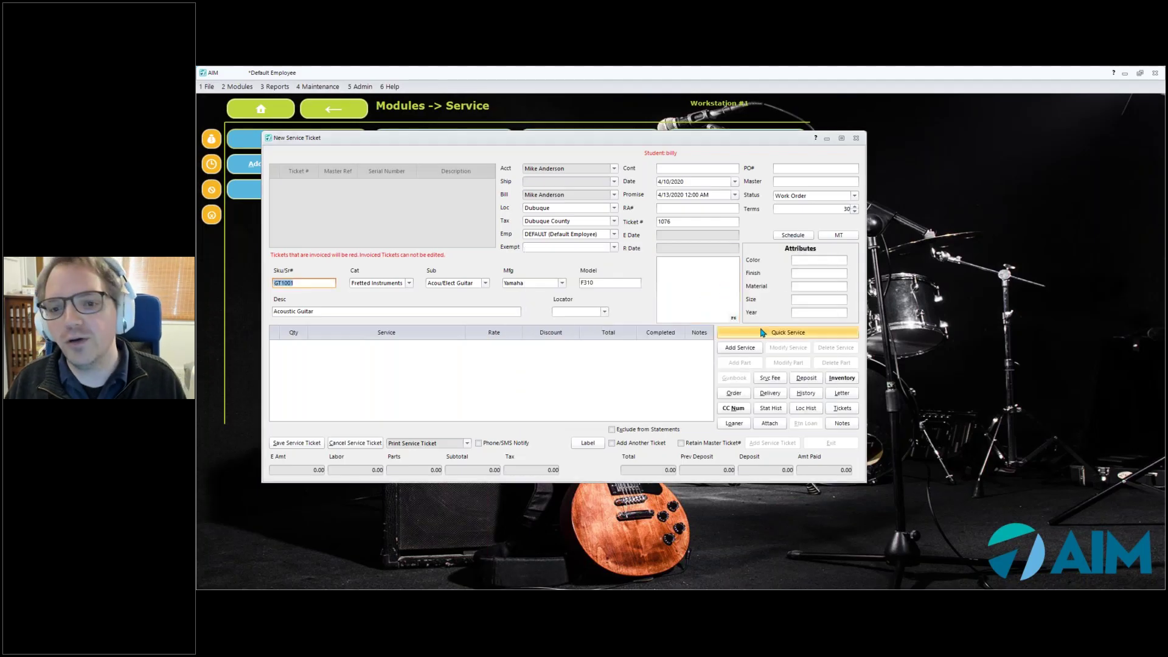
Add one Restring (does not include strings) and one Refret to the acoustic guitar's ticket as quick services
{"action": "left_click", "coordinate": [762, 333]}
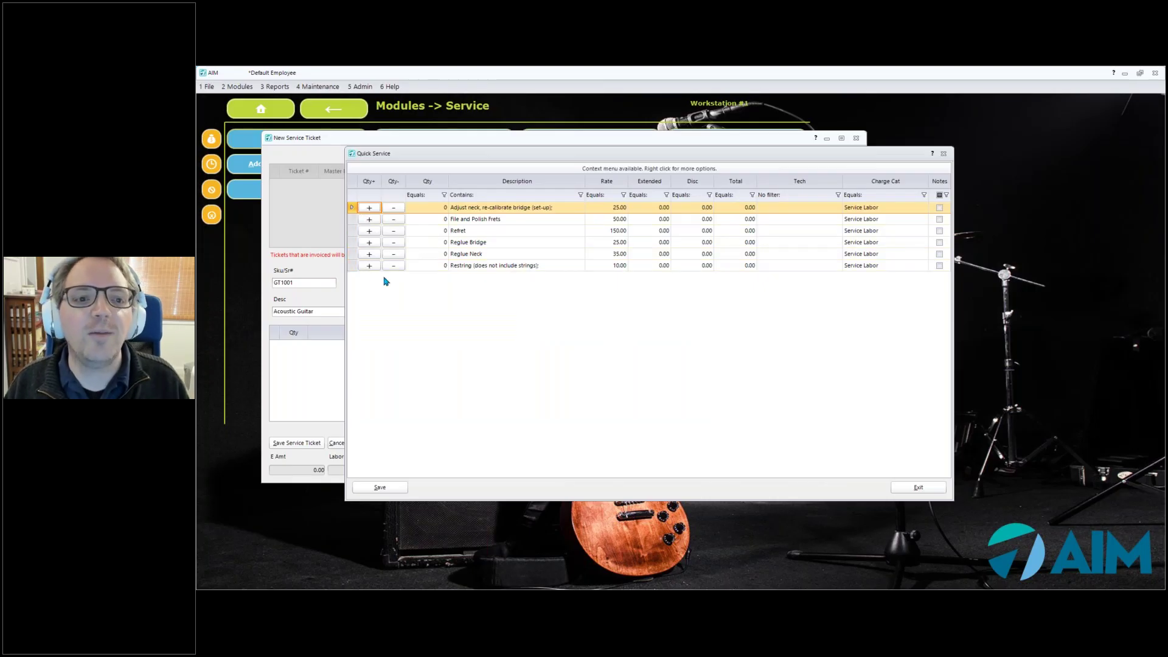
{"action": "left_click", "coordinate": [368, 265]}
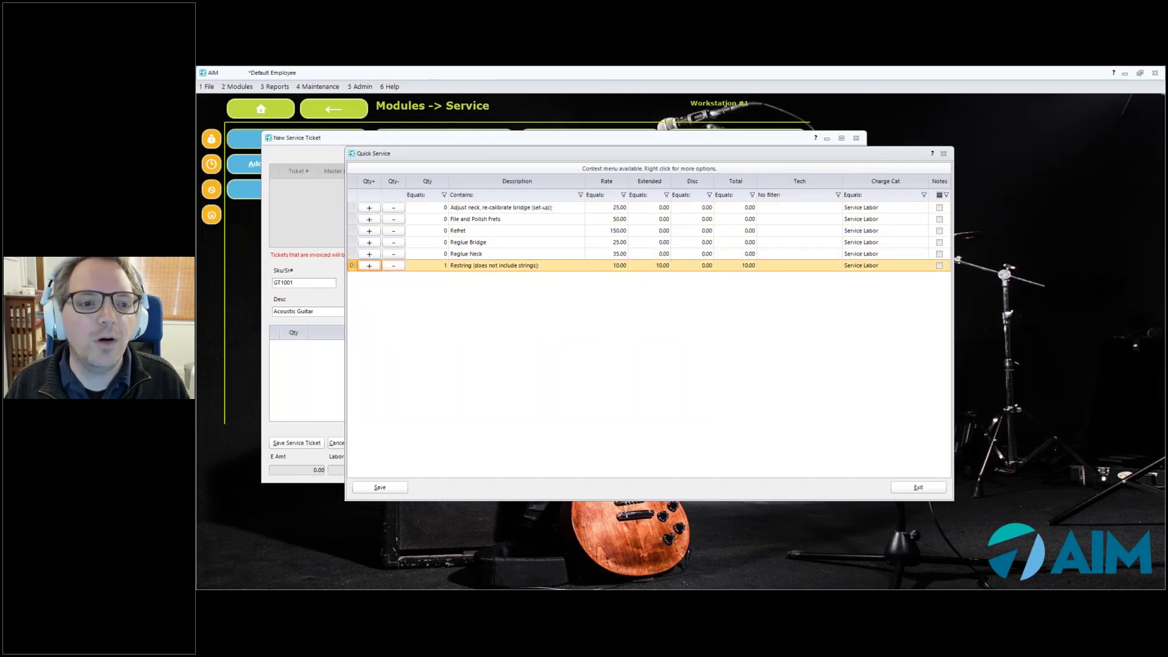
{"action": "left_click", "coordinate": [368, 230]}
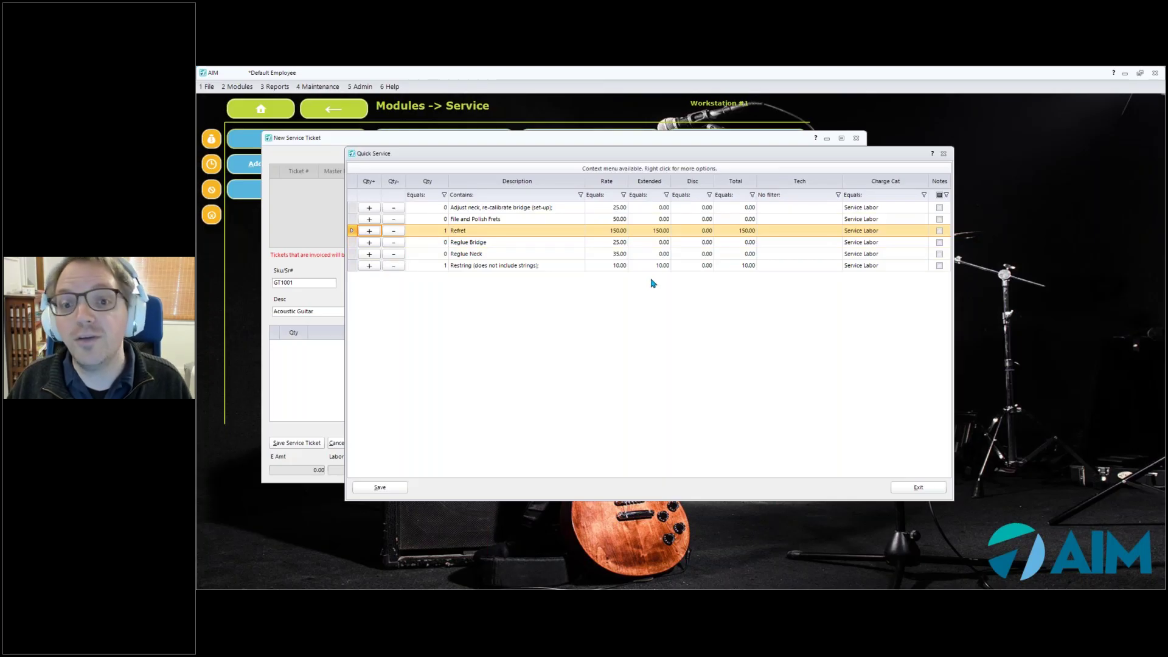
{"action": "left_click_drag", "start_coordinate": [760, 157], "coordinate": [690, 140]}
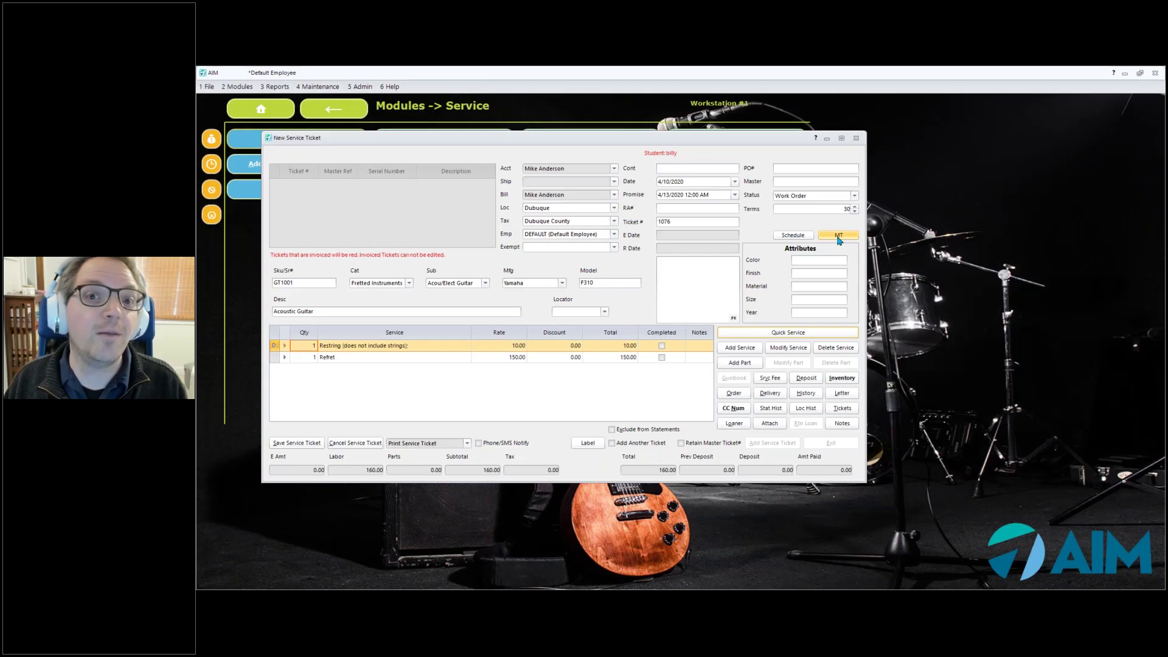
Generate a master ticket number for the service ticket and review the options for adding another ticket and retaining the master number
{"action": "double_click", "coordinate": [660, 222]}
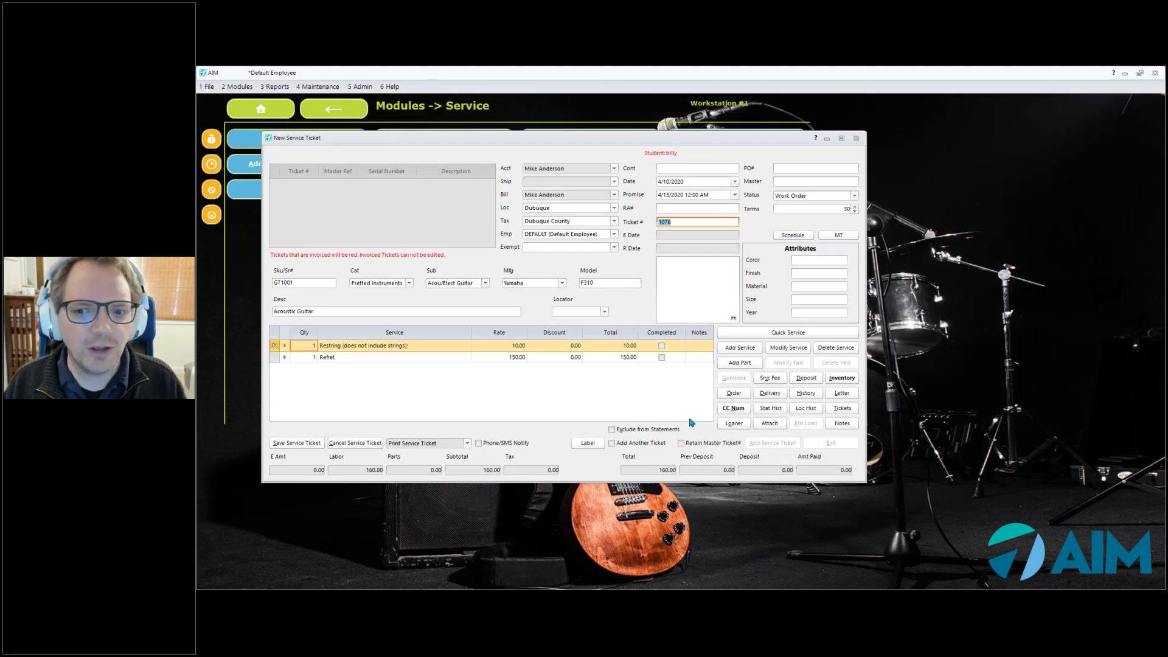
{"action": "left_click", "coordinate": [839, 236]}
{"action": "left_click", "coordinate": [792, 181]}
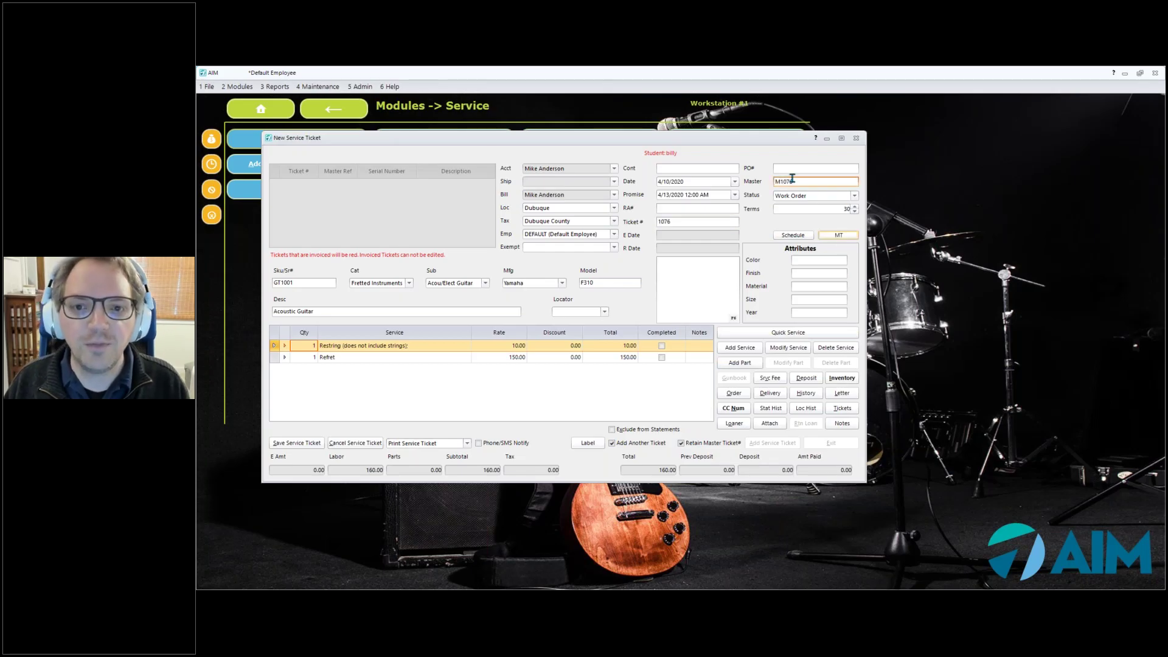
{"action": "left_click_drag", "start_coordinate": [682, 220], "coordinate": [657, 218]}
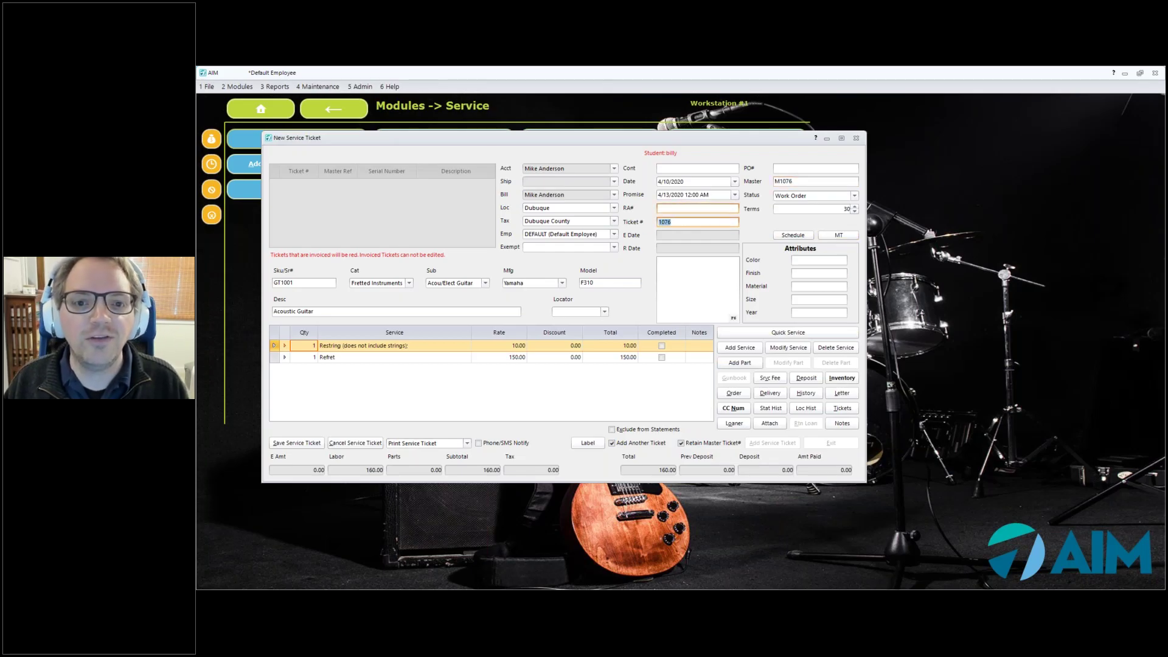
{"action": "double_click", "coordinate": [804, 179]}
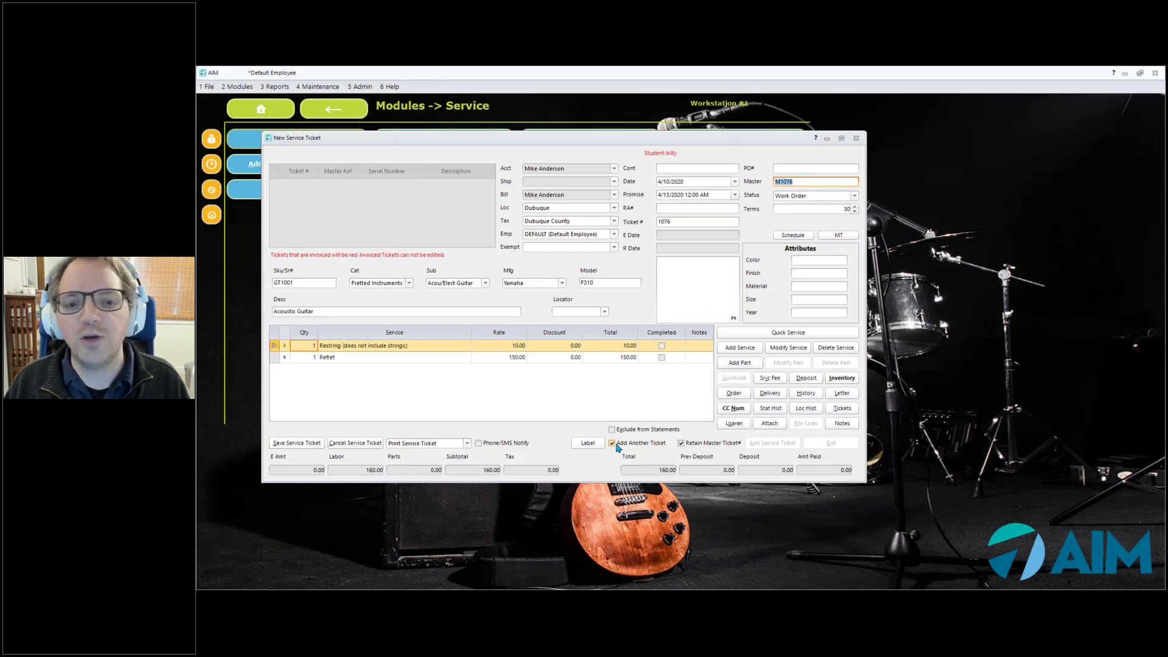
{"action": "mouse_move", "coordinate": [706, 451]}
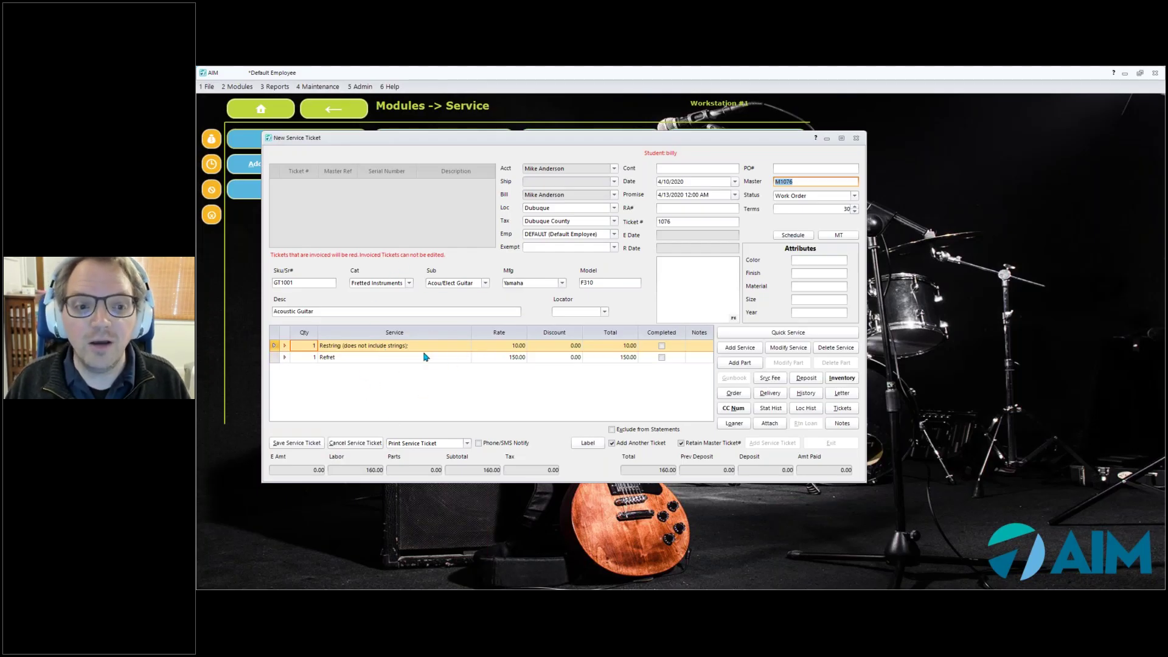
Start a new part entry for the Restring service, search the inventory for STRING, and dismiss the search message
{"action": "left_click", "coordinate": [745, 363]}
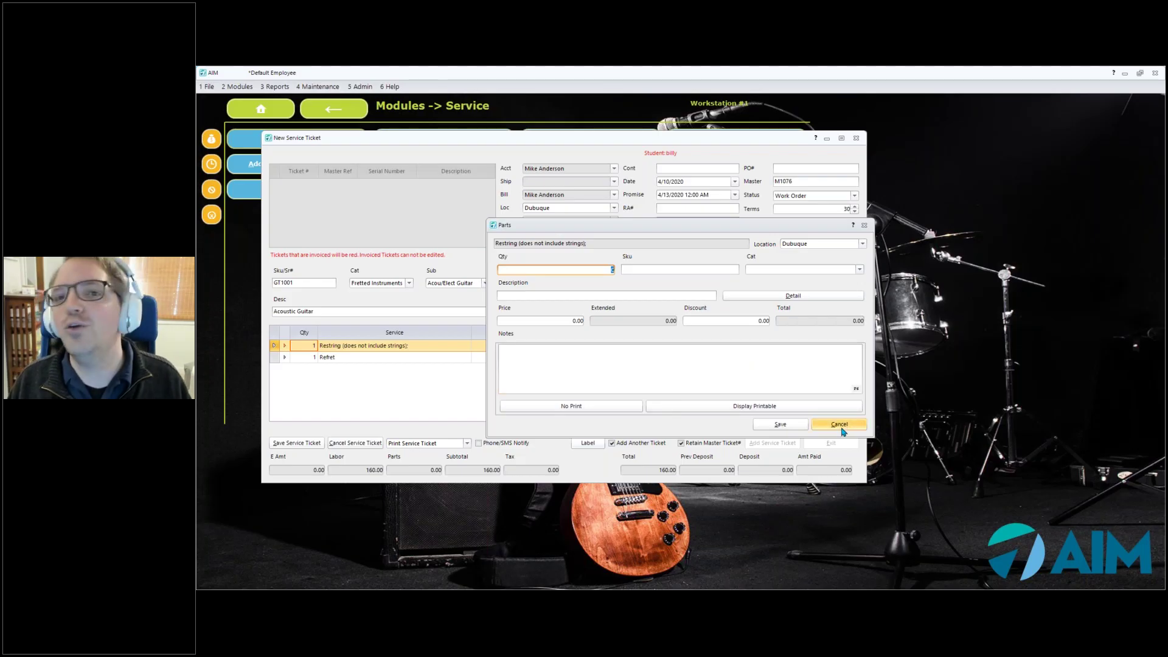
{"action": "key", "text": "Tab"}
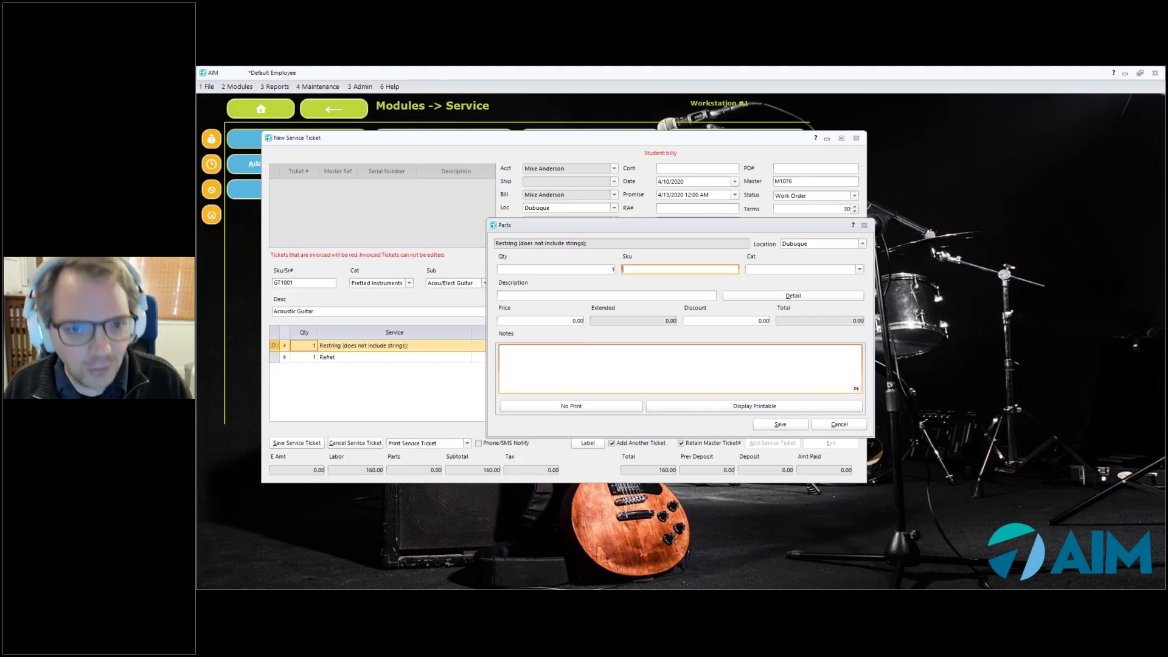
{"action": "key", "text": "F2"}
{"action": "type", "text": "STRING"}
{"action": "key", "text": "Return"}
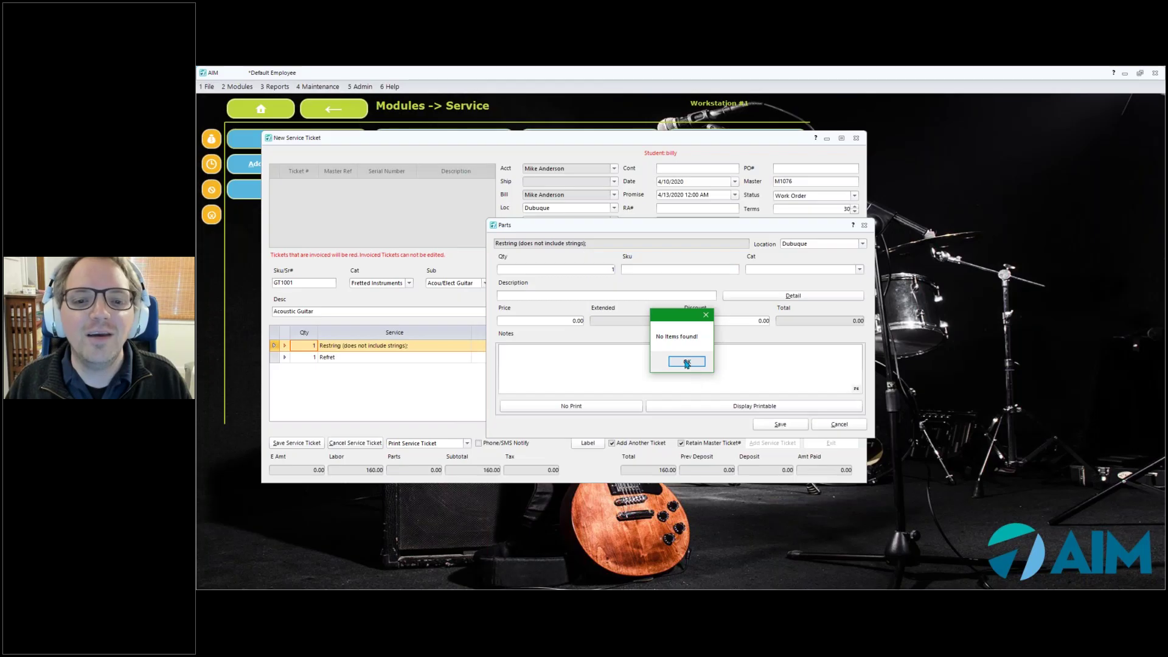
{"action": "left_click", "coordinate": [686, 362]}
Enter the part with SKU P100, set its quantity to 6, and save it under the Restring service
{"action": "left_click", "coordinate": [646, 273]}
{"action": "type", "text": "P100"}
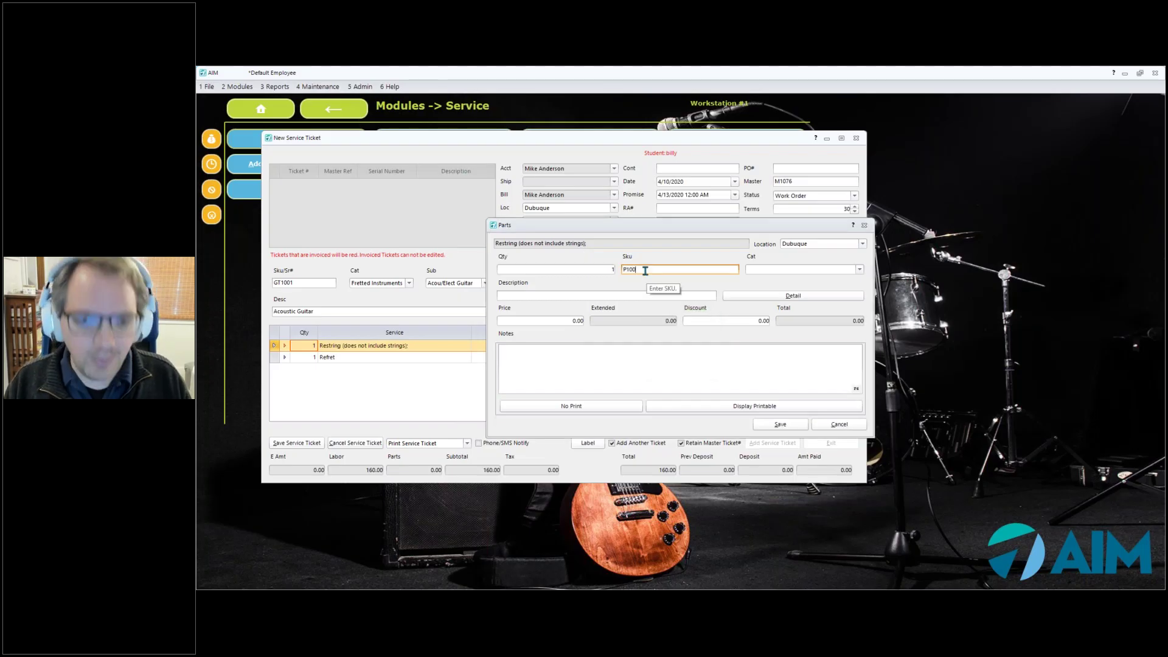
{"action": "key", "text": "Tab"}
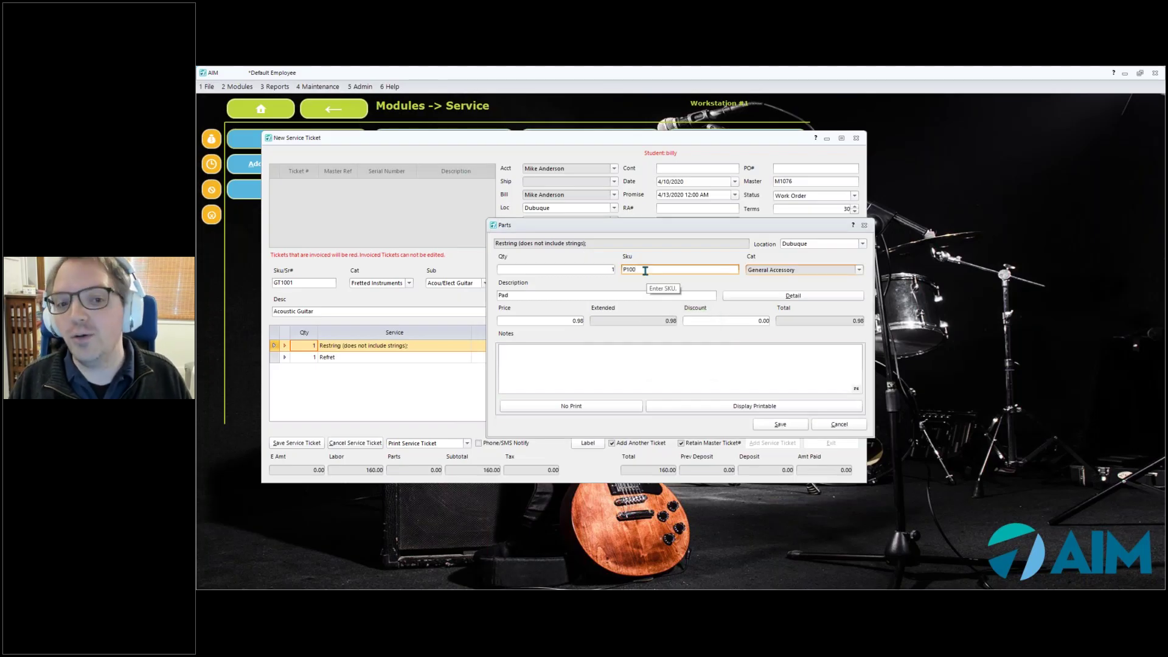
{"action": "left_click_drag", "start_coordinate": [602, 270], "coordinate": [624, 269]}
{"action": "type", "text": "6"}
{"action": "left_click", "coordinate": [783, 424]}
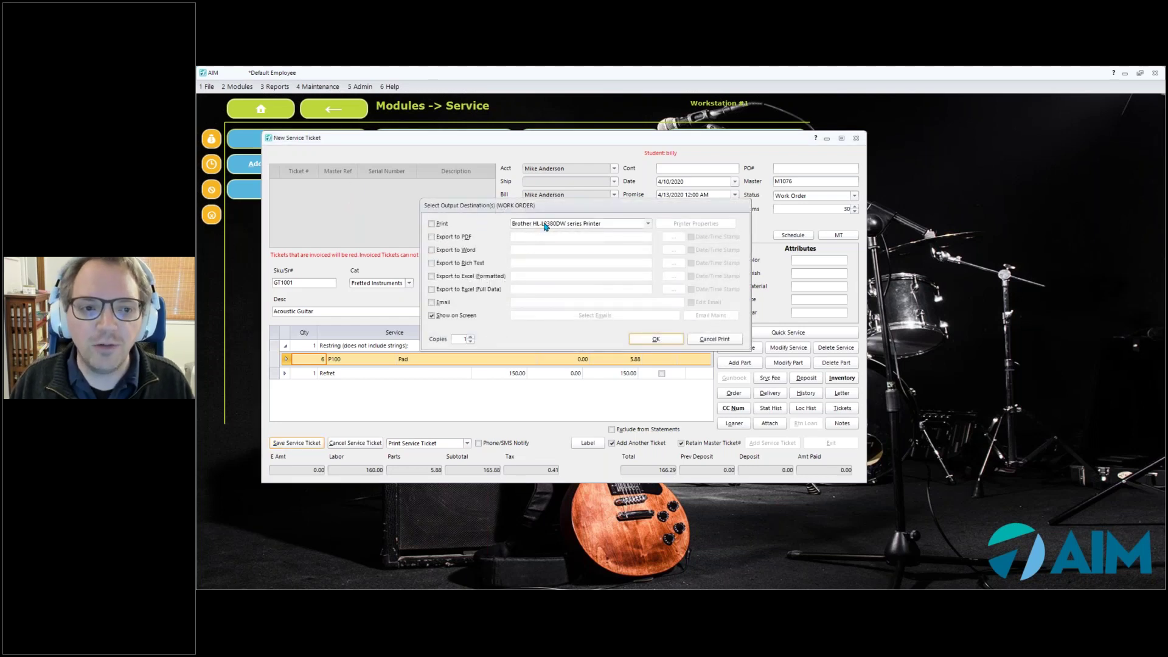
Save the acoustic guitar's service ticket without printing the work order, and view the available ticket print options
{"action": "left_click", "coordinate": [719, 342]}
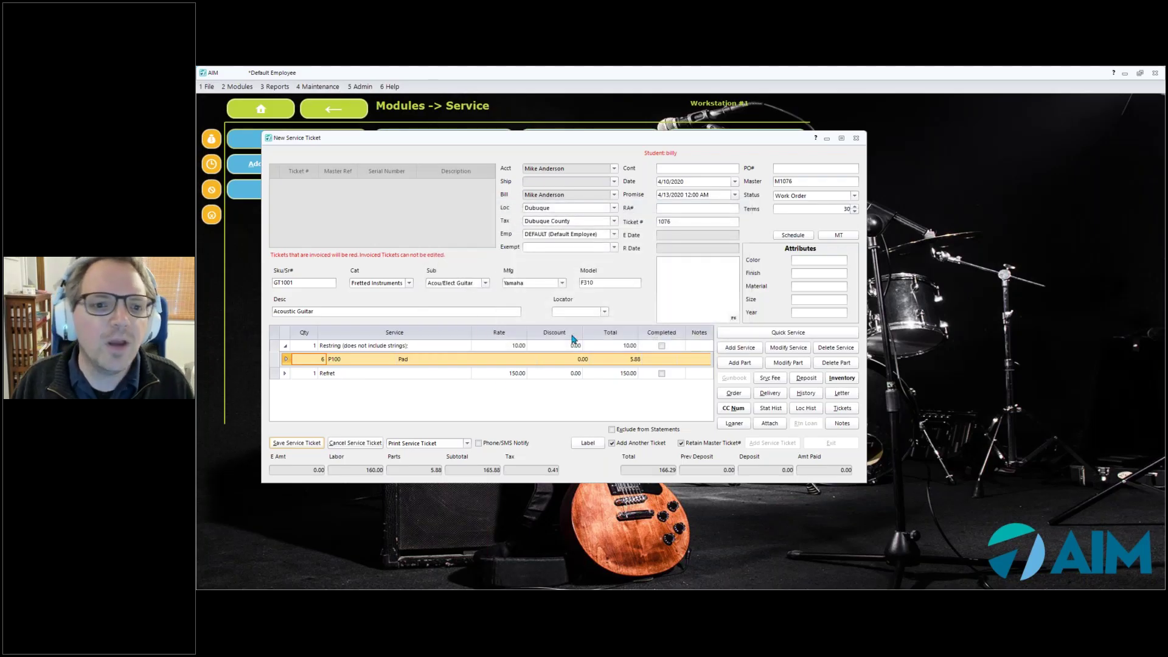
{"action": "left_click", "coordinate": [467, 443]}
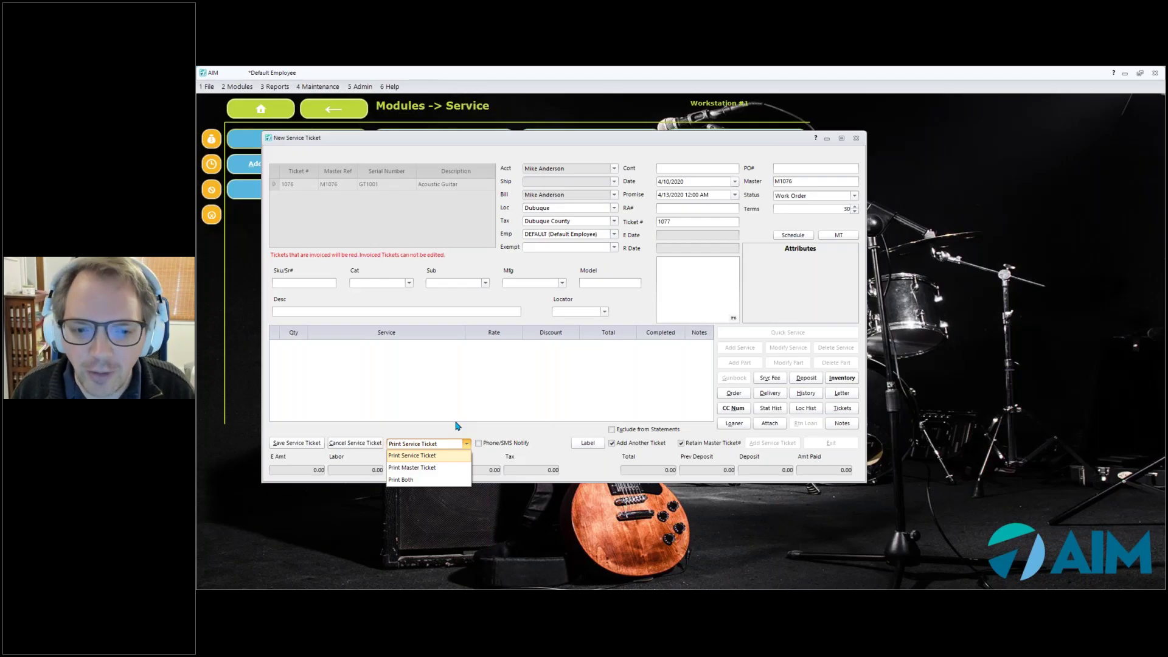
{"action": "left_click", "coordinate": [527, 434]}
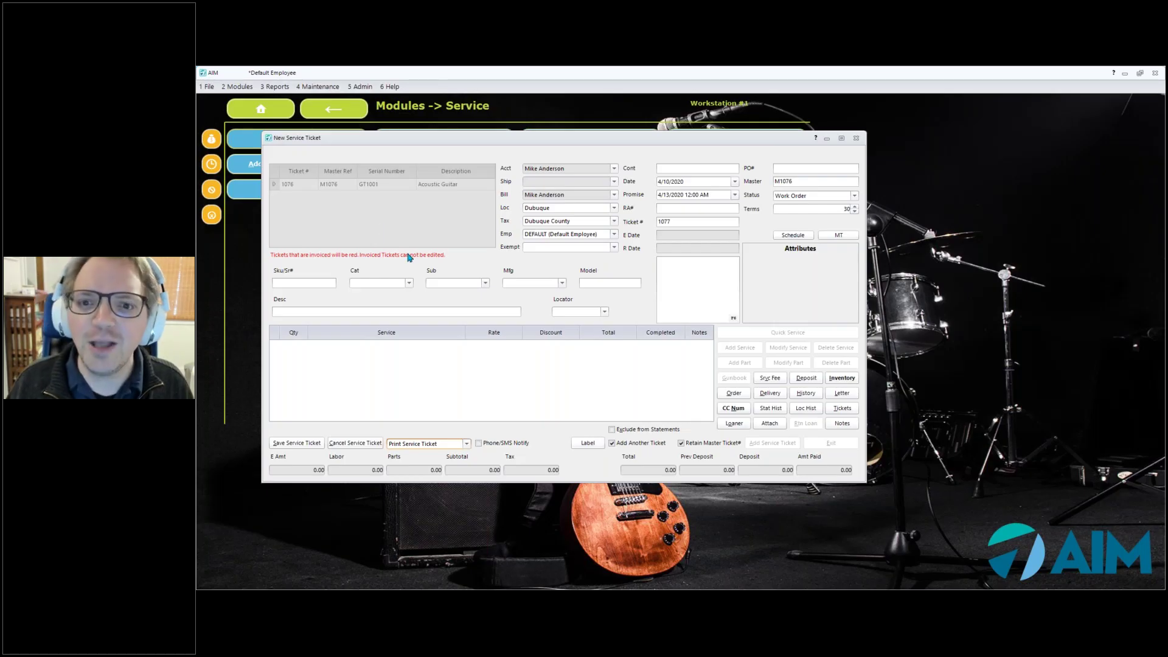
Check the second ticket's number and master number, and select the Ibanez electric guitar TESTGUITAR from inventory for it
{"action": "left_click", "coordinate": [692, 220]}
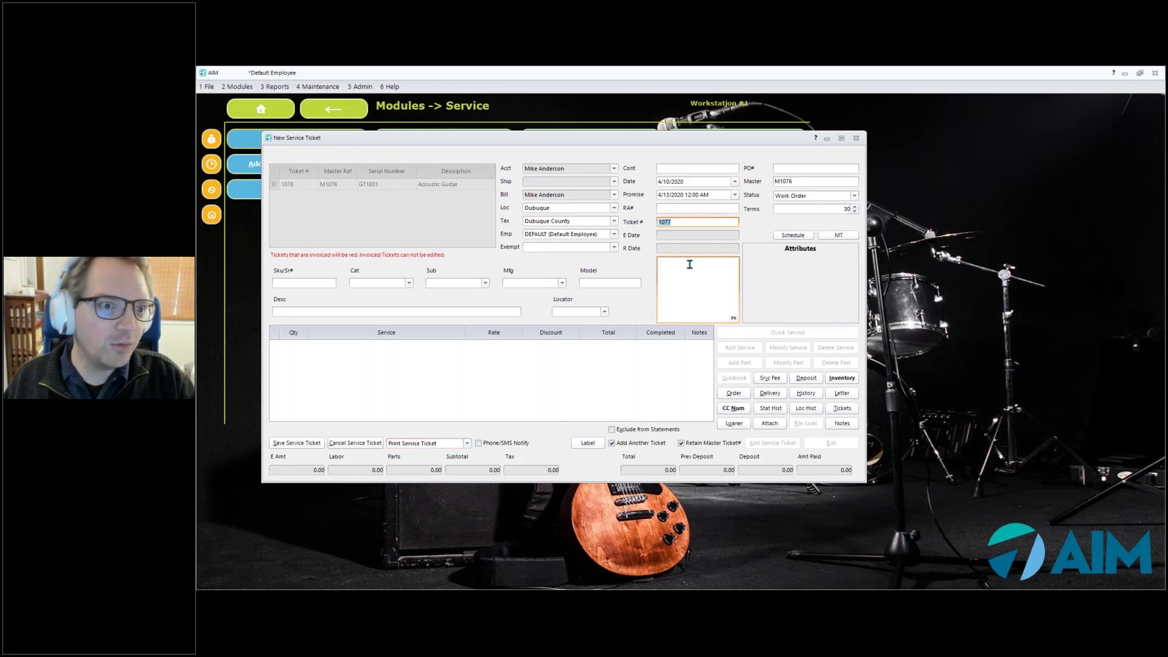
{"action": "left_click", "coordinate": [799, 182]}
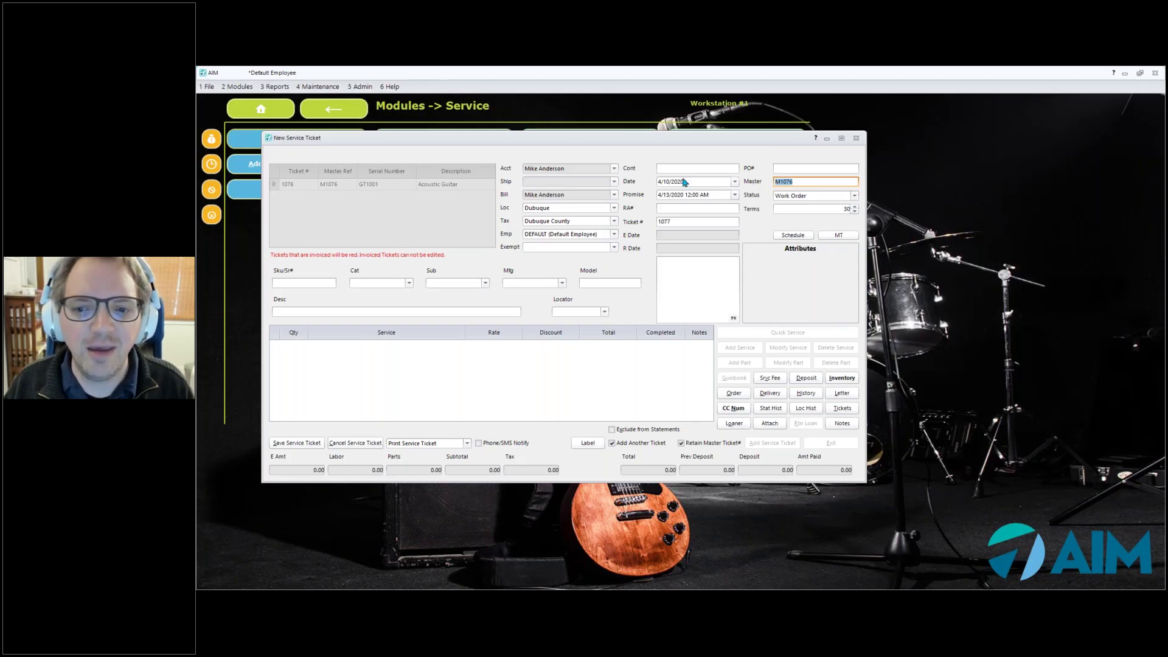
{"action": "left_click", "coordinate": [845, 393]}
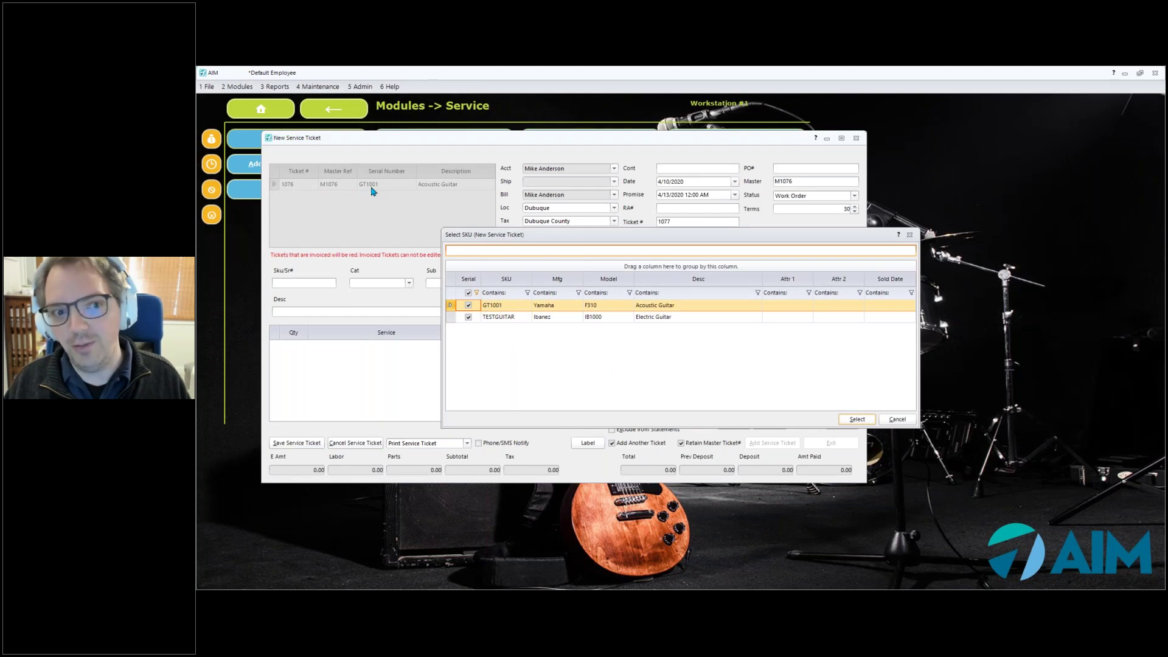
{"action": "left_click", "coordinate": [527, 321]}
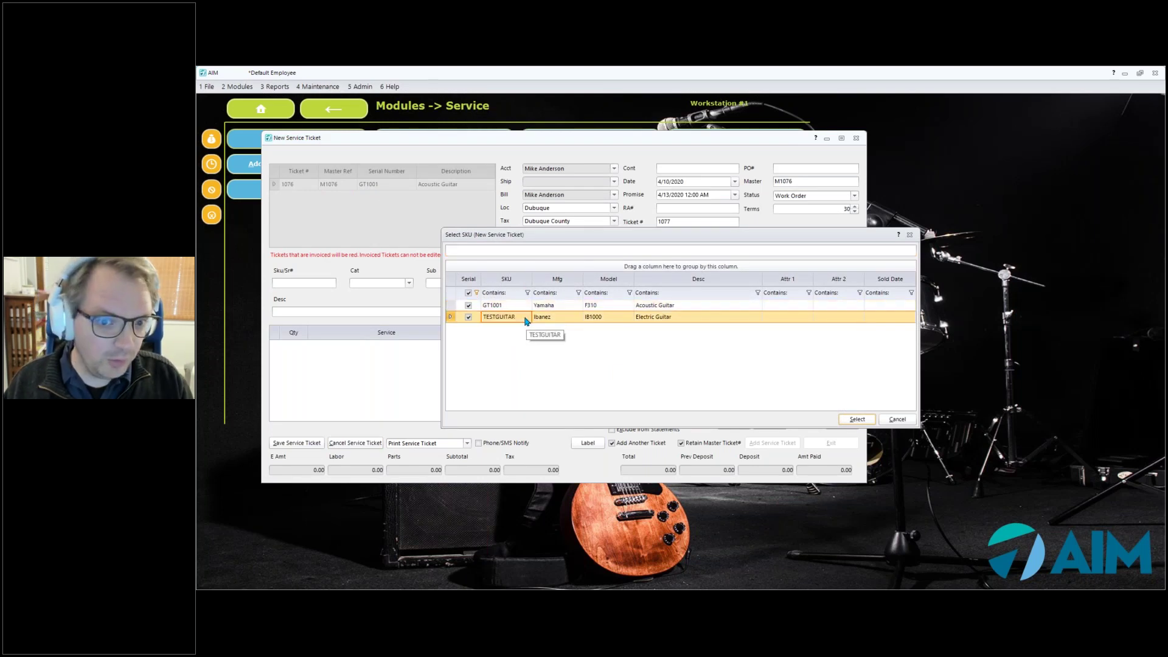
{"action": "double_click", "coordinate": [526, 317]}
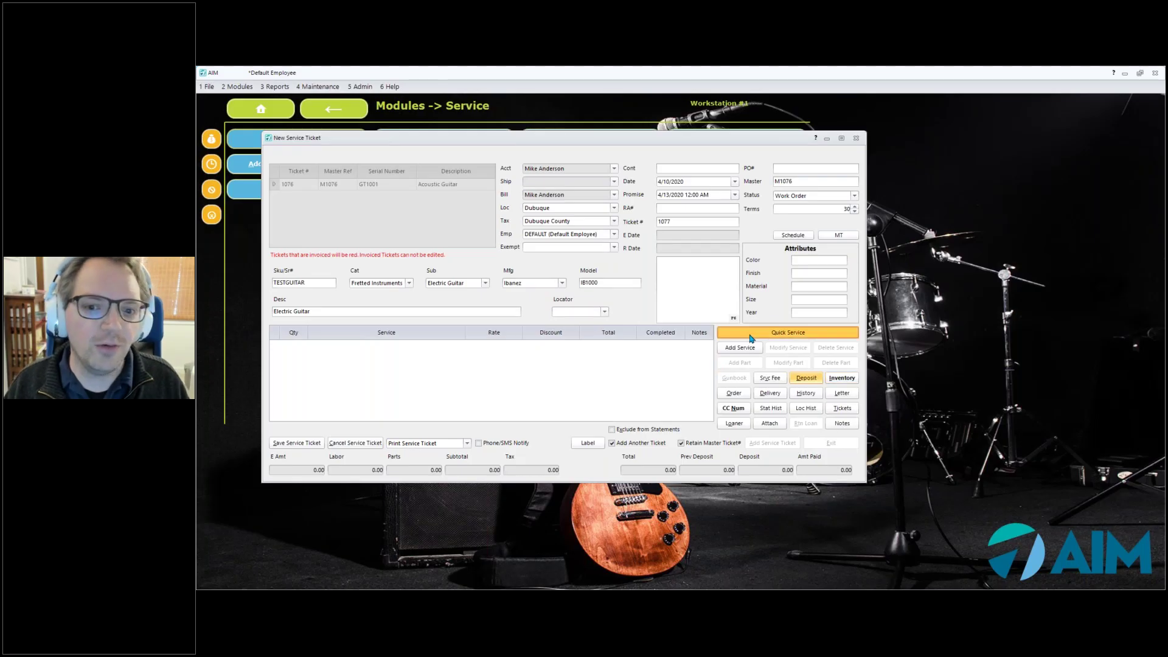
Add one Restring (does not include strings) to the electric guitar's ticket as a quick service
{"action": "left_click", "coordinate": [751, 335]}
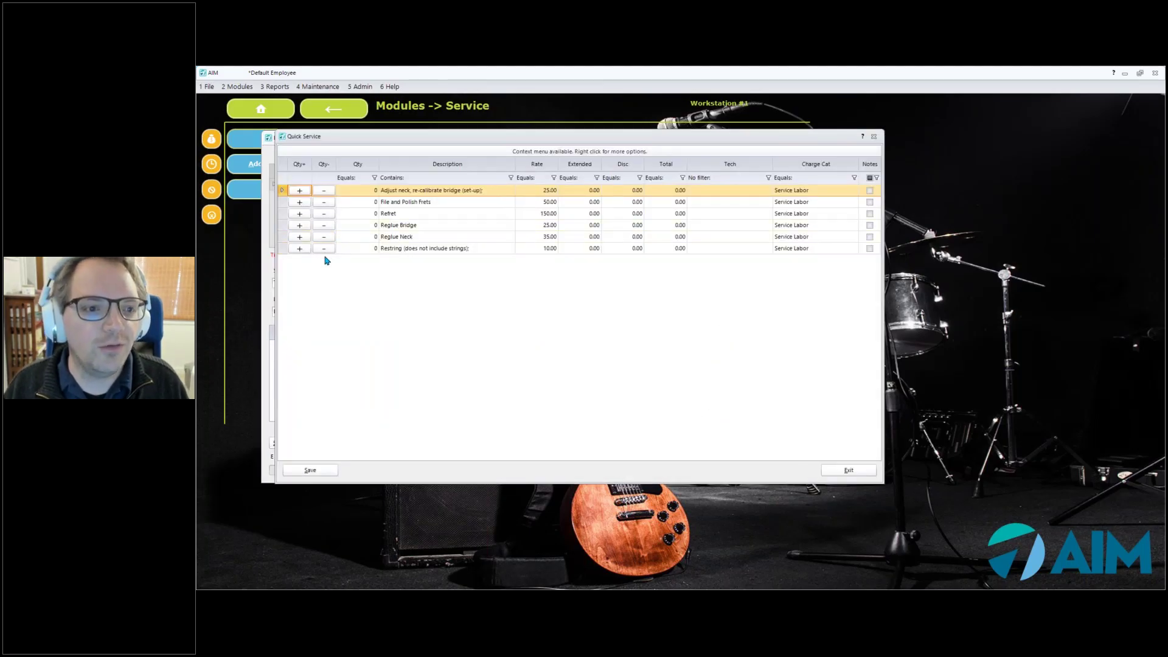
{"action": "left_click", "coordinate": [300, 248]}
{"action": "left_click", "coordinate": [323, 470]}
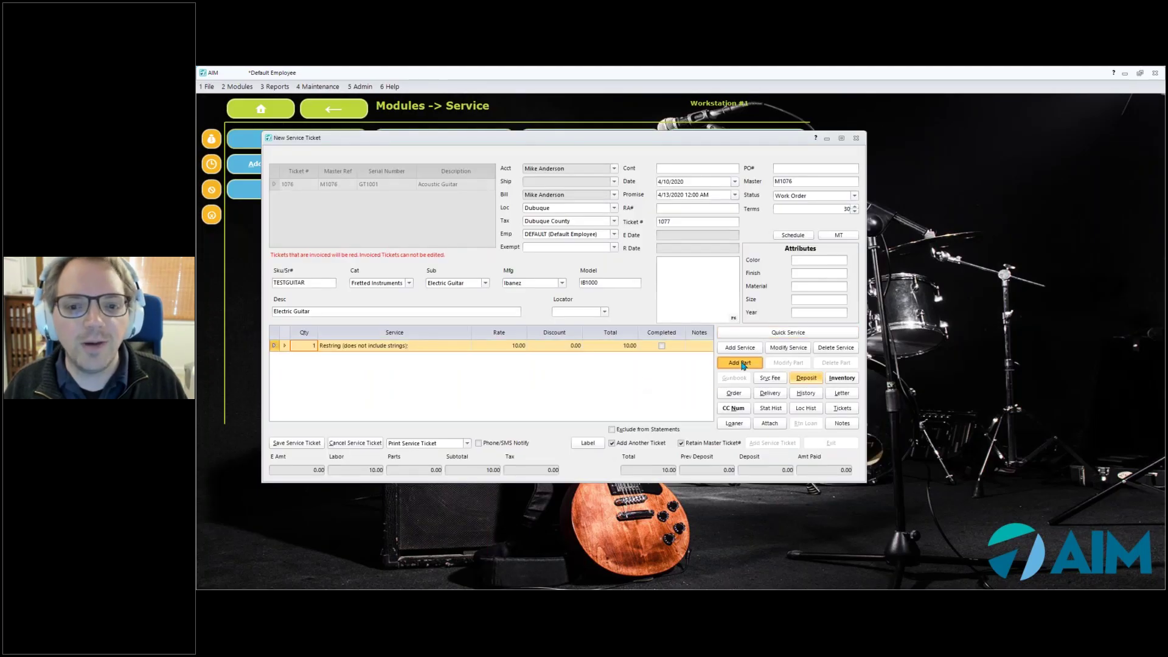
Add the part P100 with a quantity of 6 to the electric guitar's Restring service
{"action": "left_click", "coordinate": [741, 363]}
{"action": "type", "text": "6"}
{"action": "key", "text": "Tab"}
{"action": "type", "text": "P1"}
{"action": "key", "text": "Tab"}
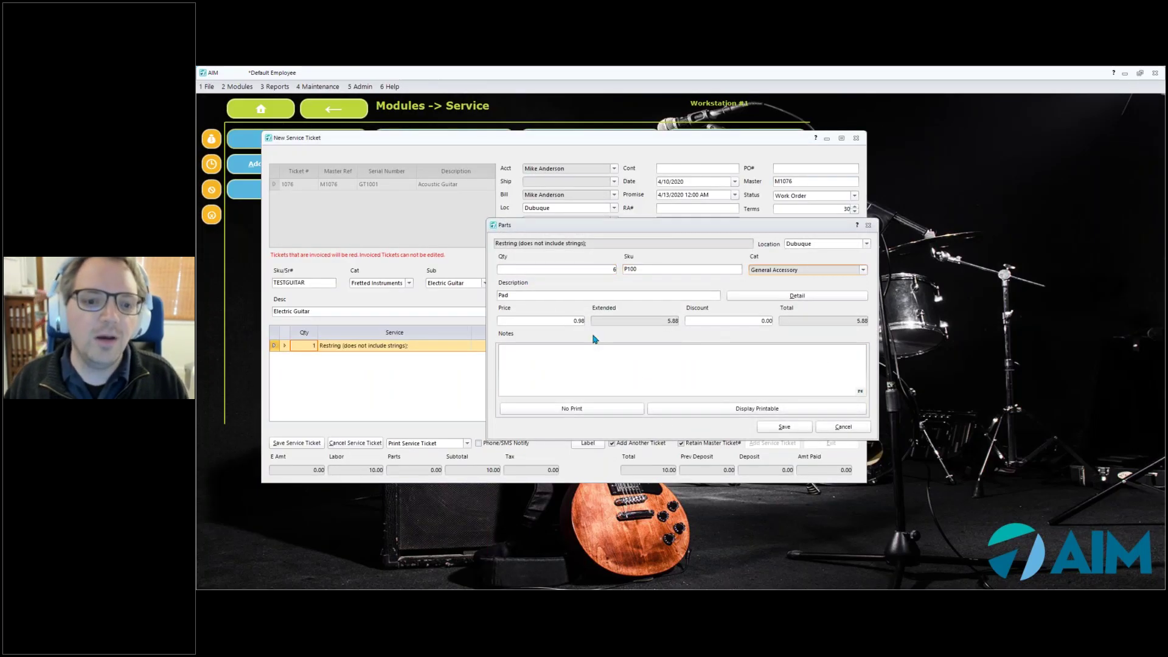
{"action": "left_click", "coordinate": [784, 426]}
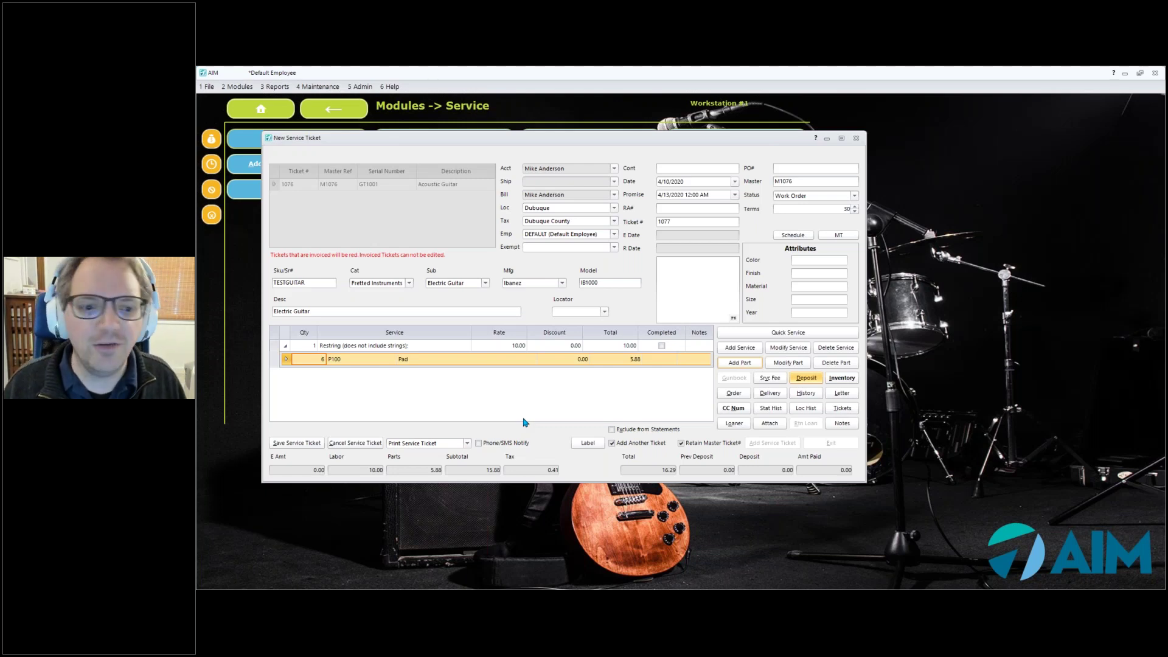
Turn off Add Another Ticket, set printing to Print Both, and save the electric guitar's service ticket
{"action": "left_click", "coordinate": [649, 444]}
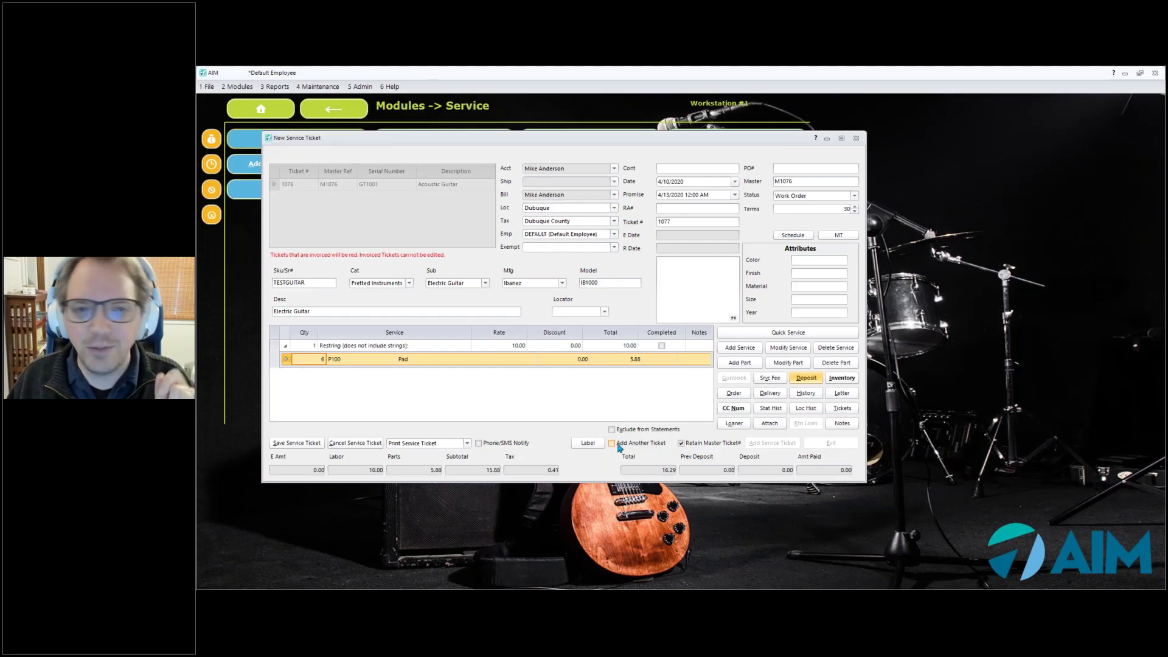
{"action": "left_click", "coordinate": [457, 442]}
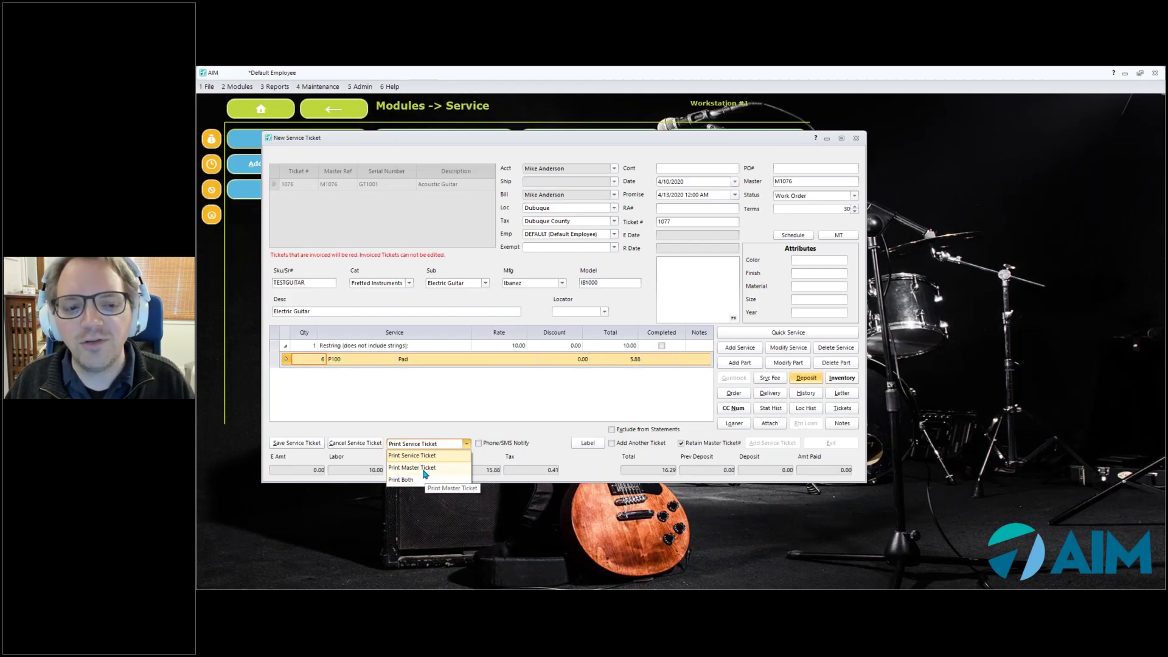
{"action": "left_click", "coordinate": [404, 480]}
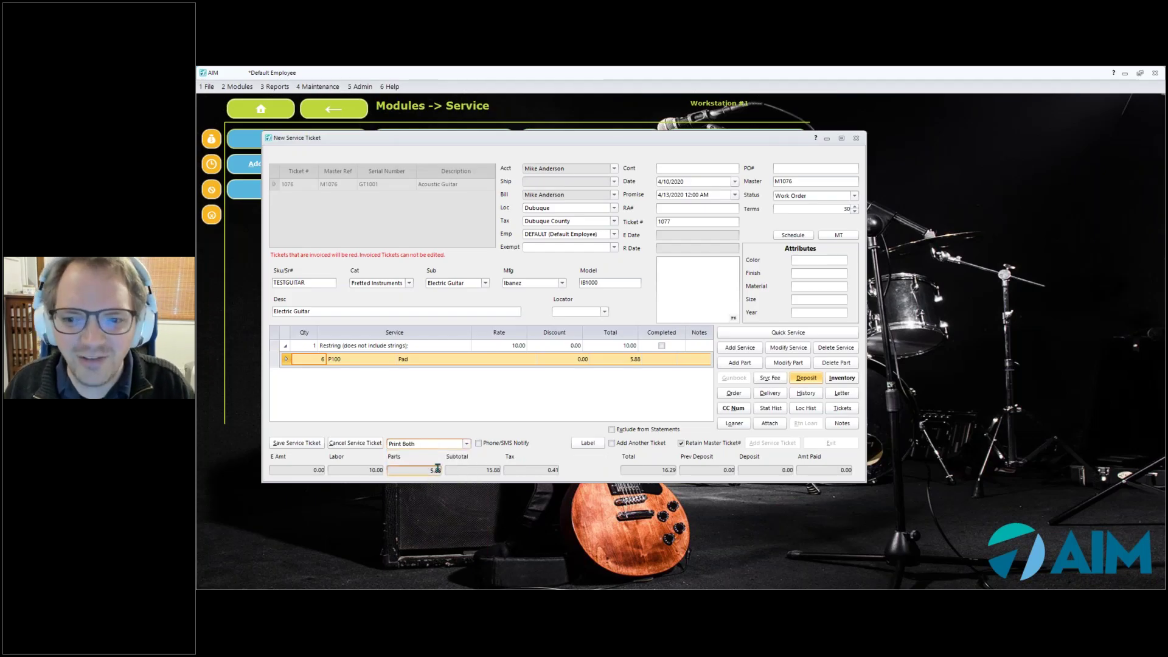
{"action": "left_click", "coordinate": [316, 445]}
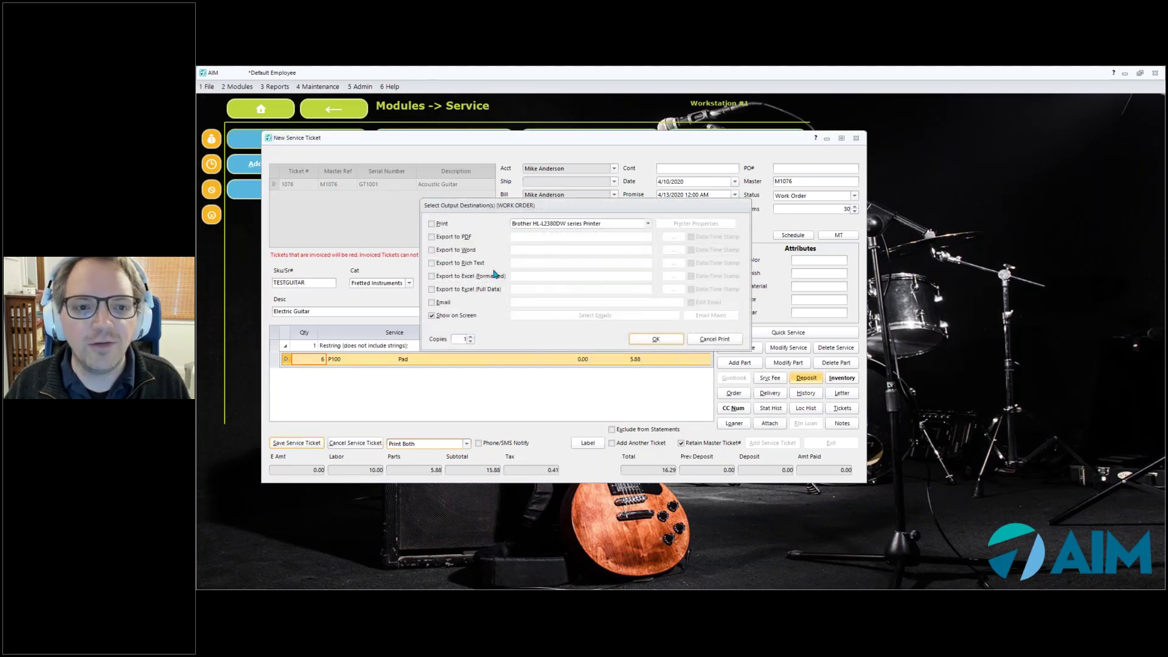
Show the electric guitar's work order on screen, review its service, part and totals, and close the report
{"action": "left_click", "coordinate": [670, 342]}
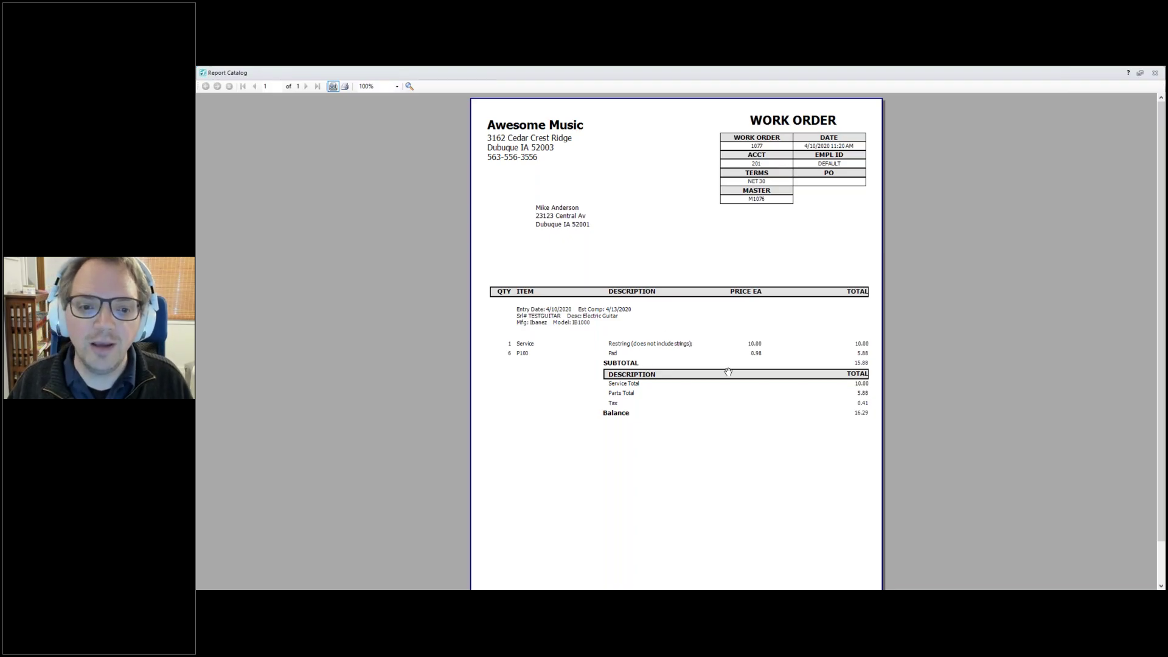
{"action": "scroll", "coordinate": [753, 358], "scroll_direction": "down", "scroll_amount": 2}
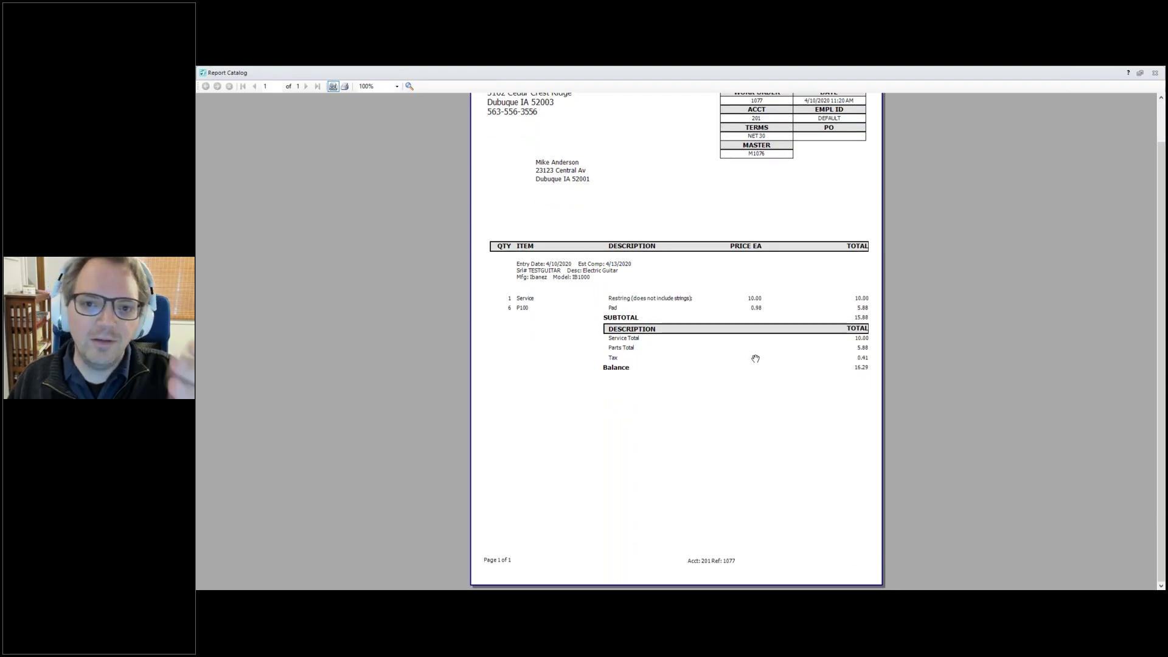
{"action": "scroll", "coordinate": [753, 358], "scroll_direction": "up", "scroll_amount": 2}
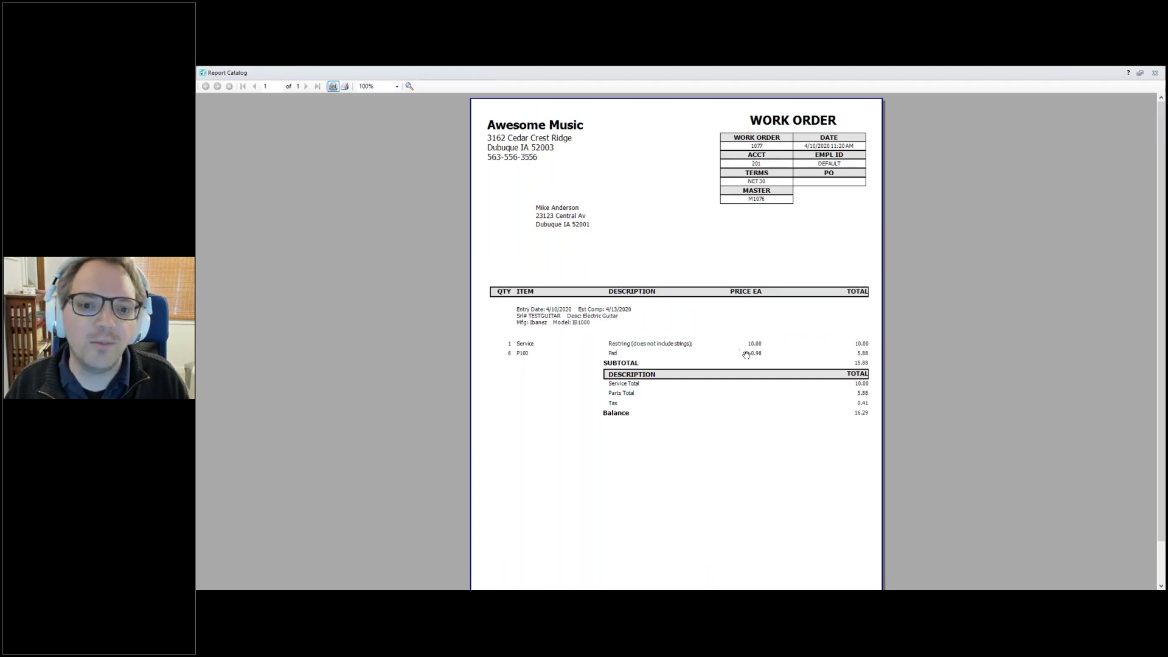
{"action": "scroll", "coordinate": [748, 352], "scroll_direction": "down", "scroll_amount": 2}
{"action": "scroll", "coordinate": [748, 355], "scroll_direction": "up", "scroll_amount": 1}
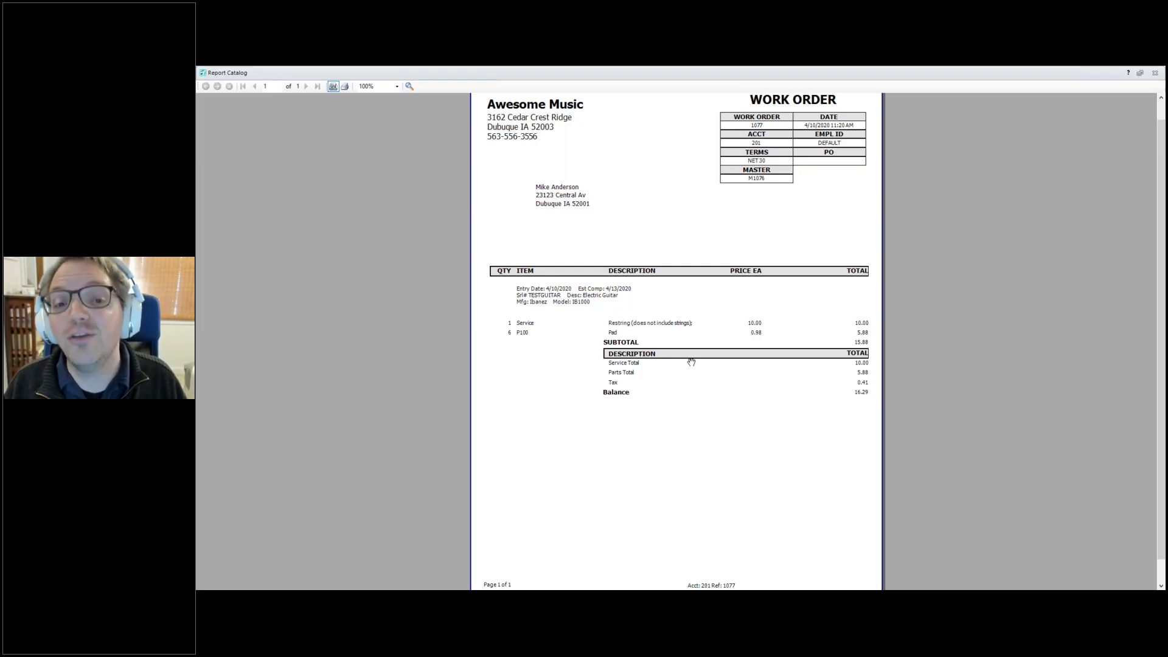
{"action": "key", "text": "Escape"}
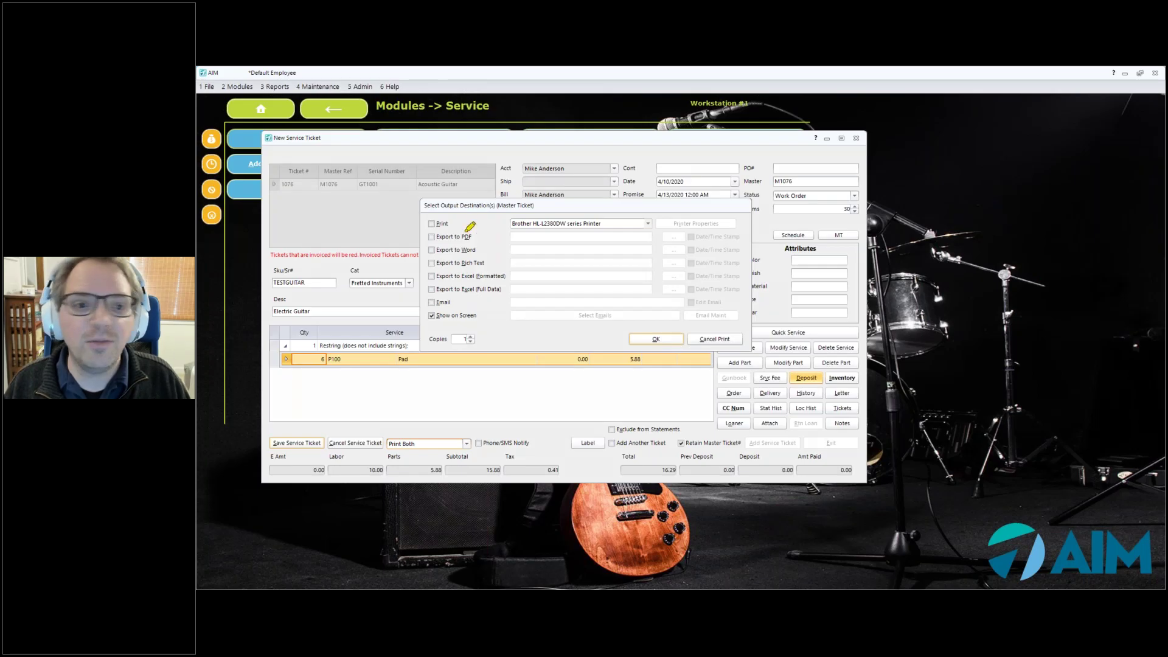
Show the master ticket on screen, review both guitars' tickets and the combined totals, and exit new ticket entry
{"action": "left_click_drag", "start_coordinate": [496, 205], "coordinate": [535, 205]}
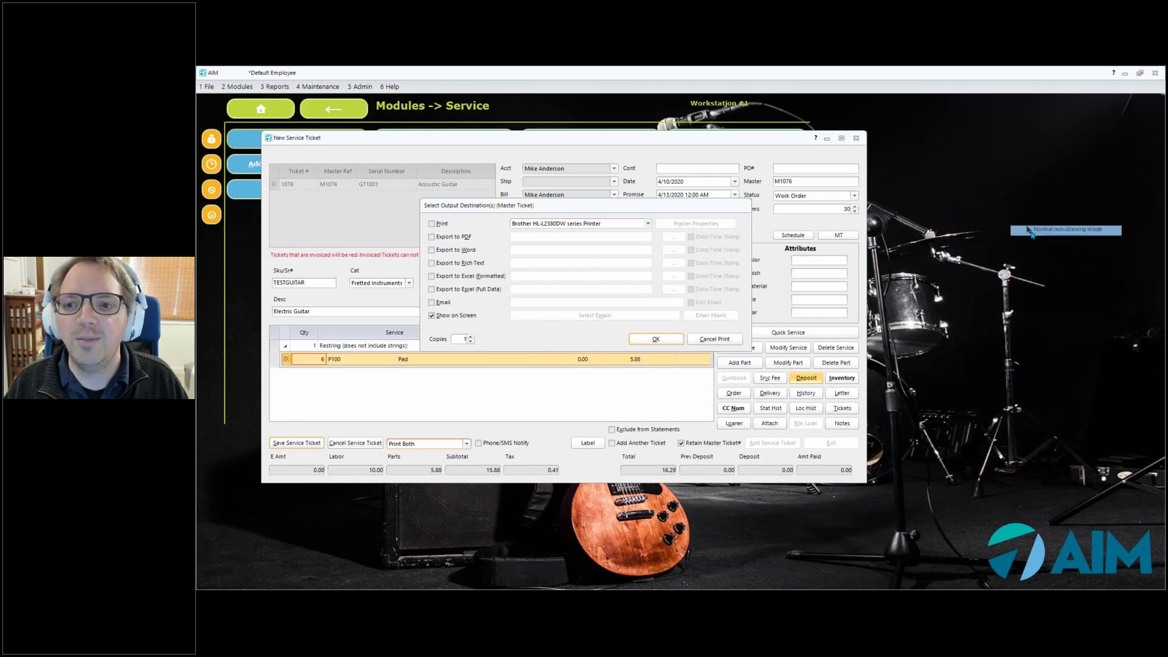
{"action": "left_click", "coordinate": [649, 342]}
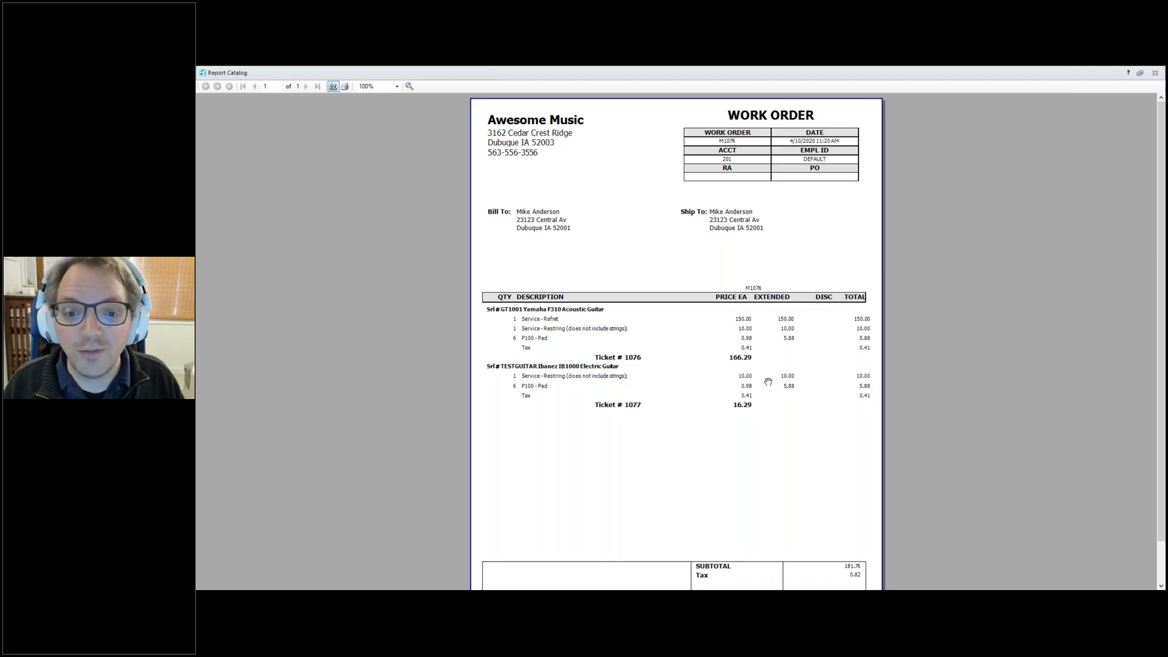
{"action": "scroll", "coordinate": [778, 368], "scroll_direction": "down", "scroll_amount": 2}
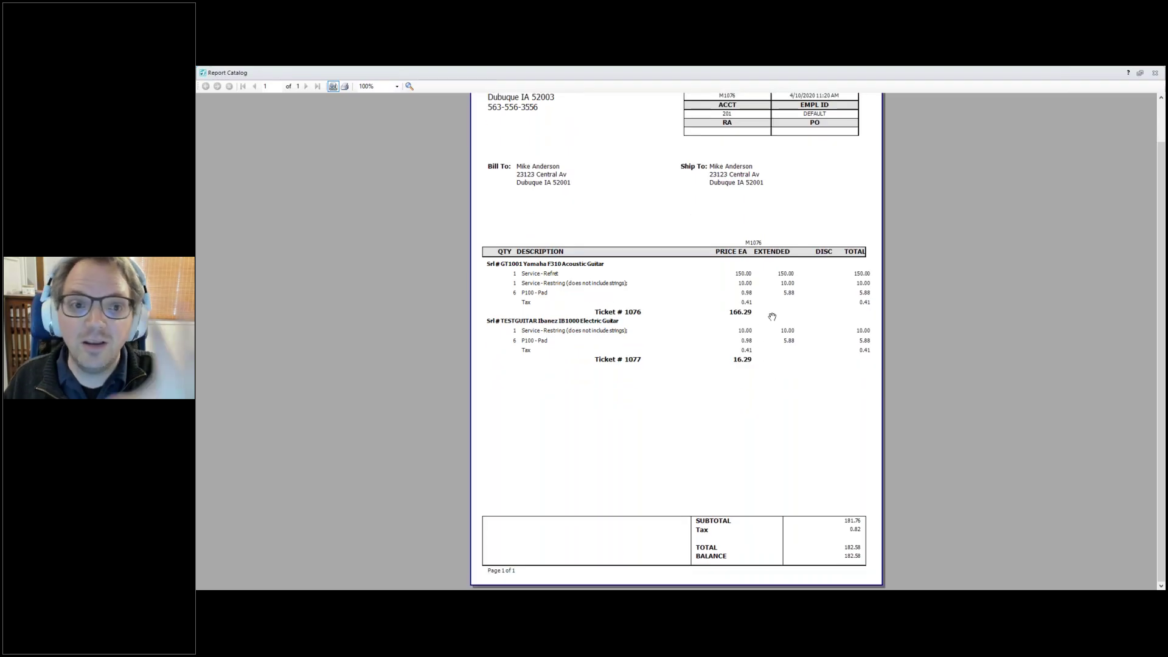
{"action": "scroll", "coordinate": [809, 295], "scroll_direction": "up", "scroll_amount": 2}
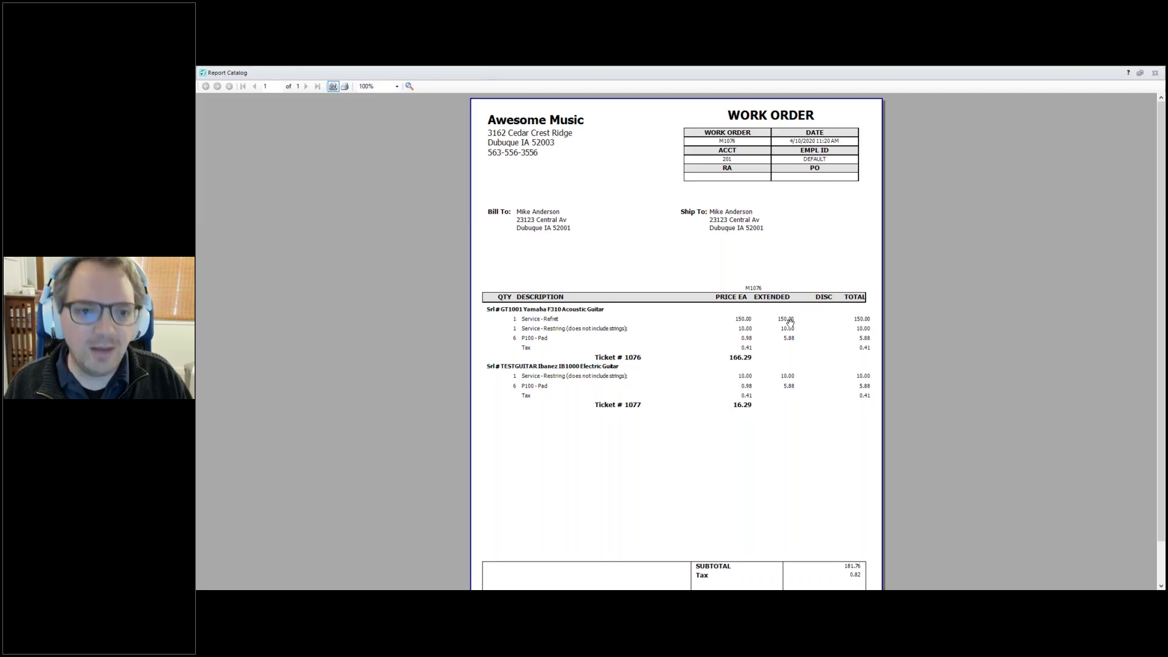
{"action": "key", "text": "Escape"}
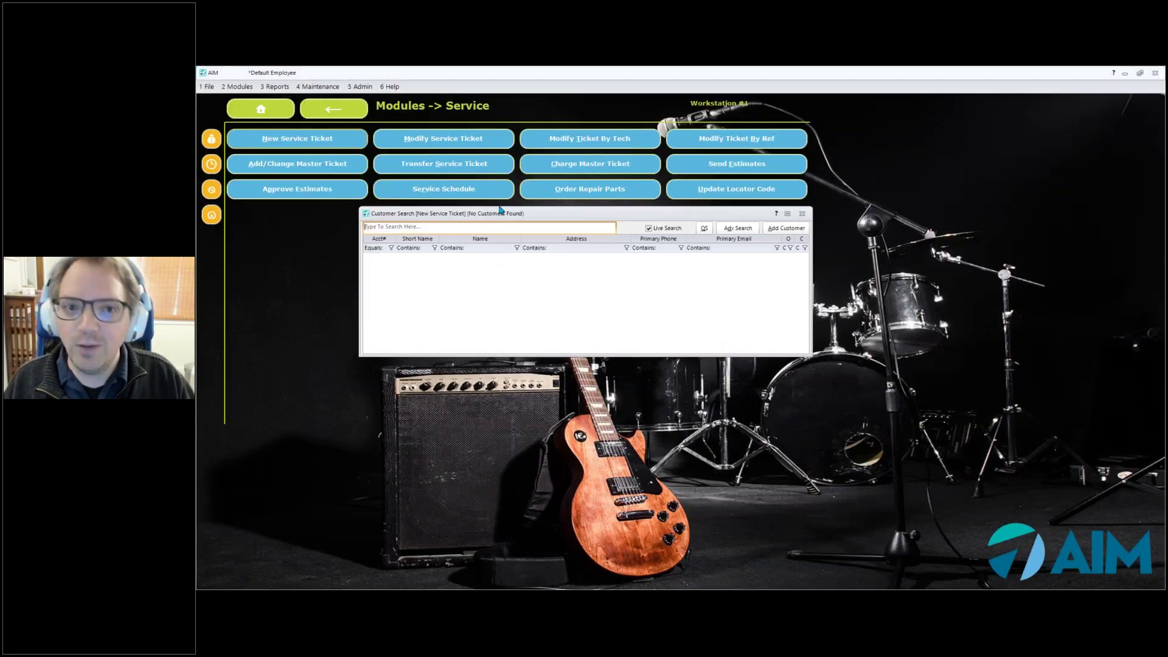
{"action": "left_click", "coordinate": [802, 214]}
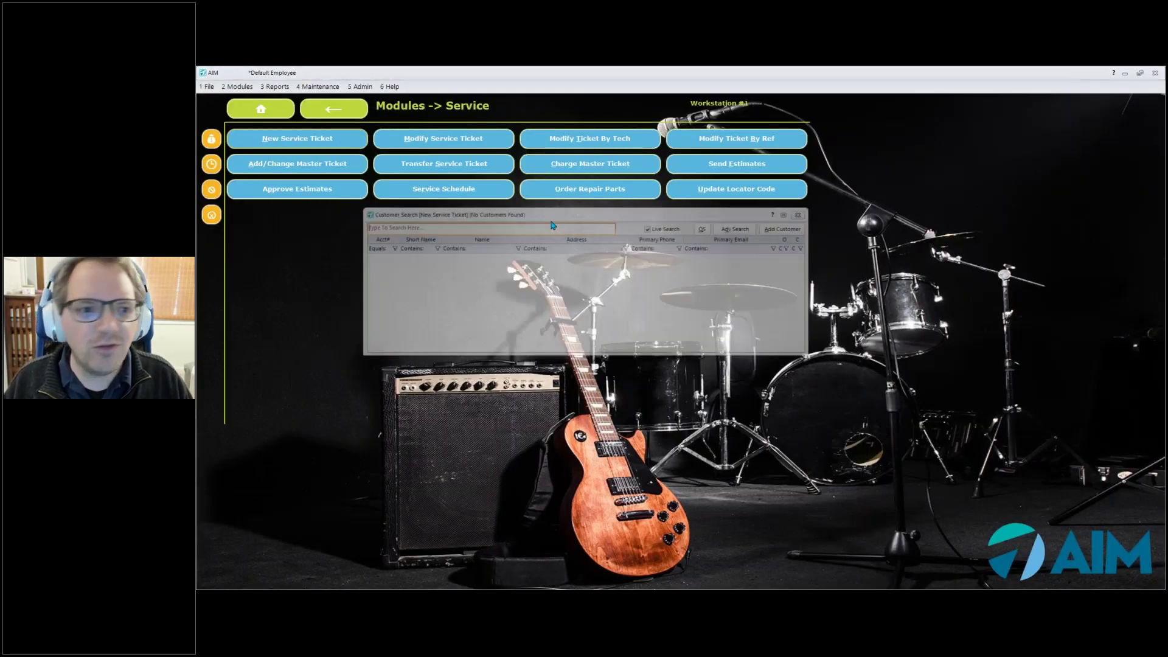
Search for the customer under Modify Service Ticket and open the Yamaha acoustic guitar's ticket
{"action": "left_click", "coordinate": [237, 86]}
{"action": "mouse_move", "coordinate": [263, 241]}
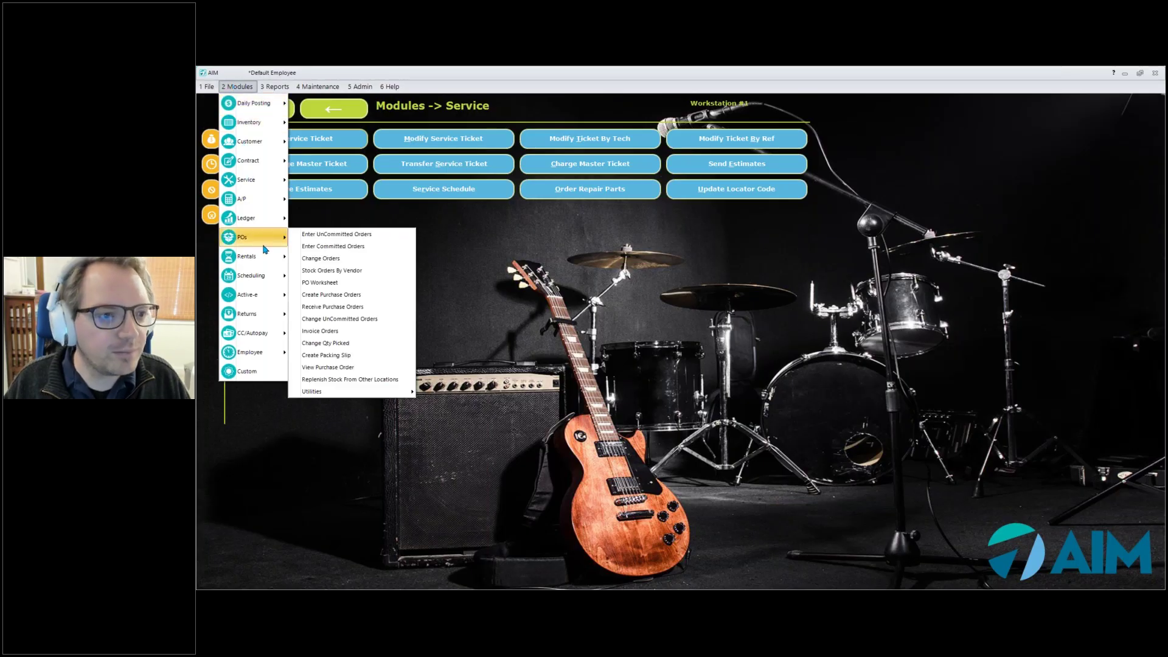
{"action": "mouse_move", "coordinate": [264, 182]}
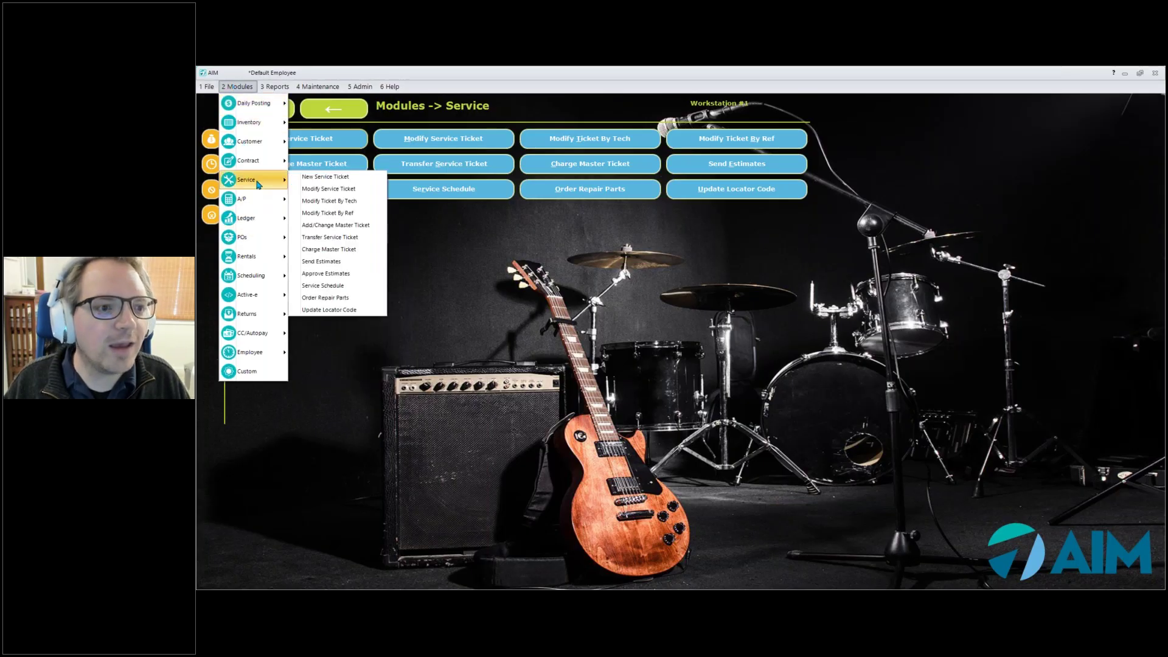
{"action": "left_click", "coordinate": [352, 190]}
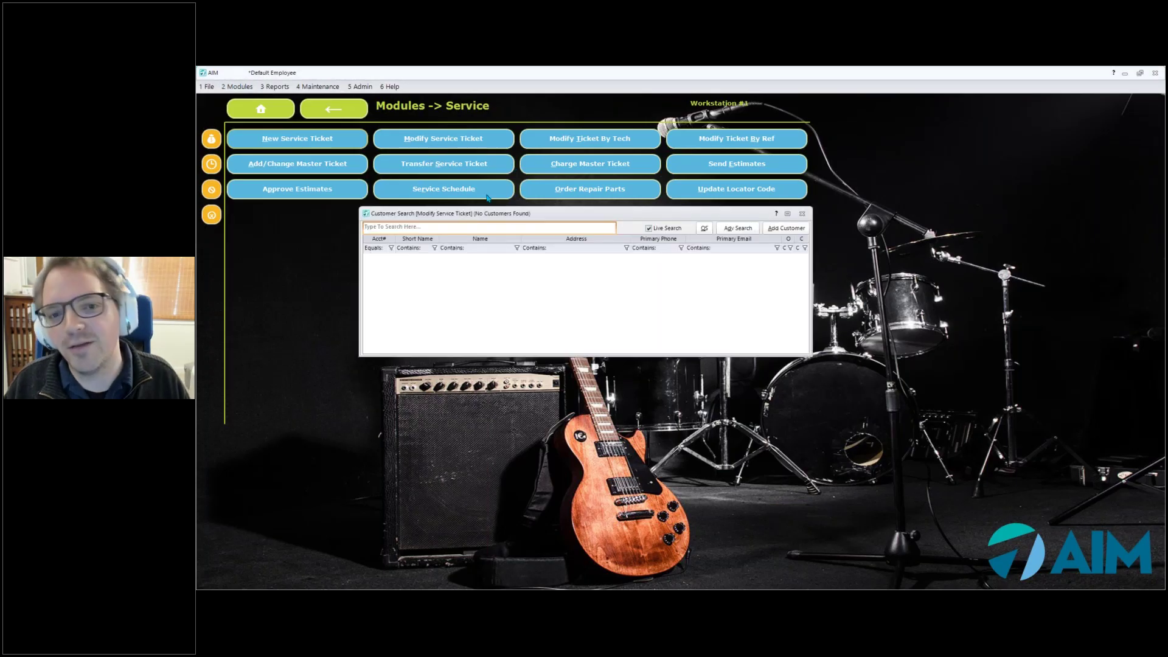
{"action": "type", "text": "mike"}
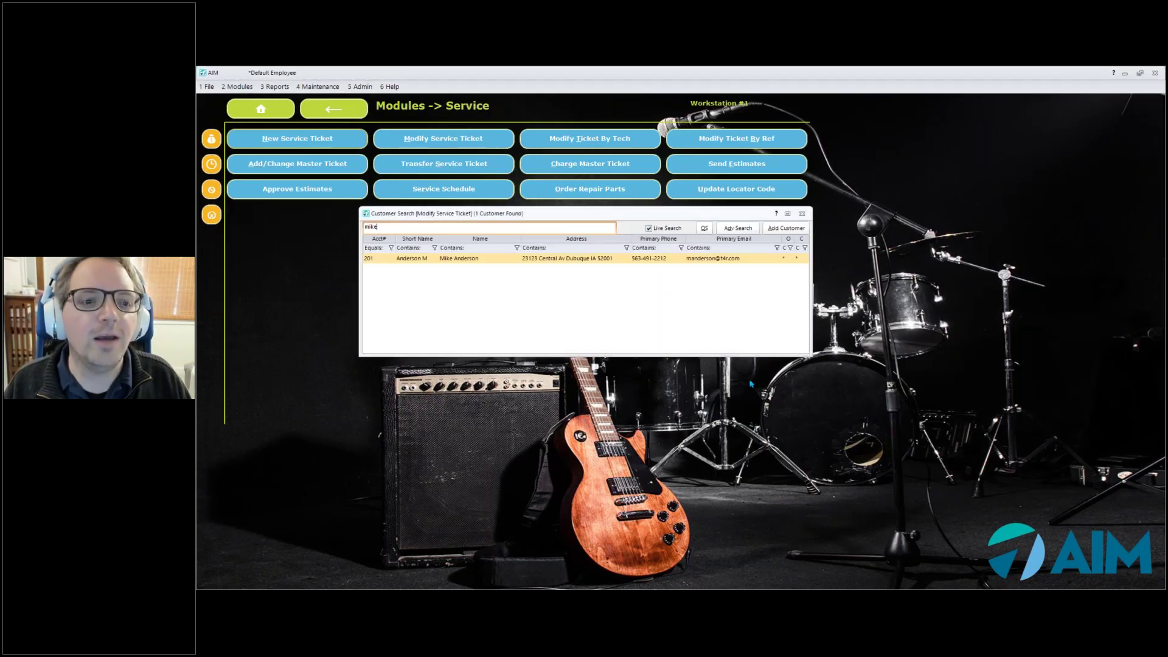
{"action": "key", "text": "Return"}
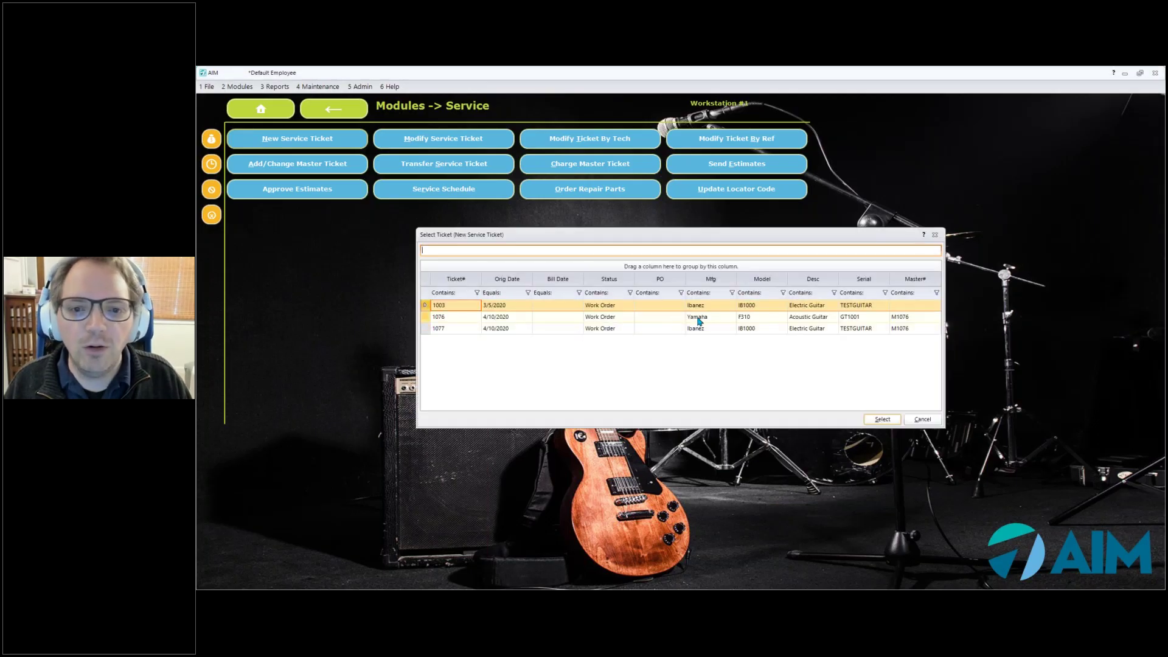
{"action": "left_click", "coordinate": [441, 321]}
{"action": "double_click", "coordinate": [442, 322]}
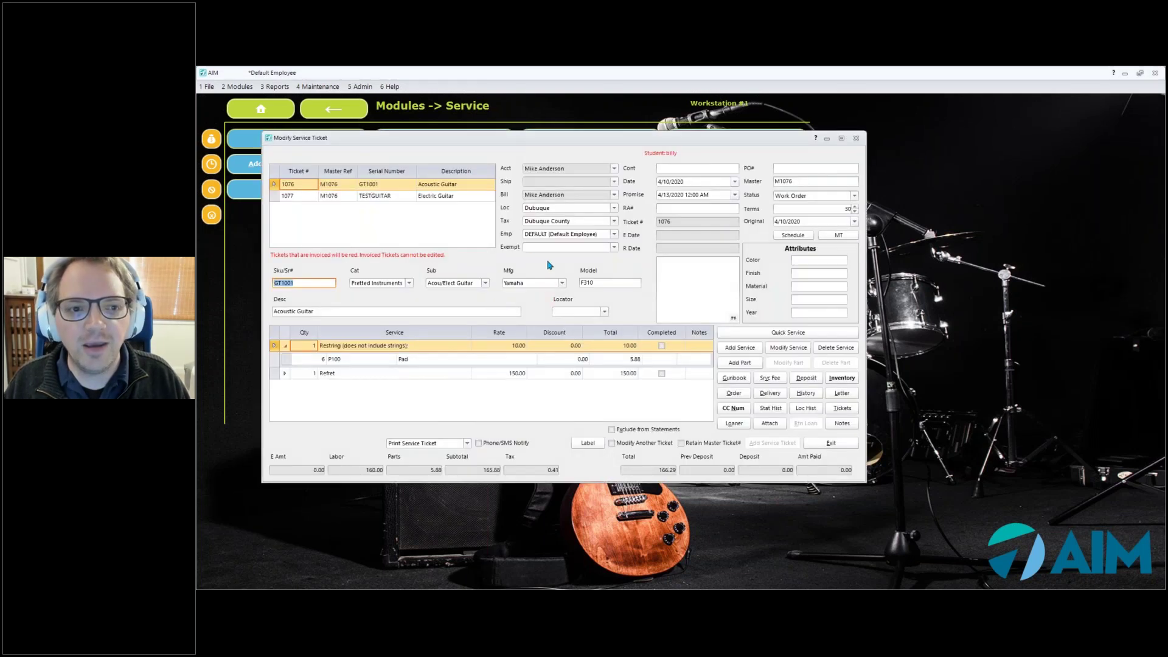
Switch between the electric and acoustic guitar tickets on the same master, and exit ticket modification without changes
{"action": "left_click", "coordinate": [374, 197]}
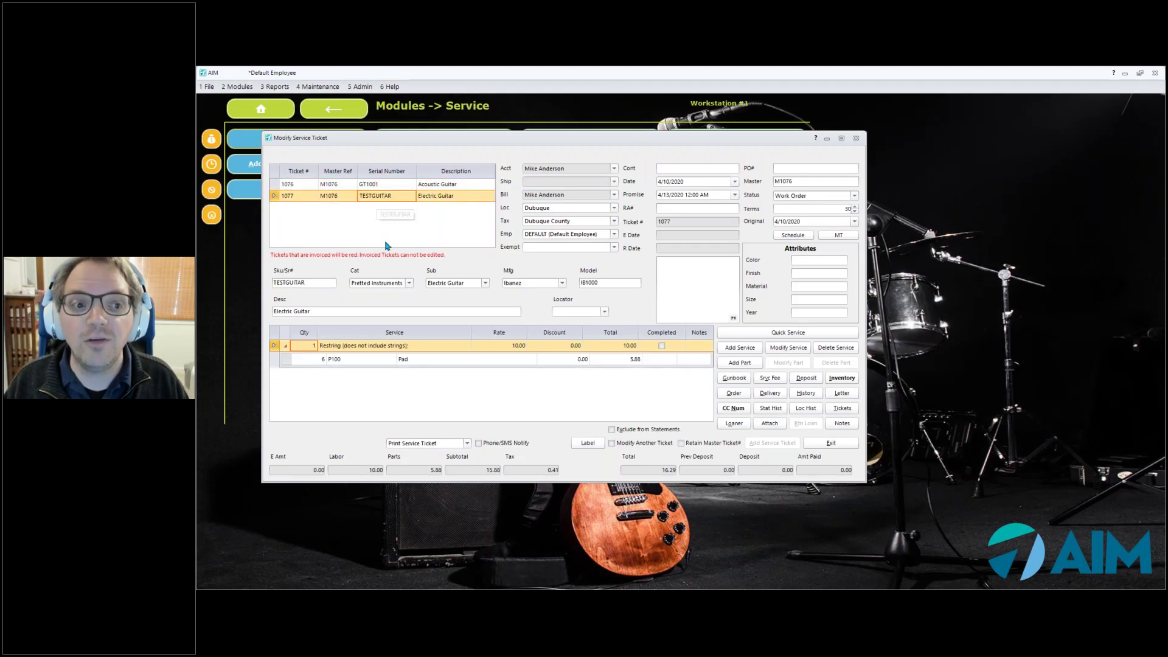
{"action": "left_click", "coordinate": [387, 187]}
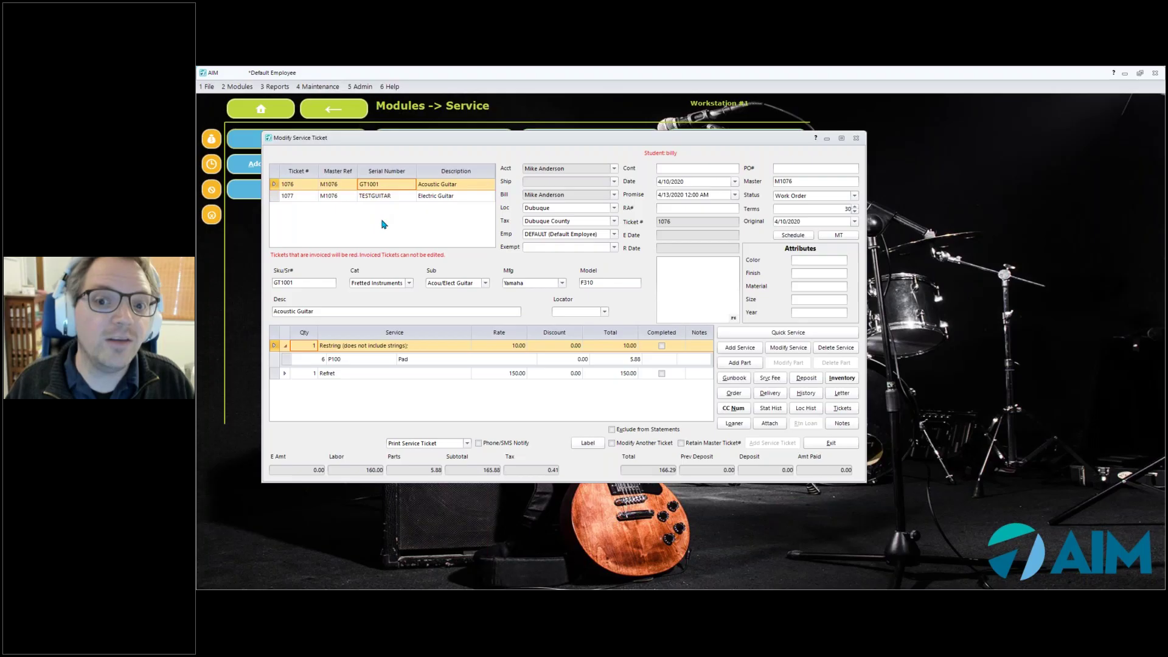
{"action": "left_click", "coordinate": [829, 443]}
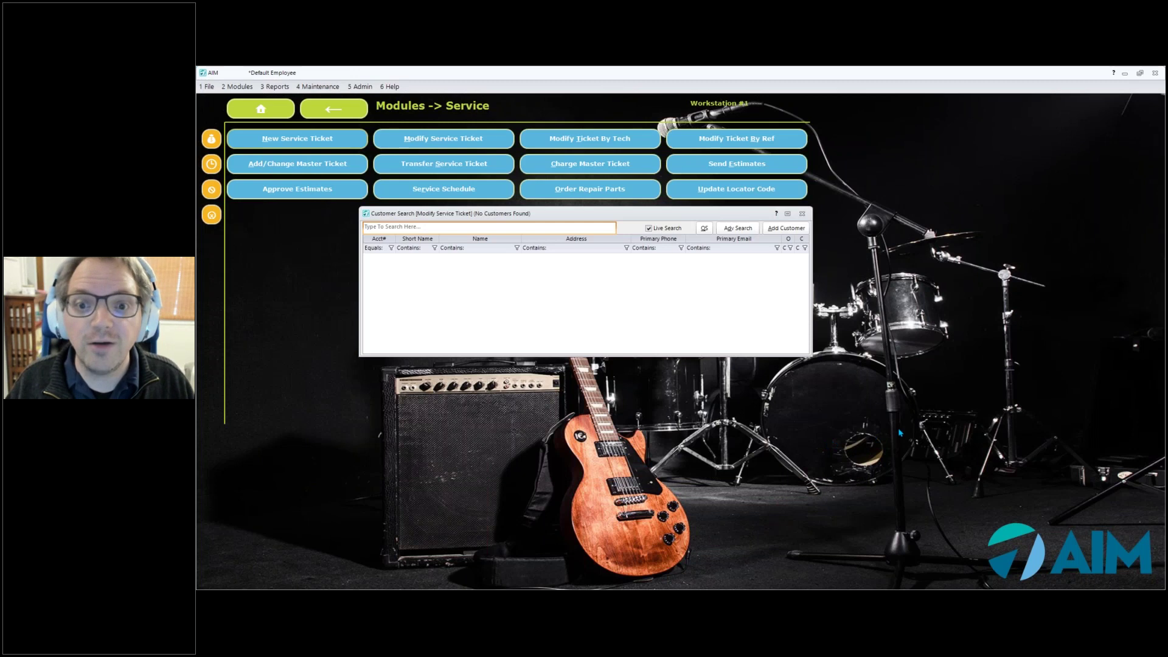
{"action": "left_click", "coordinate": [802, 213]}
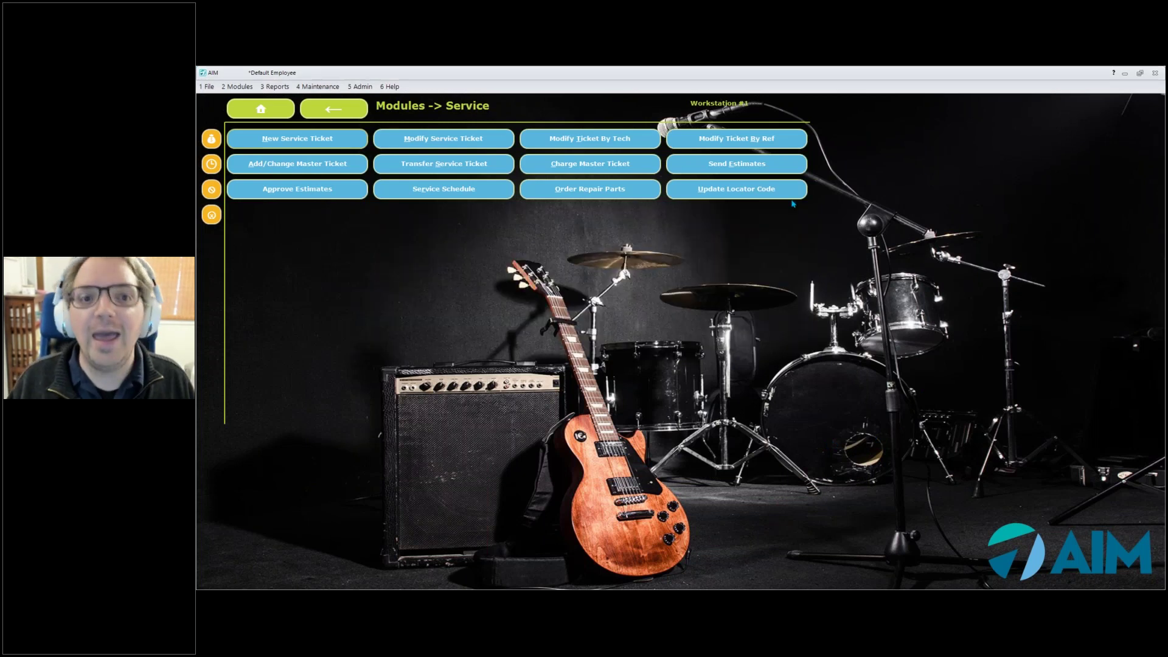
Set up Charge Master Ticket for the two guitars' master ticket number with status Invoice, Print Master Ticket and Print Details enabled
{"action": "left_click", "coordinate": [624, 164]}
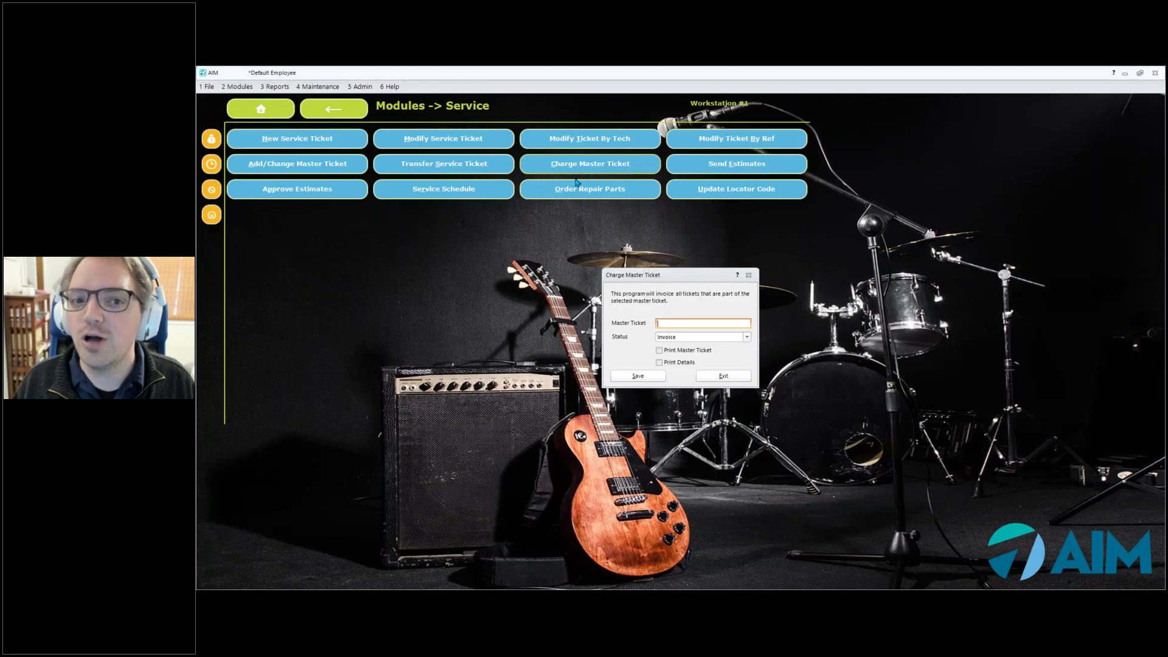
{"action": "type", "text": "m1076"}
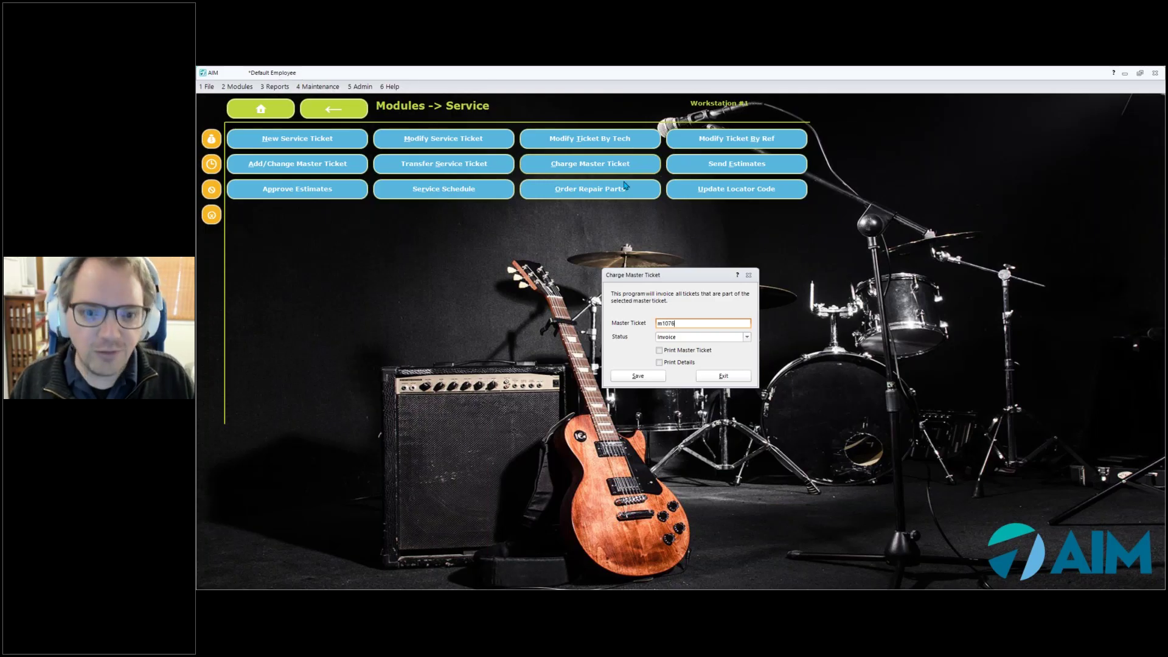
{"action": "key", "text": "Tab"}
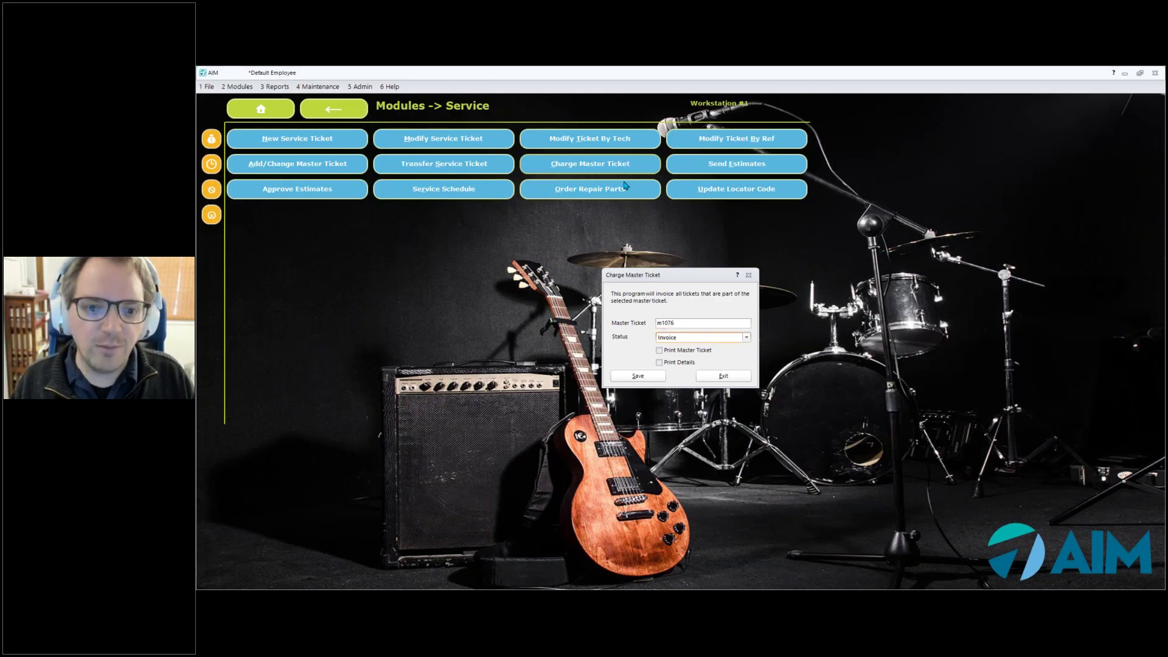
{"action": "left_click", "coordinate": [745, 338]}
{"action": "left_click", "coordinate": [685, 349]}
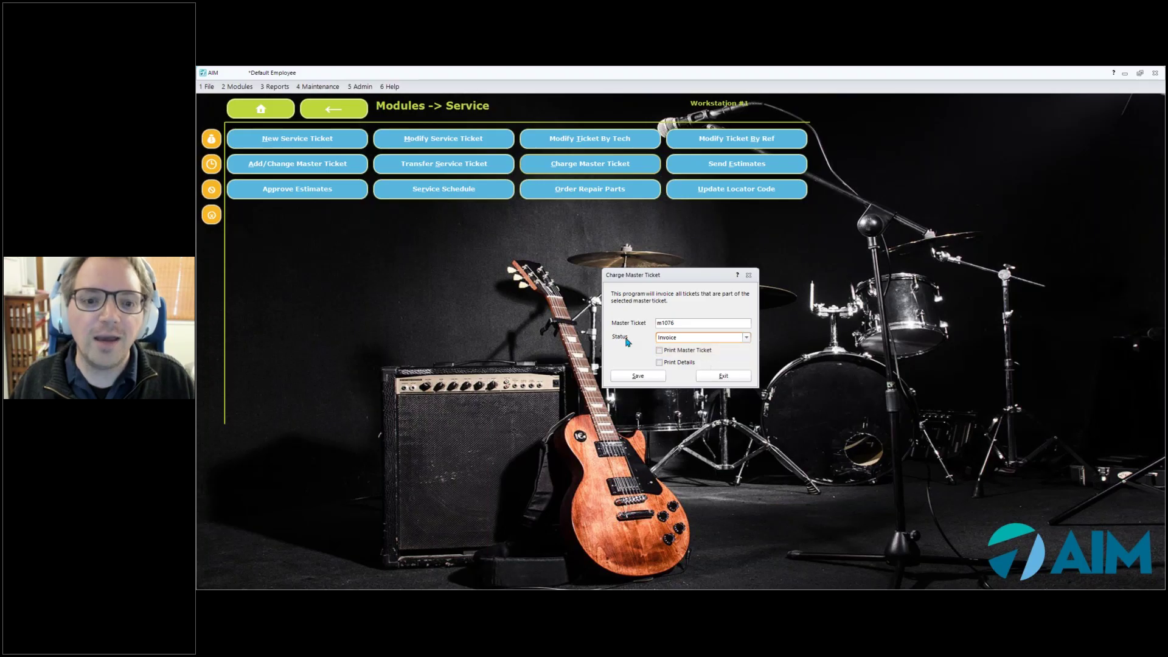
{"action": "left_click", "coordinate": [660, 351]}
{"action": "left_click", "coordinate": [659, 363]}
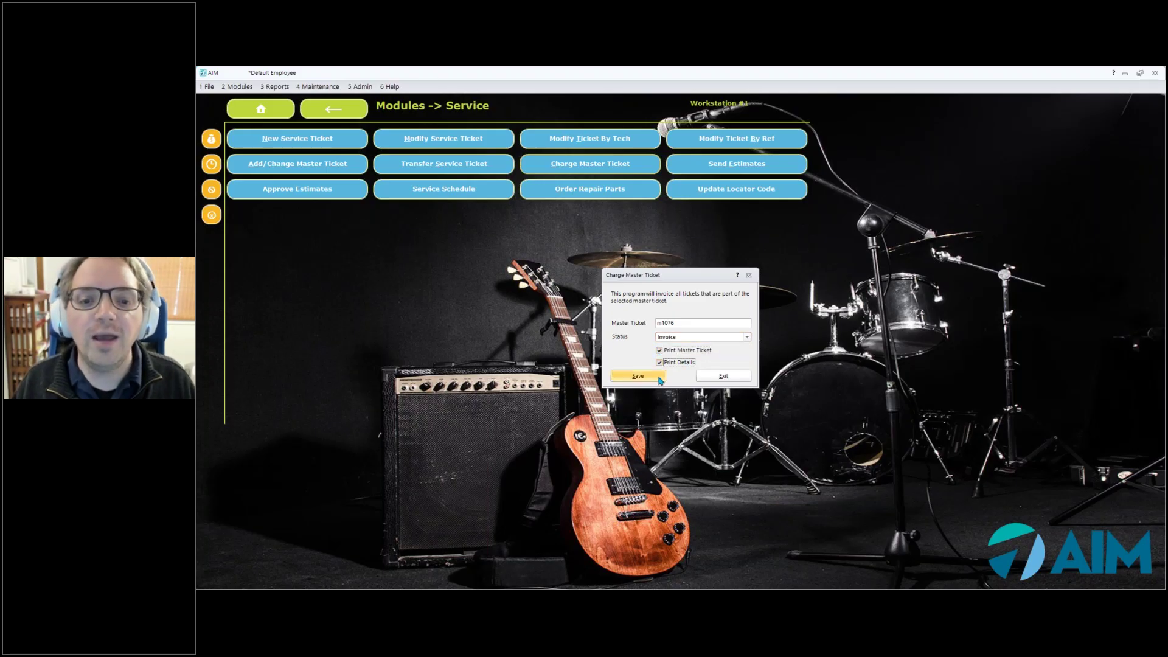
Save the master ticket charge, show the resulting invoice on screen, and review it through its totals
{"action": "left_click", "coordinate": [625, 377]}
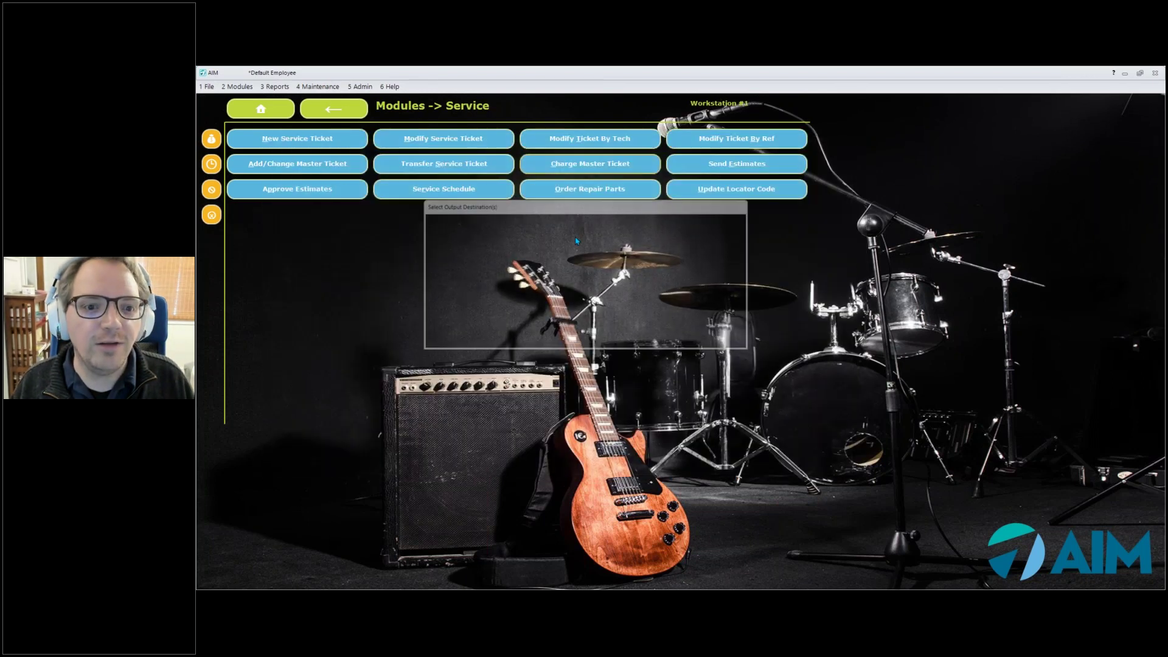
{"action": "left_click", "coordinate": [654, 341]}
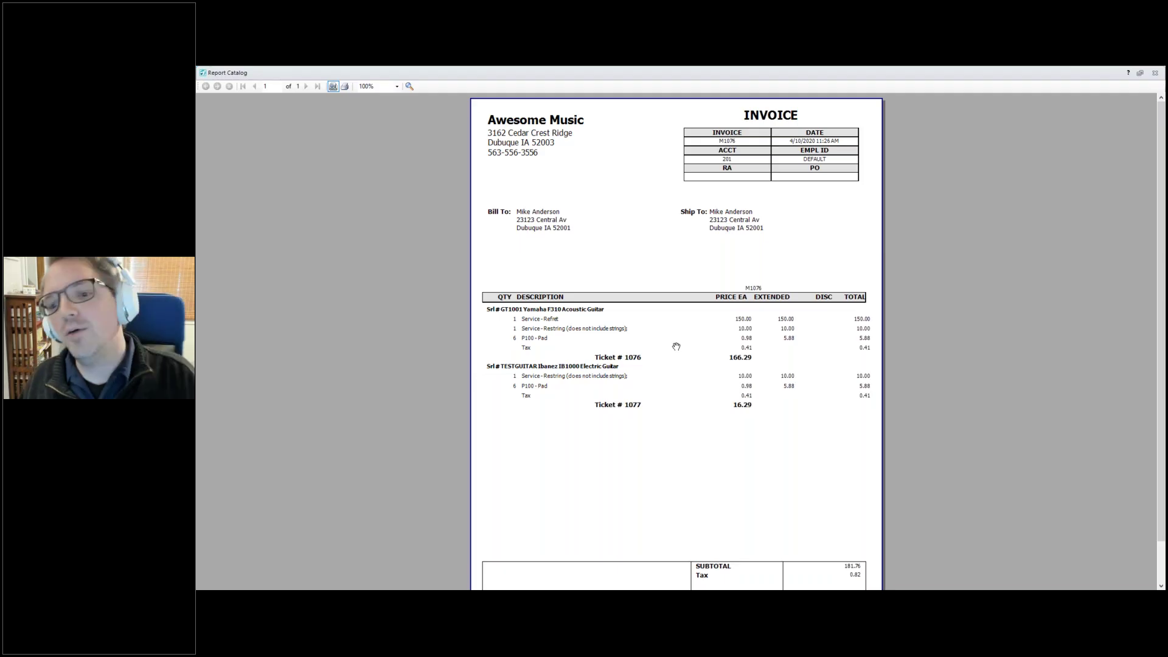
{"action": "scroll", "coordinate": [708, 349], "scroll_direction": "down", "scroll_amount": 3}
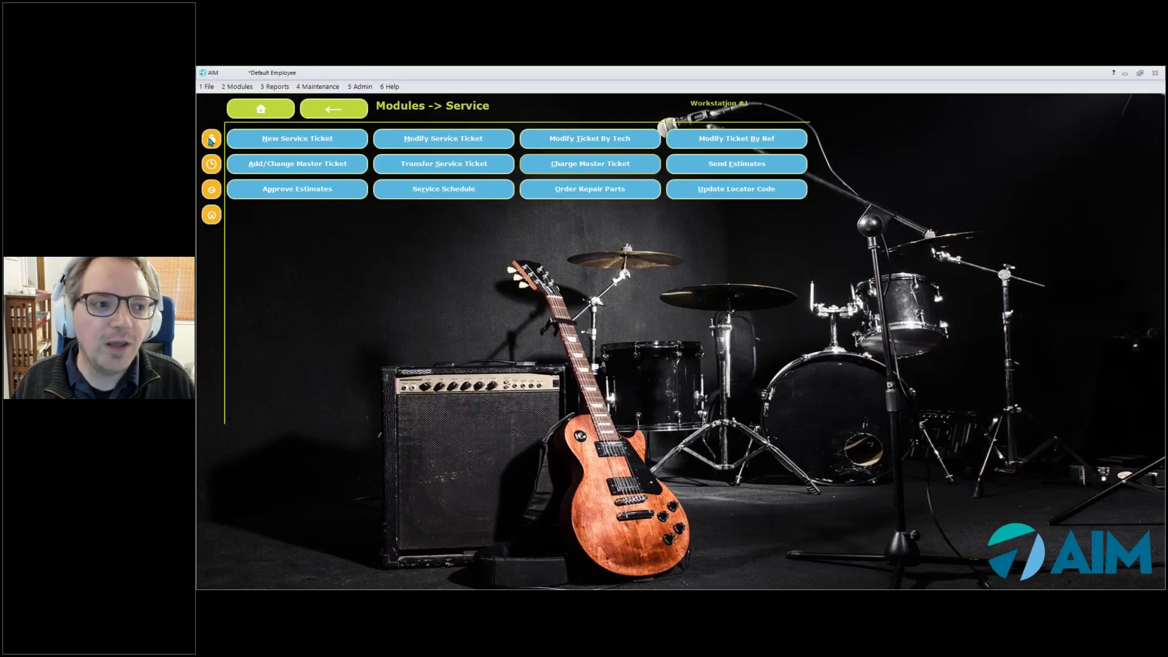
Open Point of Sale and set the Sold To customer by searching for the customer's first name
{"action": "left_click", "coordinate": [211, 140]}
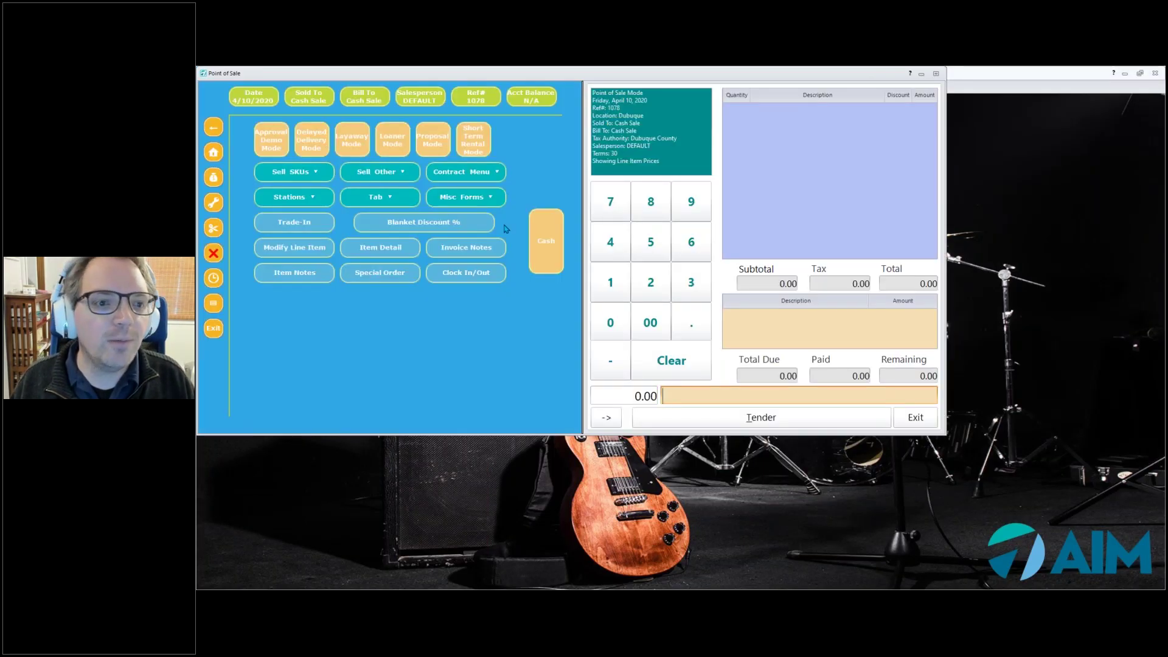
{"action": "left_click", "coordinate": [305, 102]}
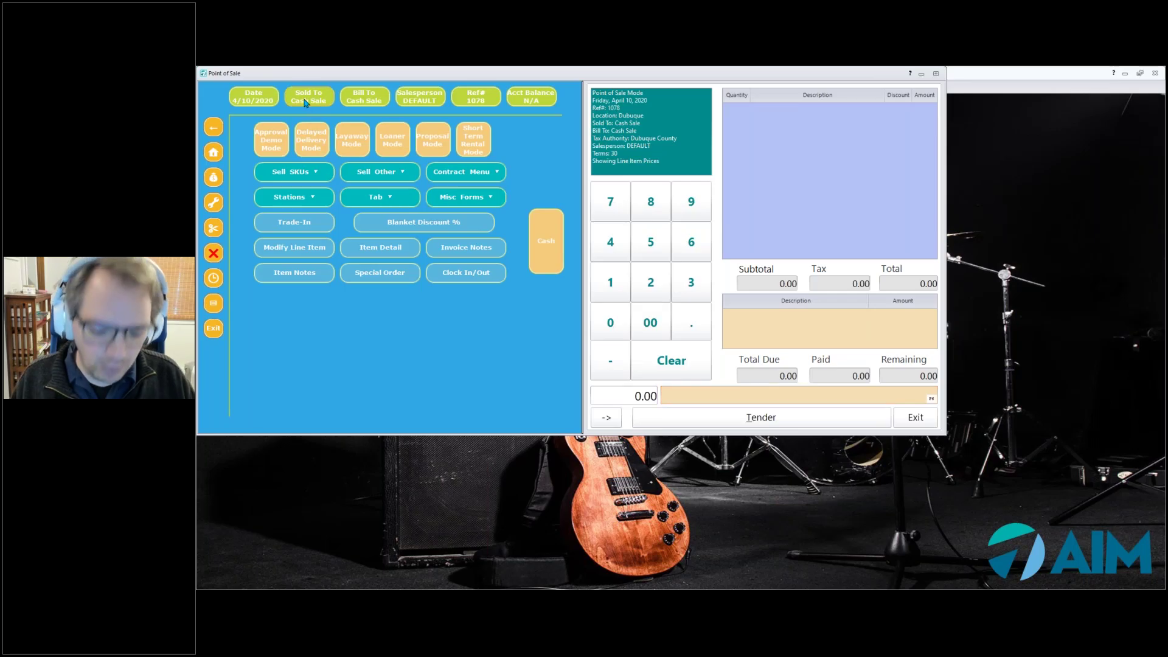
{"action": "type", "text": "mike"}
{"action": "key", "text": "Return"}
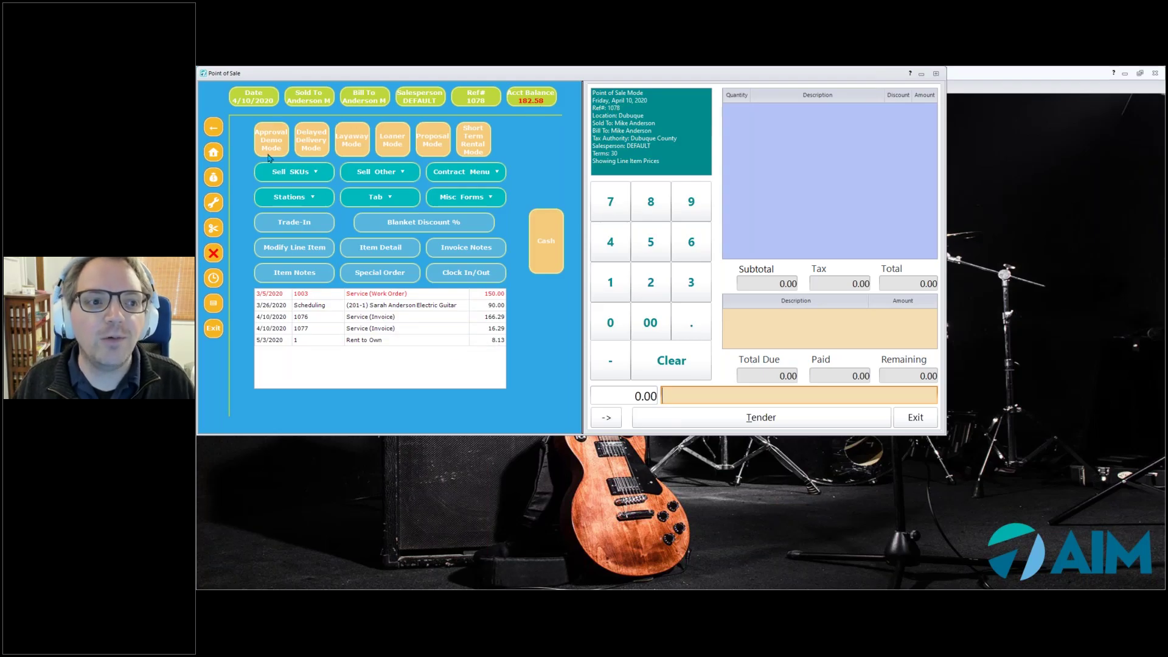
Start an O/A payment for the customer, filter the invoices to Type containing "serv", and select all of them for payment
{"action": "left_click", "coordinate": [443, 202]}
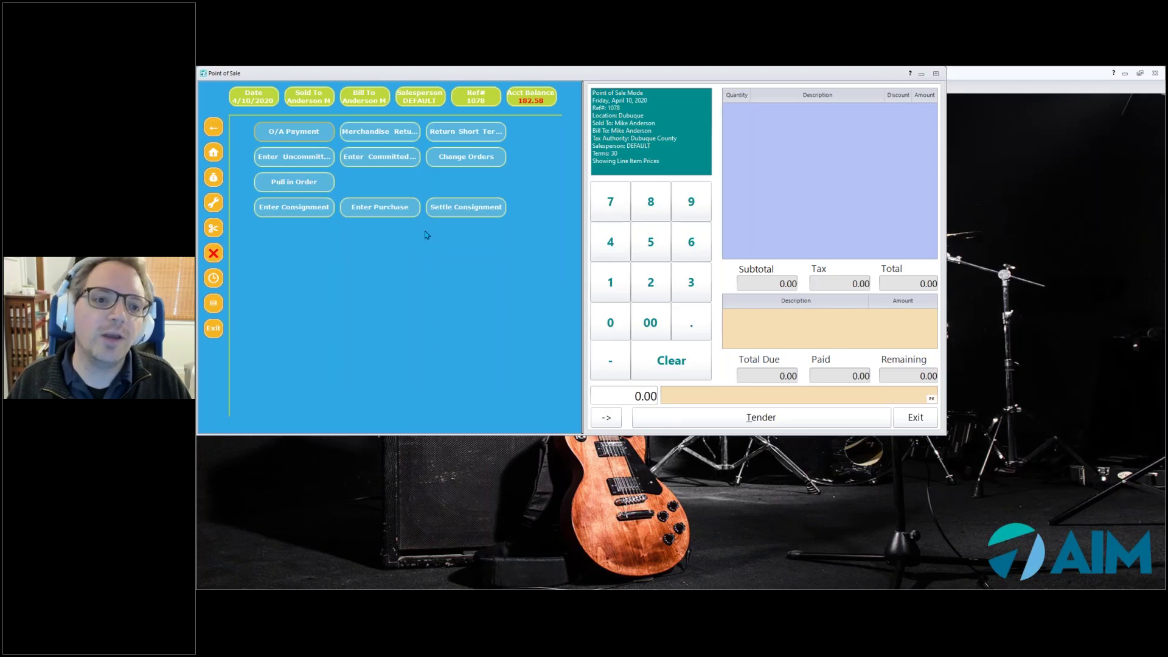
{"action": "left_click", "coordinate": [293, 132]}
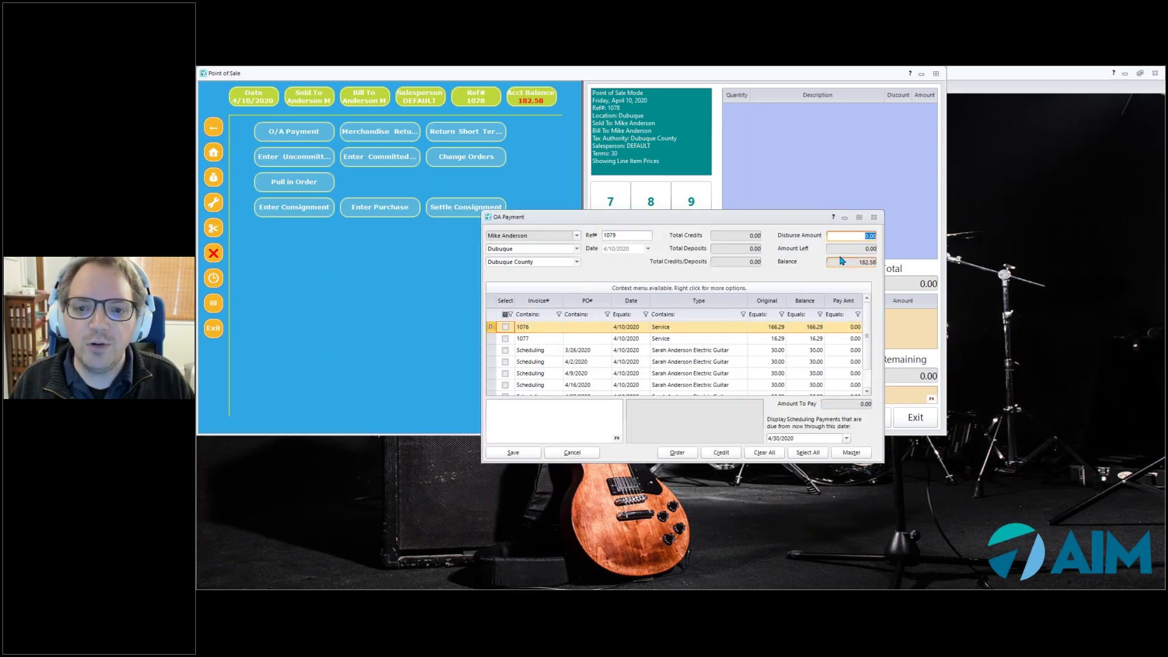
{"action": "left_click", "coordinate": [686, 316]}
{"action": "left_click", "coordinate": [687, 316]}
{"action": "type", "text": "serv"}
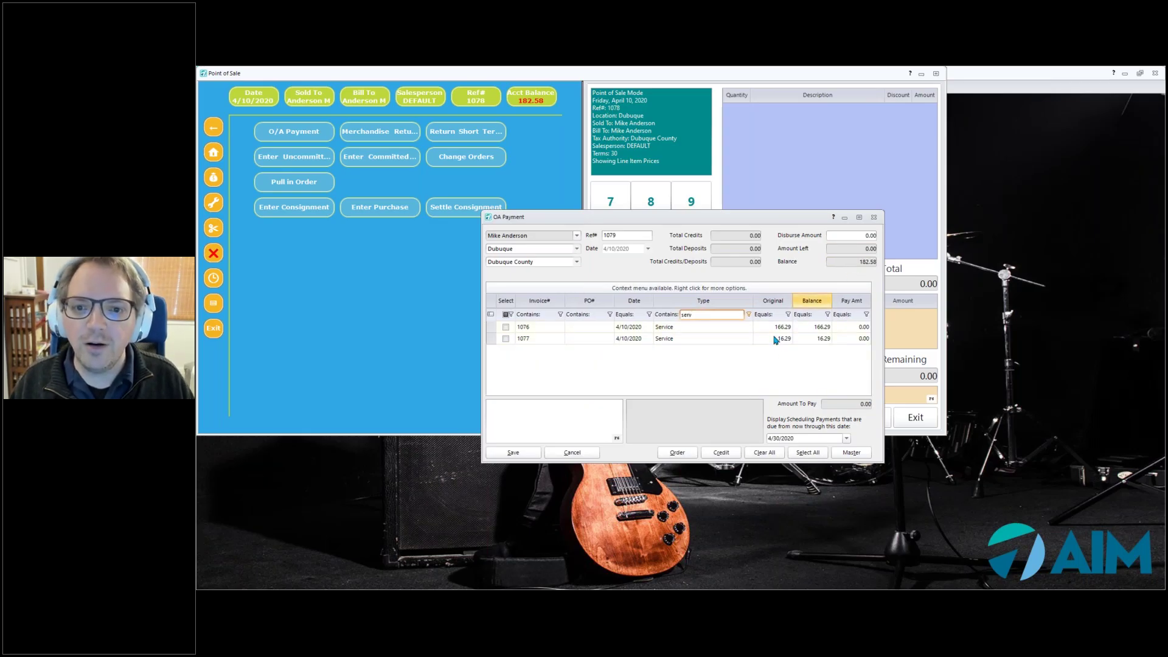
{"action": "left_click", "coordinate": [805, 453]}
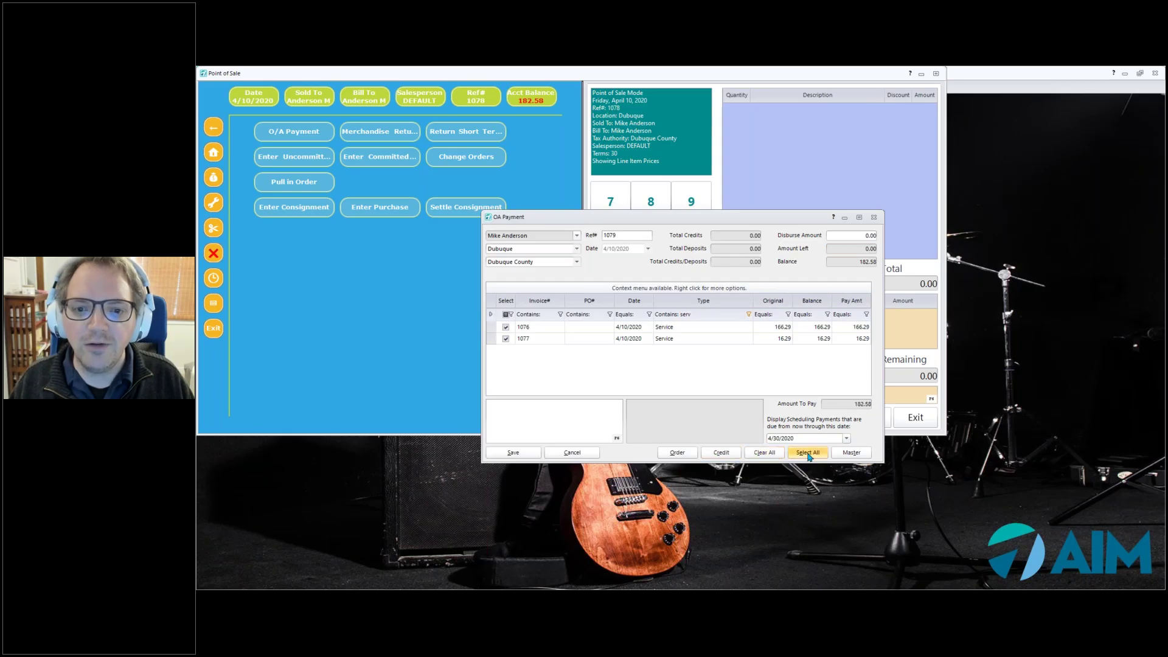
Clear the Type filter and save the O/A payment to the sale
{"action": "left_click", "coordinate": [509, 454]}
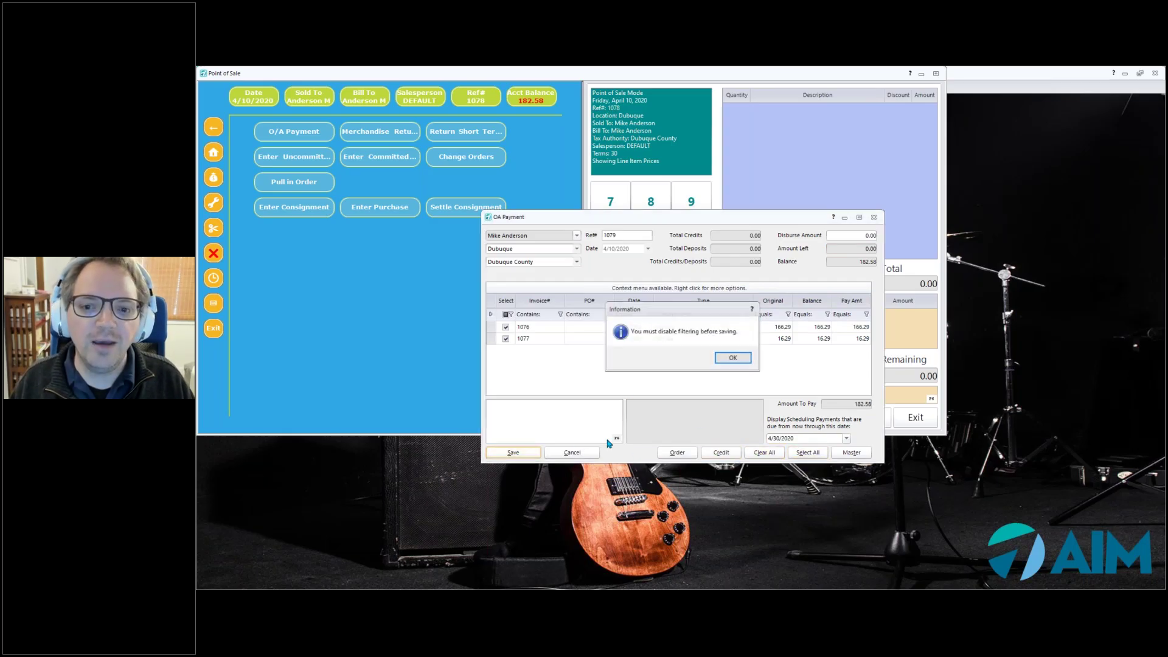
{"action": "left_click", "coordinate": [726, 358]}
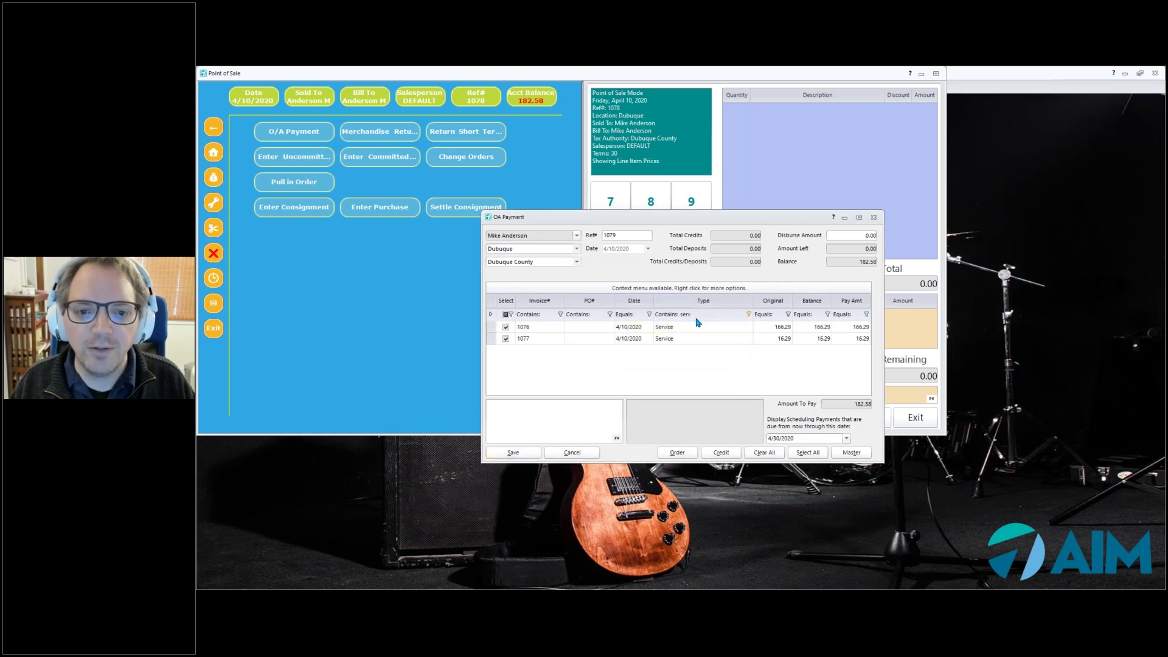
{"action": "left_click", "coordinate": [696, 314]}
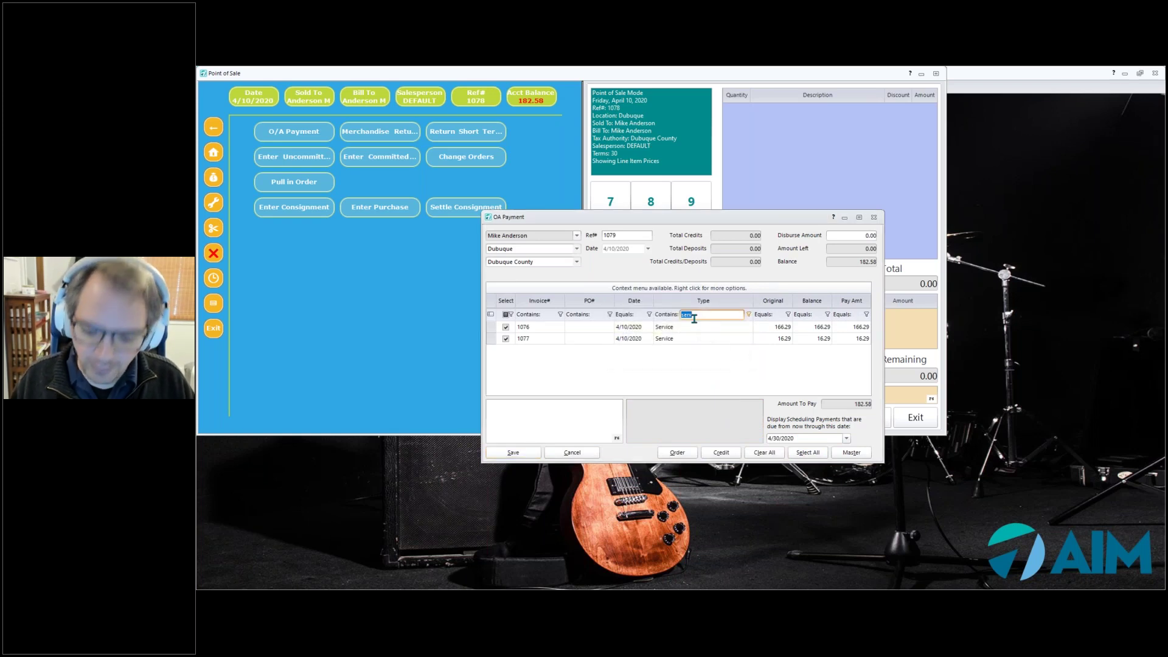
{"action": "key", "text": "BackSpace"}
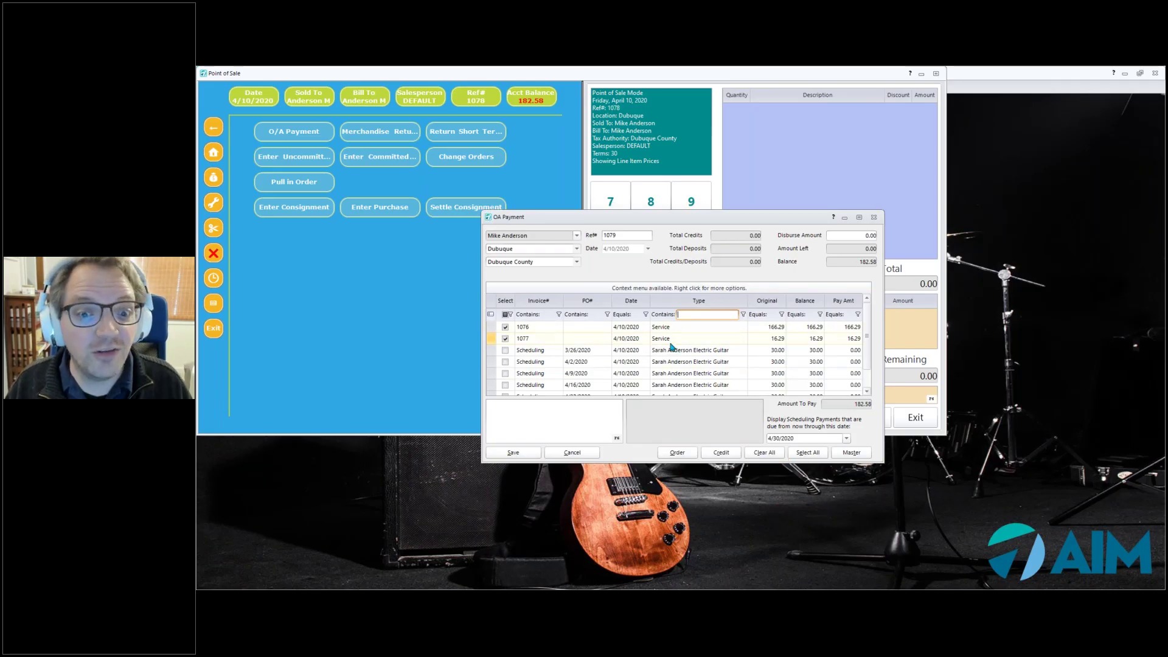
{"action": "left_click", "coordinate": [518, 454]}
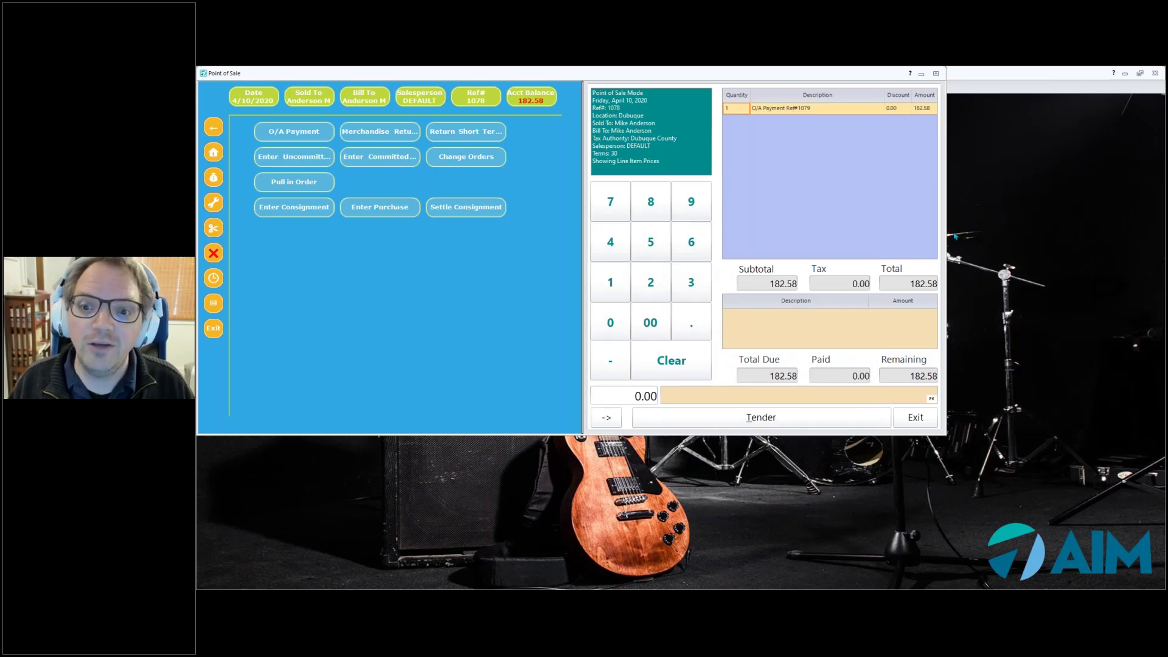
Exit Point of Sale, discarding the O/A payment transaction in progress
{"action": "left_click", "coordinate": [755, 422]}
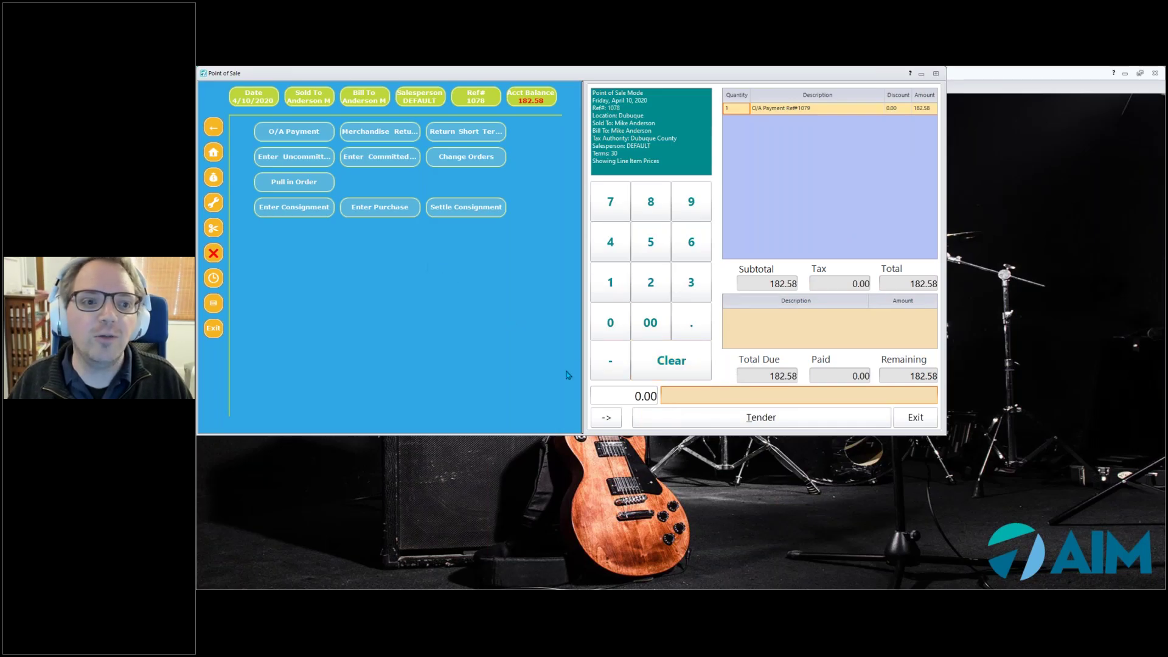
{"action": "left_click", "coordinate": [704, 425]}
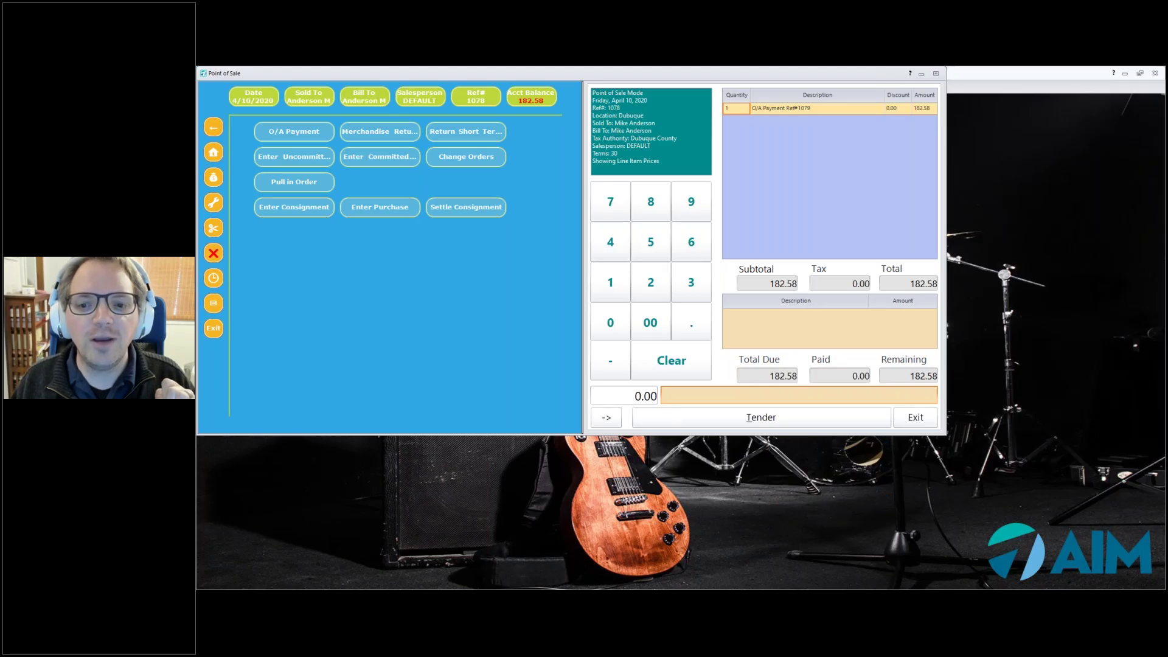
{"action": "left_click", "coordinate": [915, 423]}
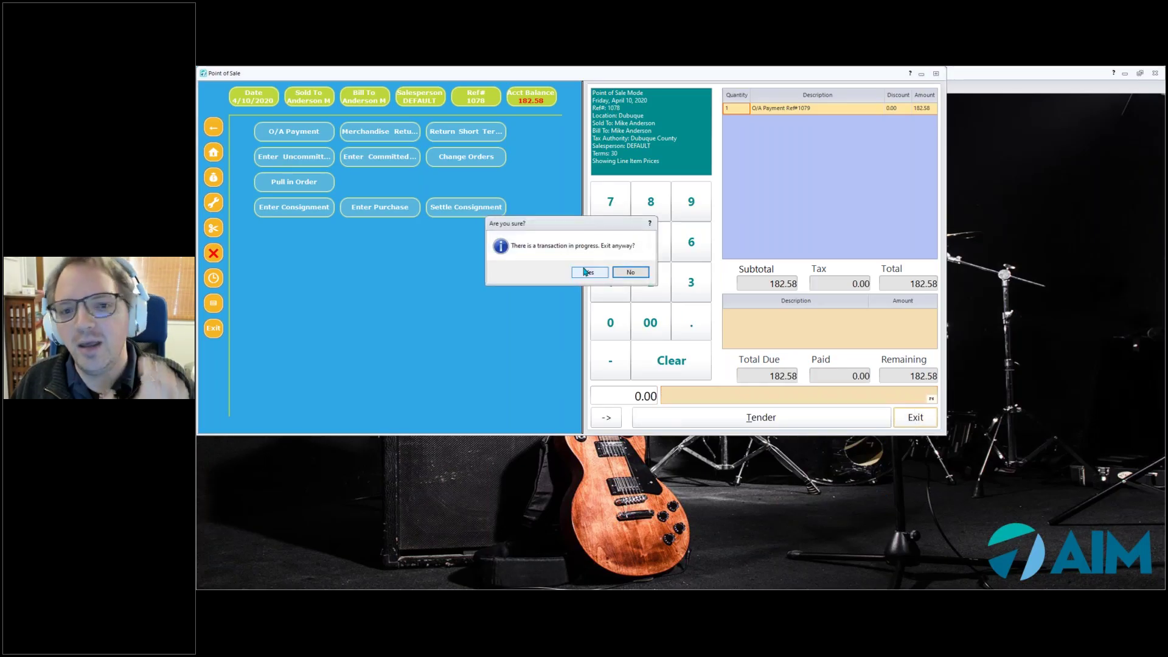
{"action": "left_click", "coordinate": [589, 276]}
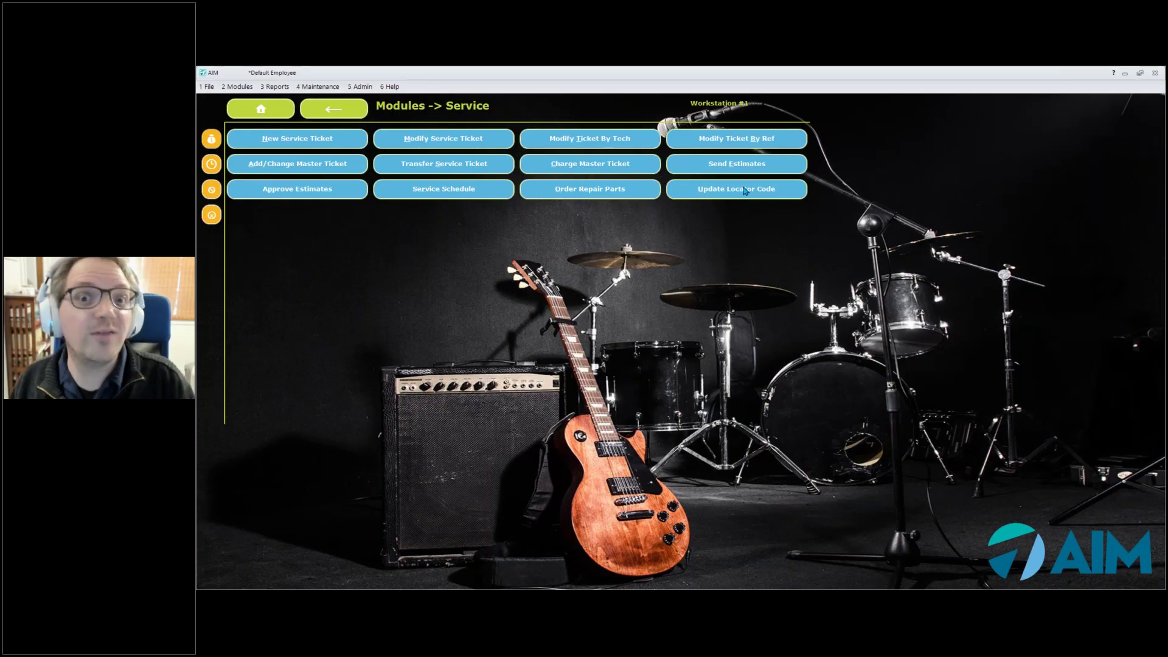
{"action": "left_click", "coordinate": [237, 87]}
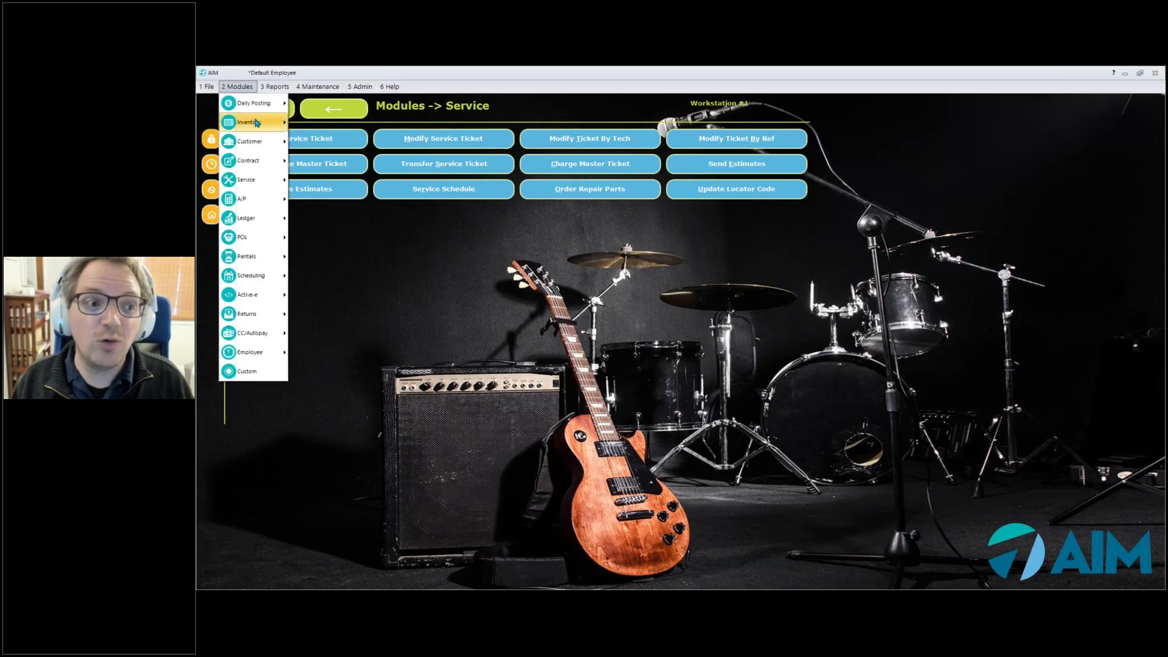
{"action": "mouse_move", "coordinate": [263, 141]}
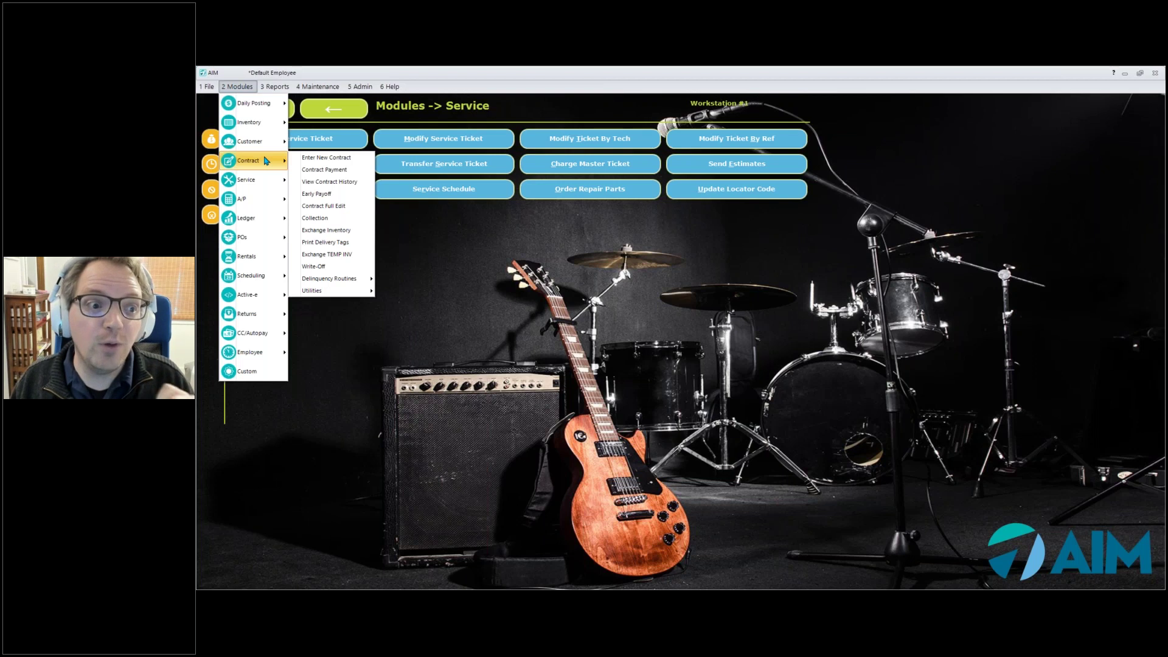
{"action": "mouse_move", "coordinate": [261, 180]}
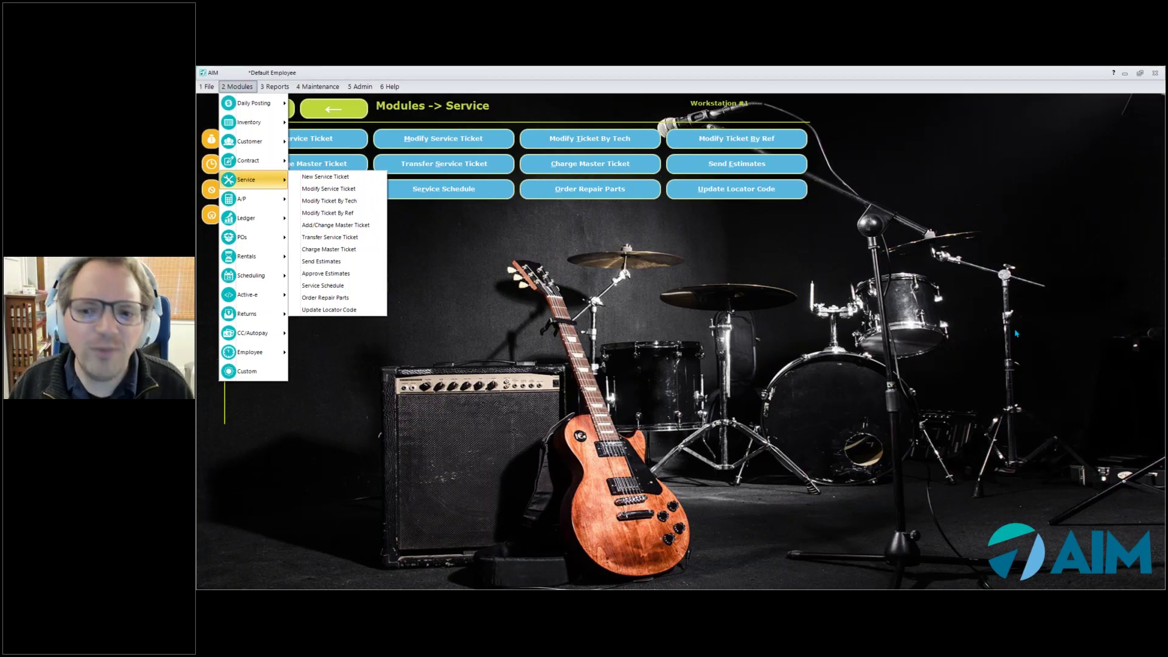
{"action": "left_click", "coordinate": [1001, 374]}
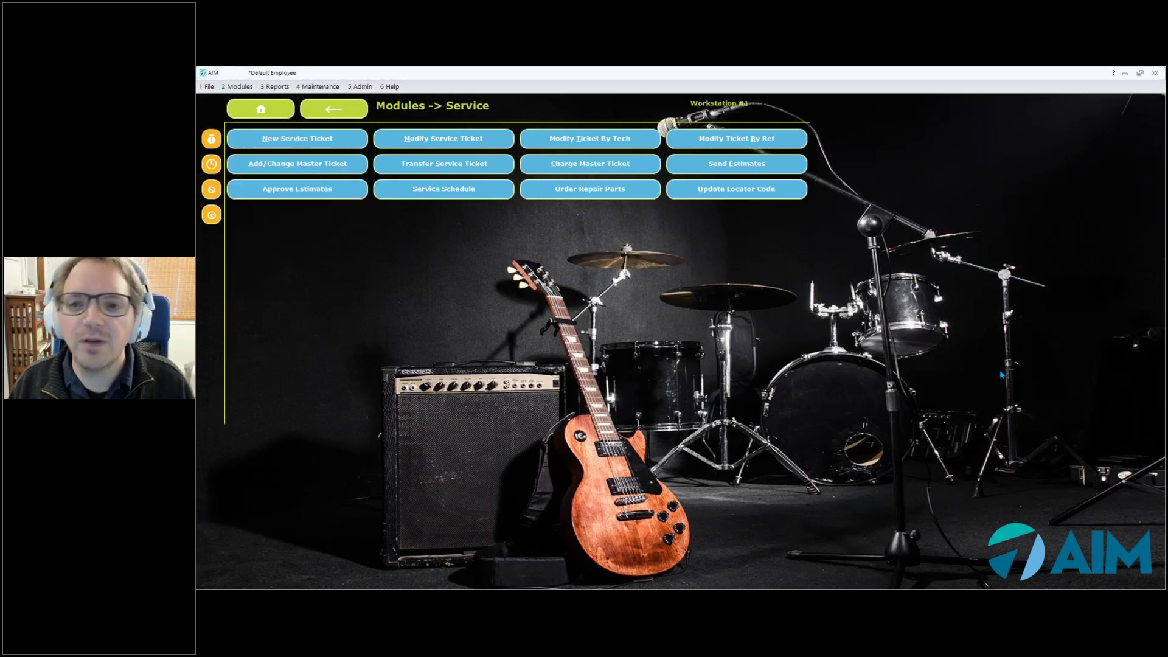
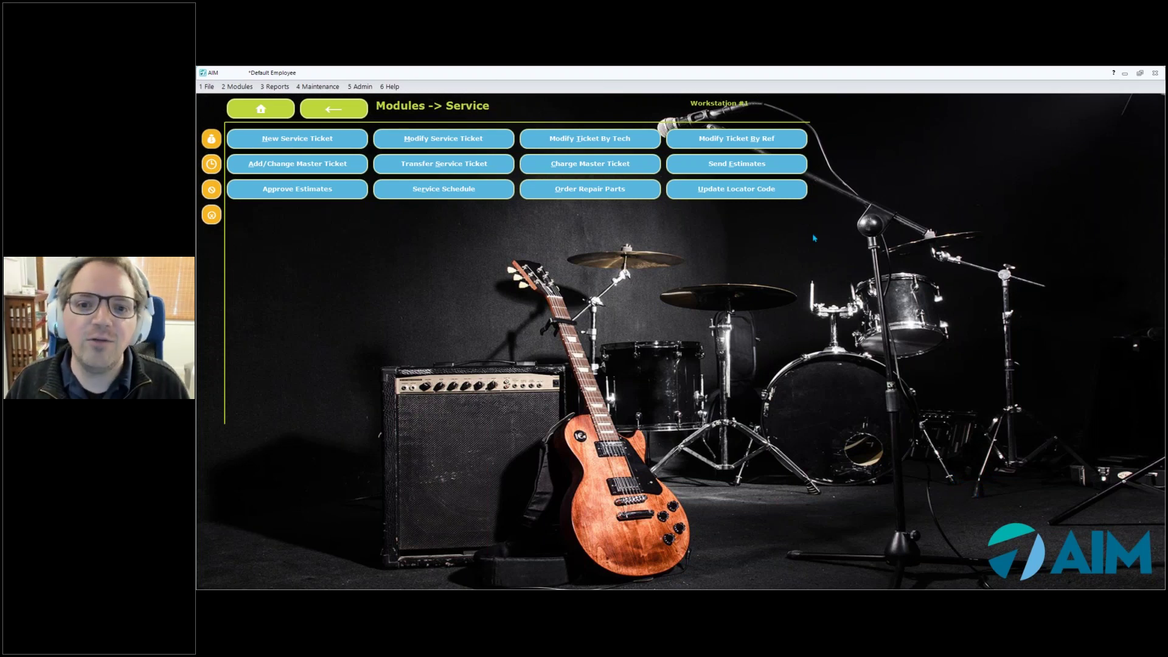
Open the Service Status Codes maintenance and select the Work Order status
{"action": "left_click", "coordinate": [313, 87]}
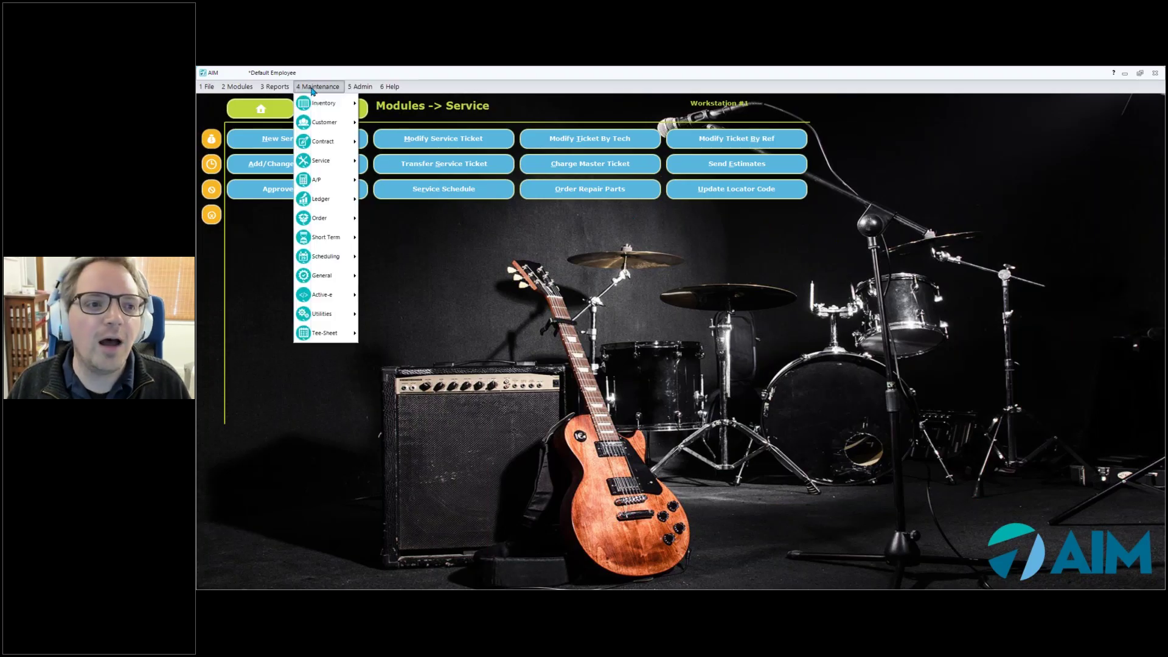
{"action": "left_click", "coordinate": [437, 87]}
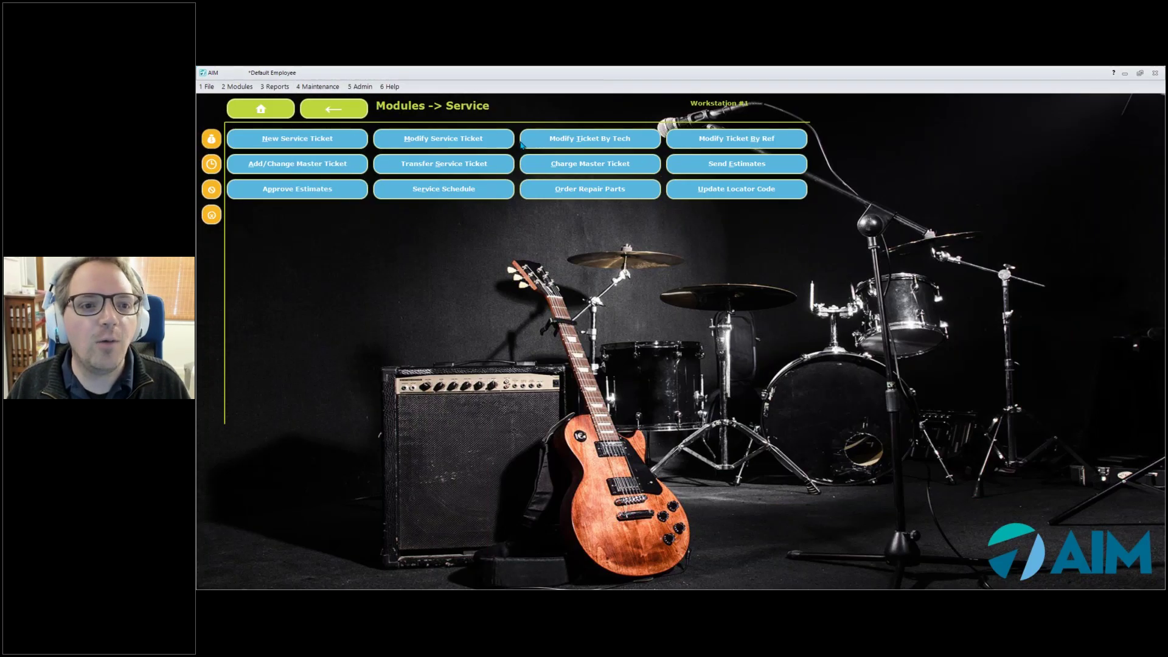
{"action": "left_click", "coordinate": [250, 114]}
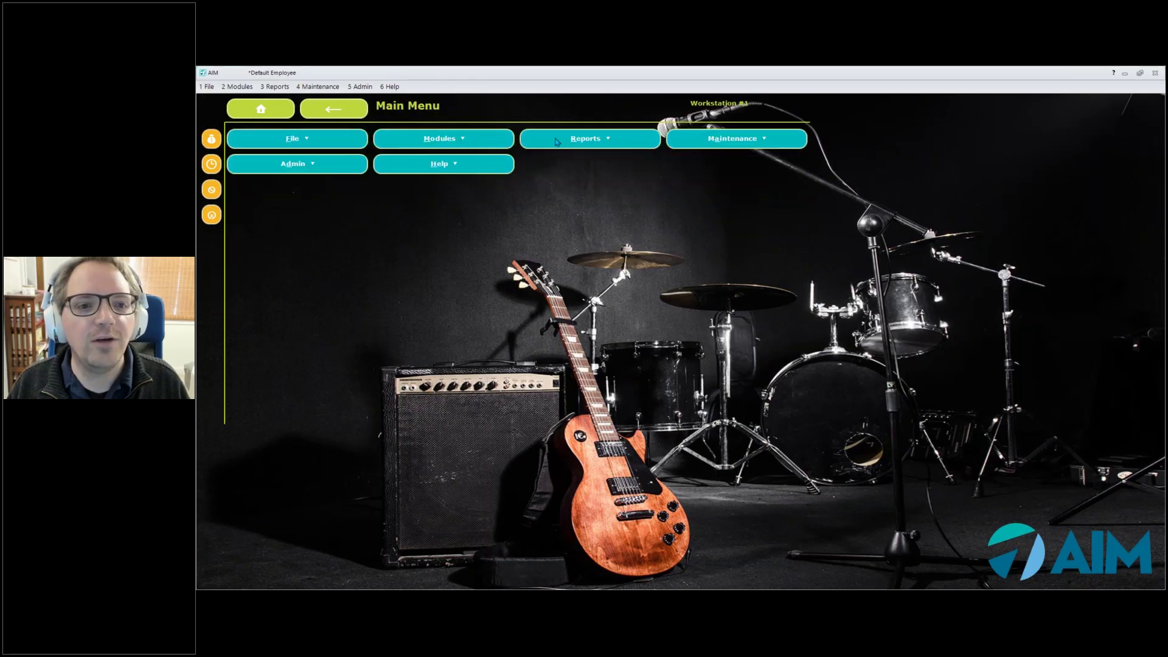
{"action": "left_click", "coordinate": [742, 143]}
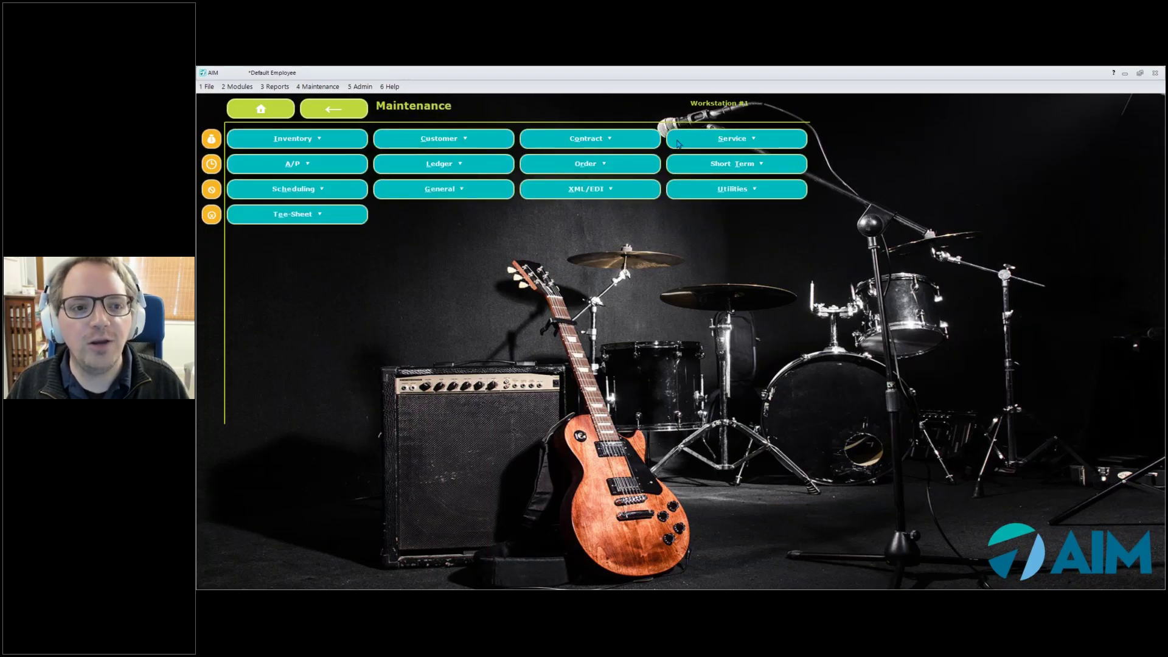
{"action": "left_click", "coordinate": [745, 145]}
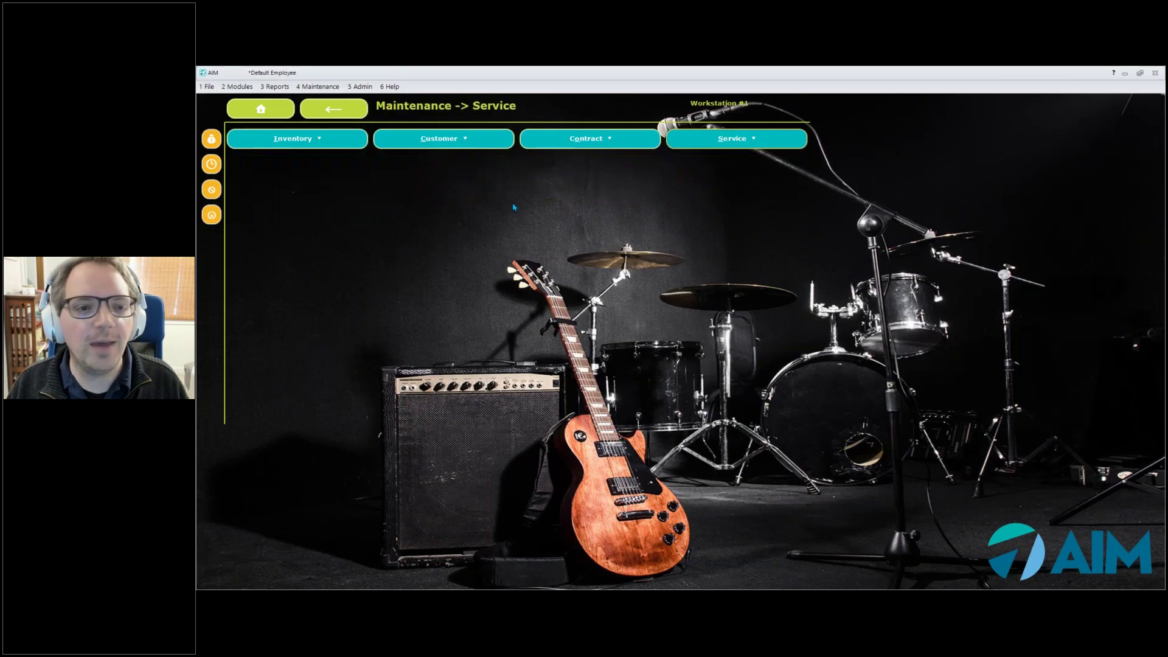
{"action": "left_click", "coordinate": [455, 141]}
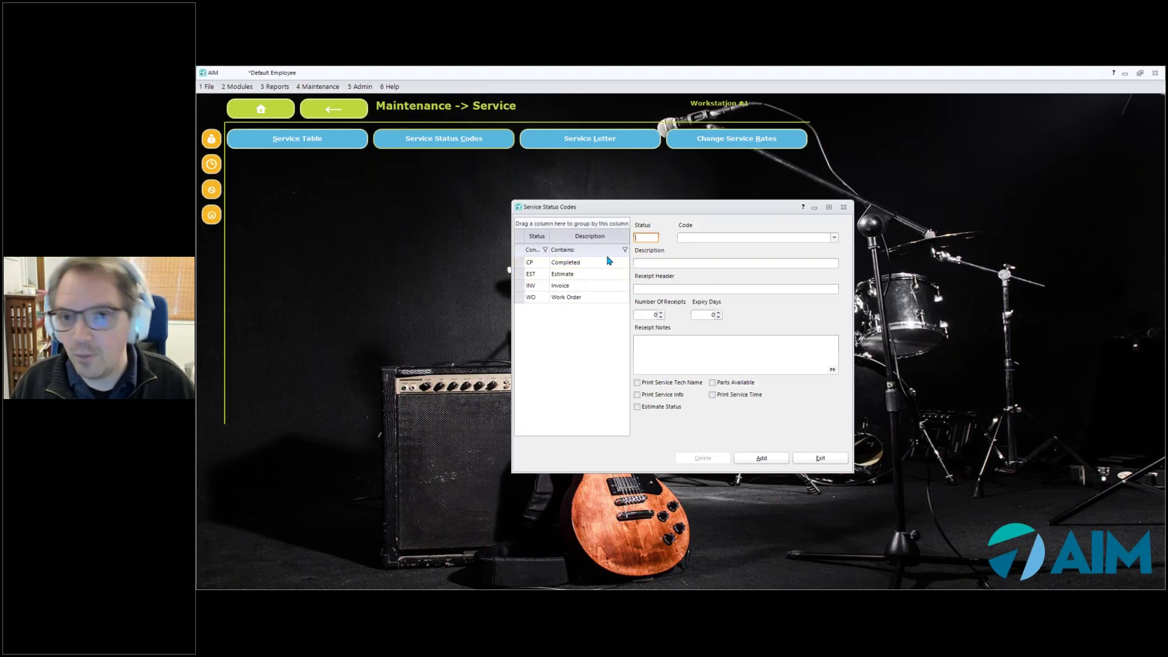
{"action": "left_click", "coordinate": [585, 297]}
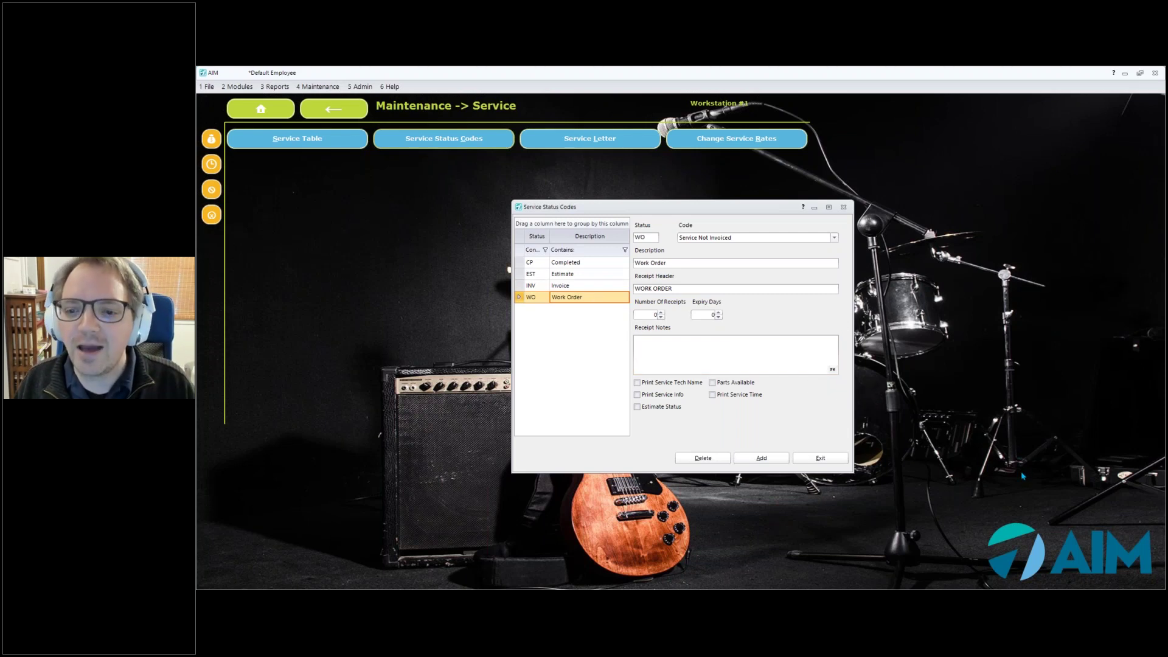
Enter the Work Order status's receipt notes as an X signature line followed by "I hereby authorize awesome music to do whatever they need to do", and save
{"action": "left_click", "coordinate": [668, 348]}
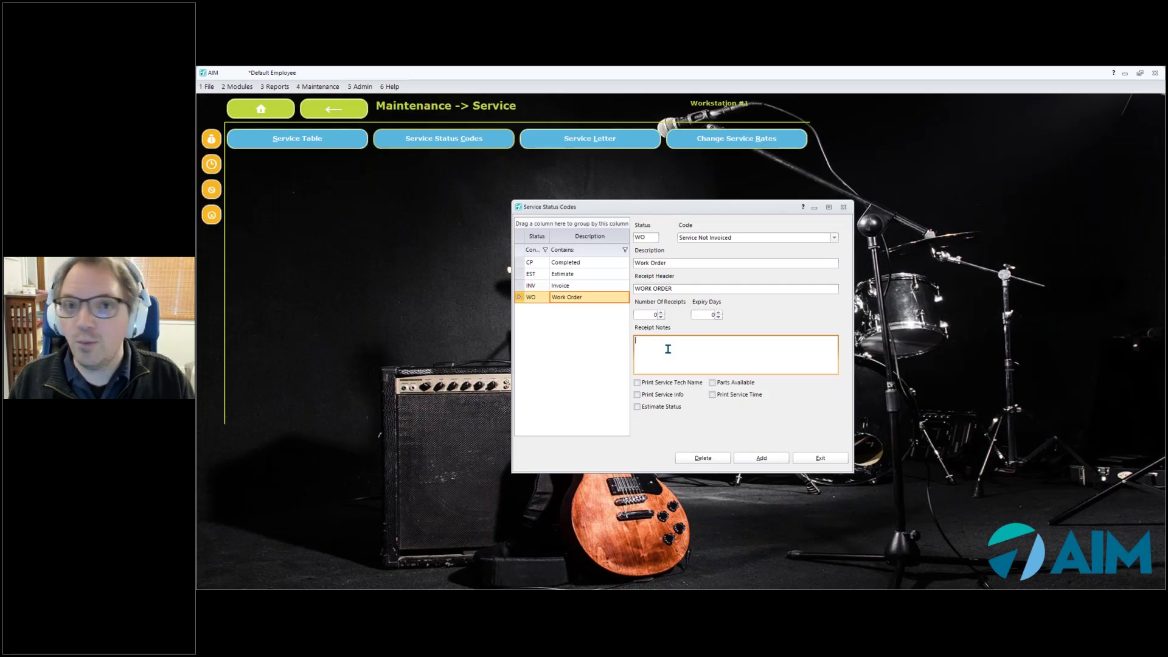
{"action": "left_click", "coordinate": [668, 349]}
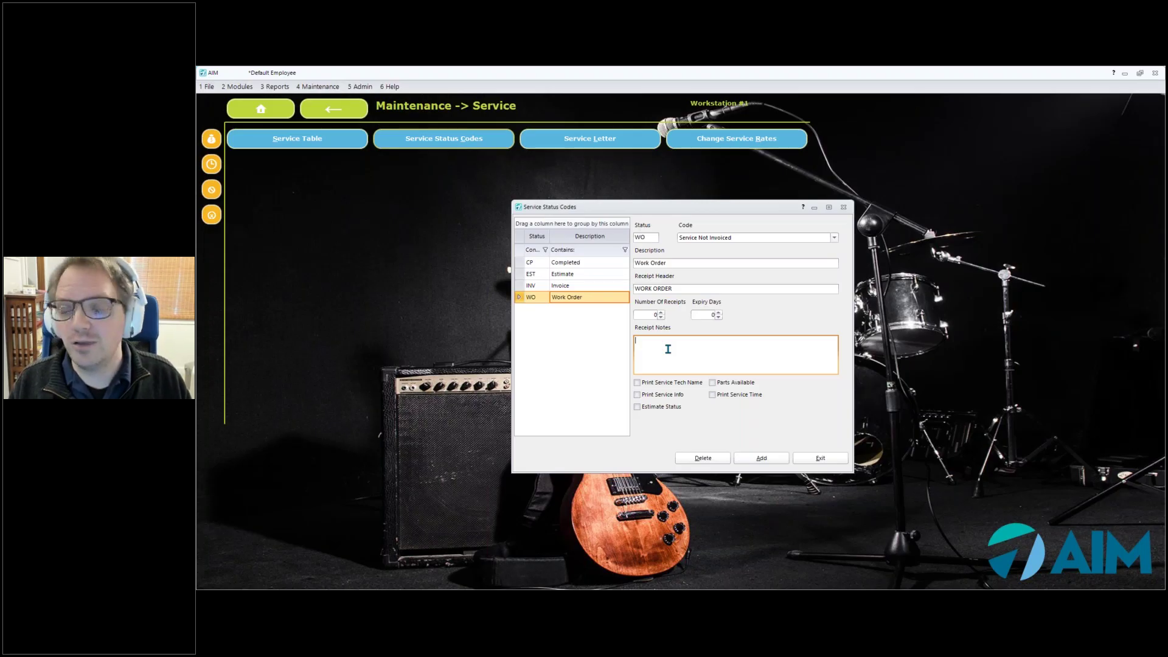
{"action": "type", "text": "X____________________"}
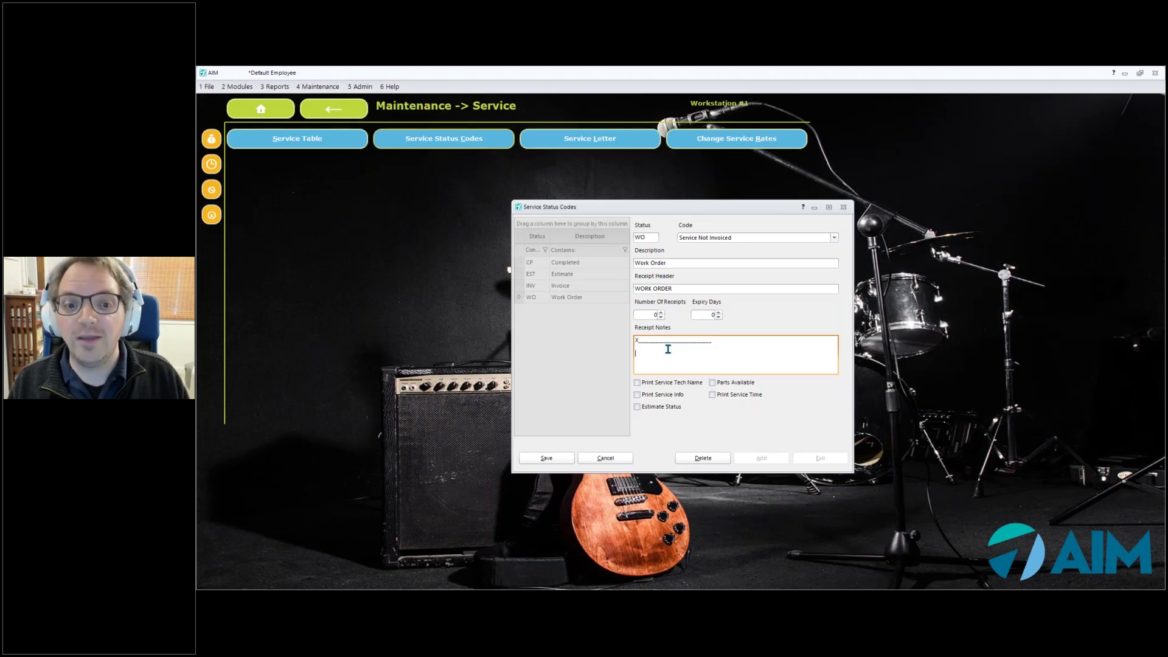
{"action": "type", "text": "I hereby aut"}
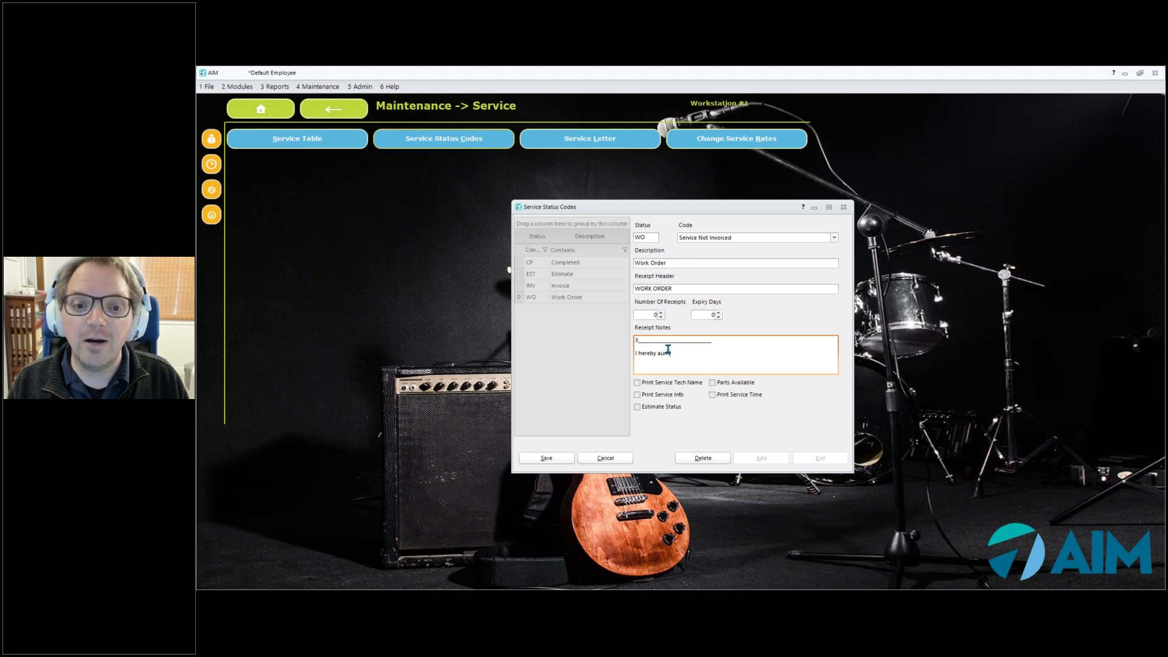
{"action": "type", "text": "horize we"}
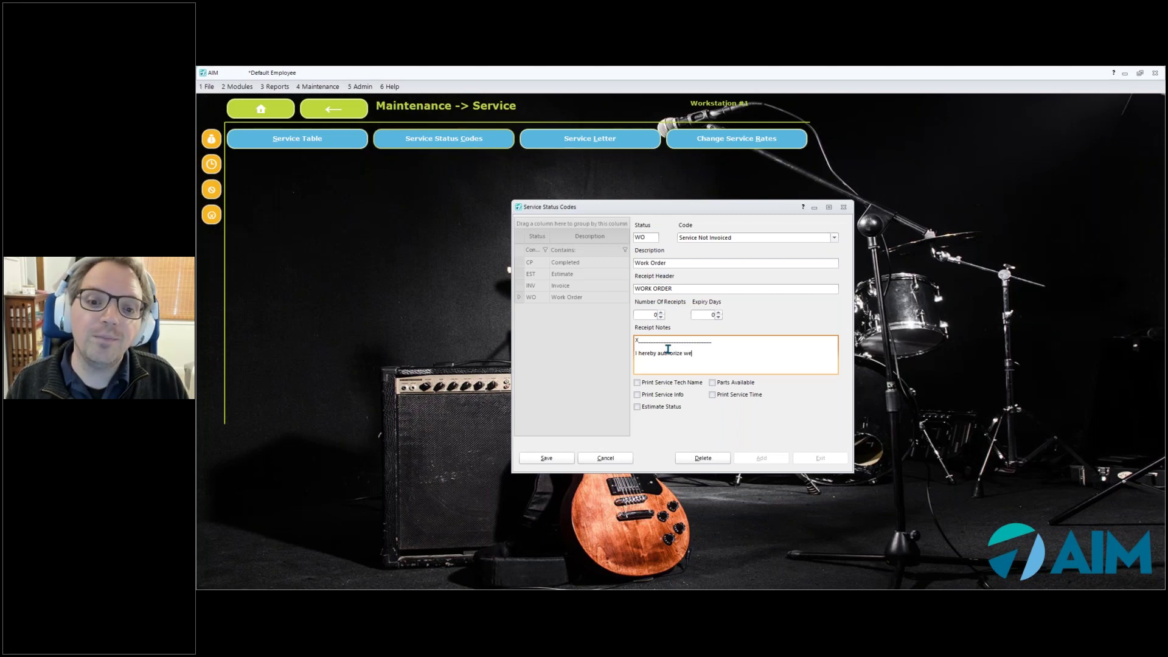
{"action": "key", "text": "BackSpace"}
{"action": "type", "text": "awesome m"}
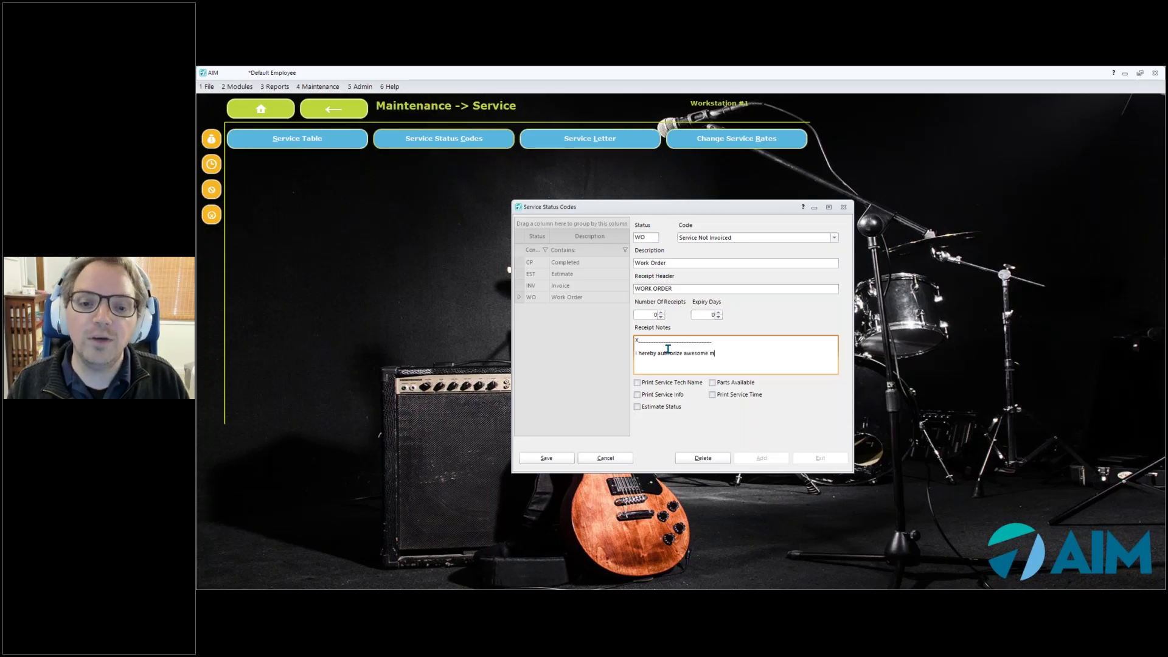
{"action": "type", "text": "usic to do whateve"}
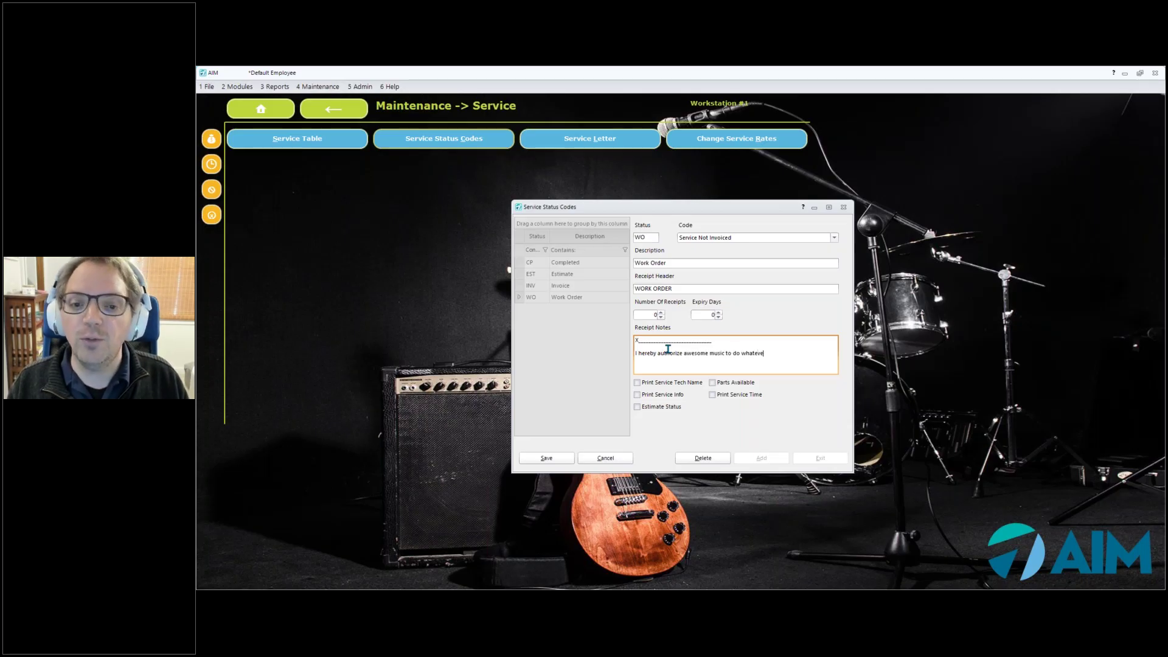
{"action": "type", "text": "r they need to do"}
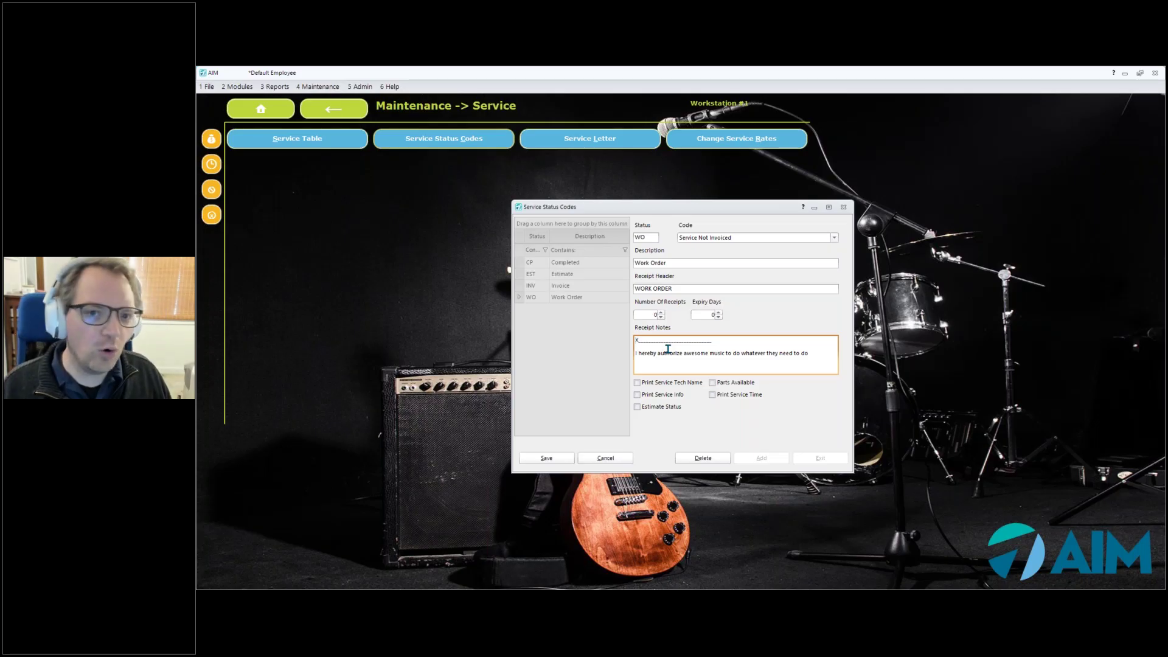
{"action": "left_click", "coordinate": [547, 459]}
Review the receipt notes of the Invoice and Completed statuses and the saved authorization text of the Work Order status
{"action": "left_click", "coordinate": [575, 286]}
{"action": "left_click", "coordinate": [697, 344]}
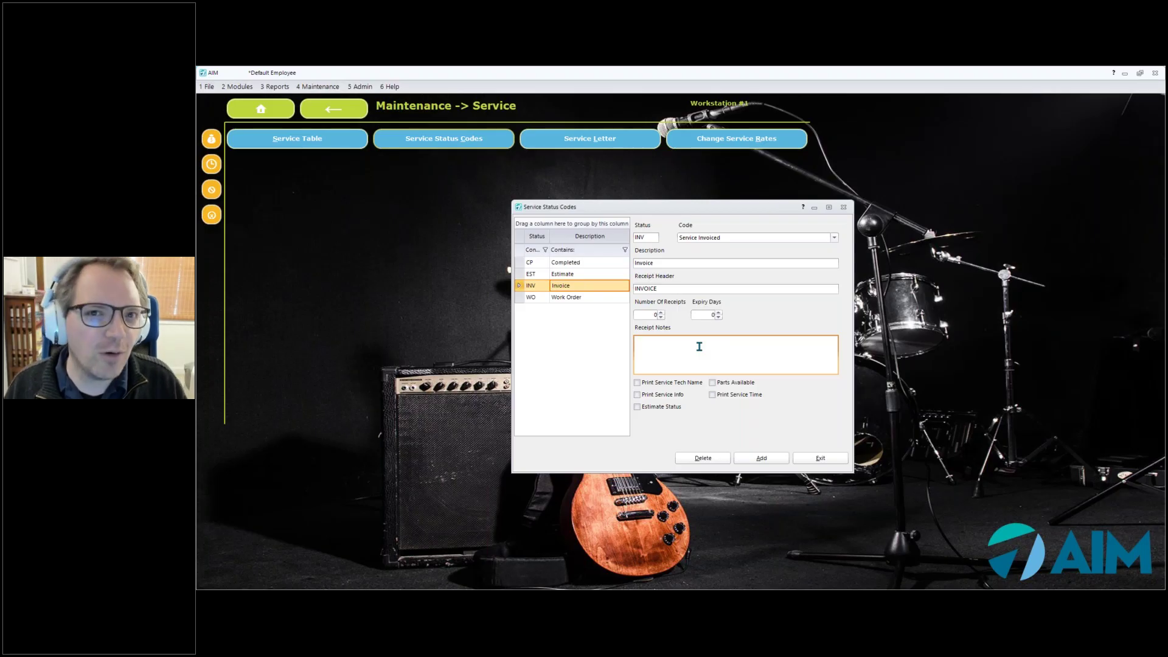
{"action": "left_click", "coordinate": [587, 266]}
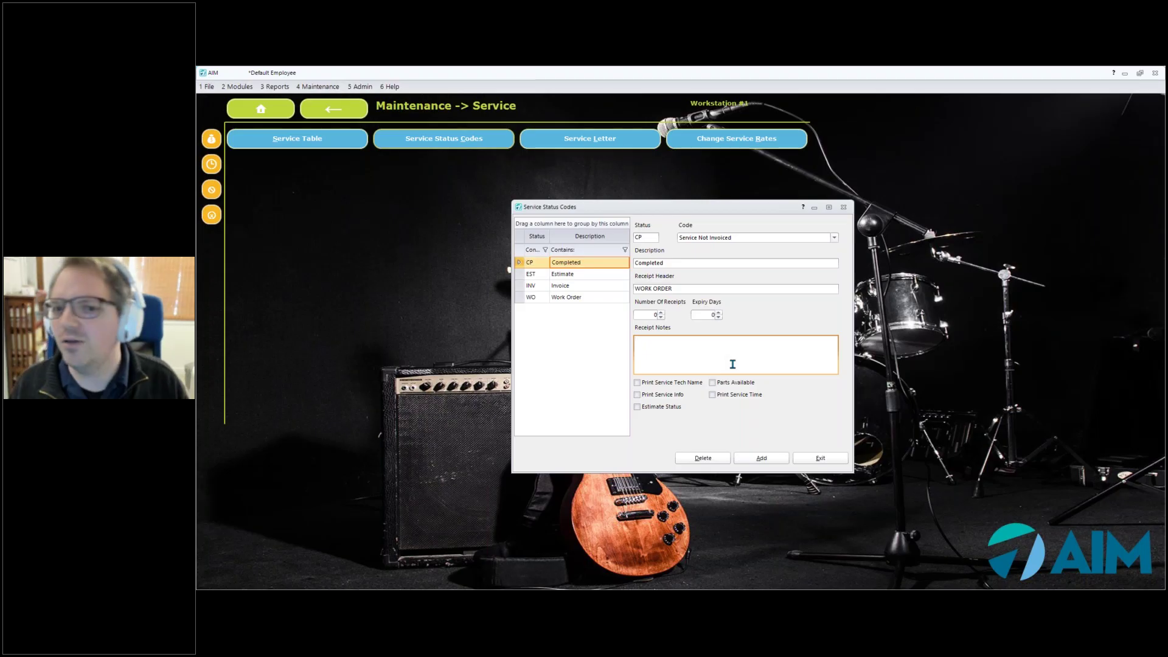
{"action": "left_click", "coordinate": [604, 298]}
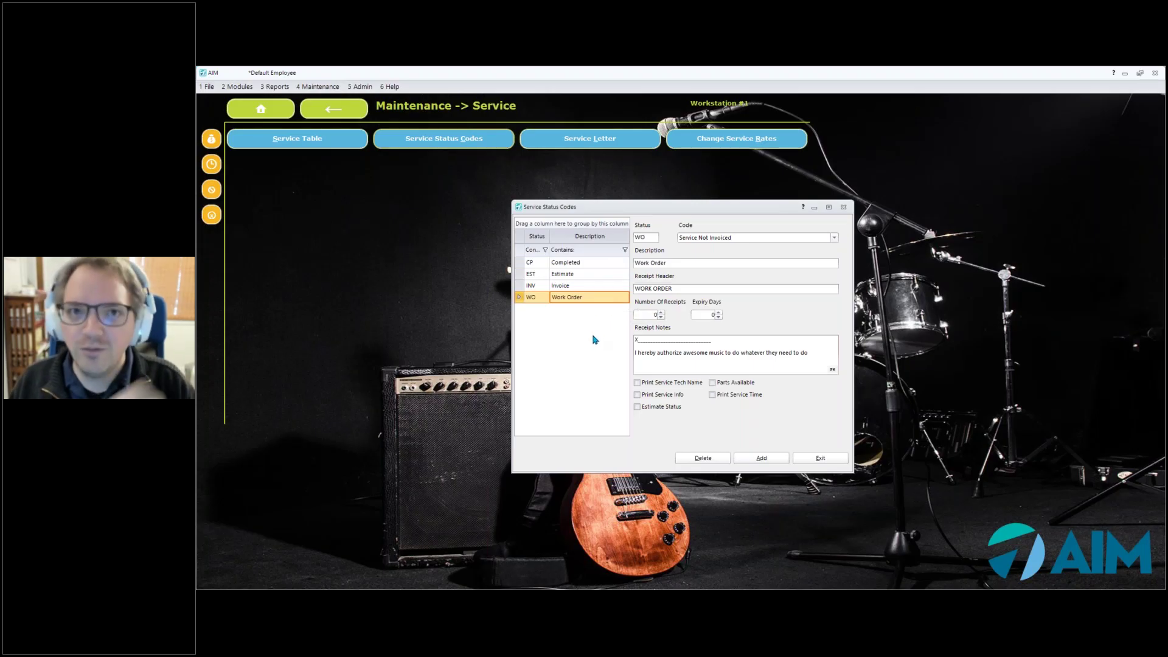
{"action": "left_click", "coordinate": [673, 346]}
{"action": "left_click", "coordinate": [817, 352]}
{"action": "left_click_drag", "start_coordinate": [816, 353], "coordinate": [599, 333]}
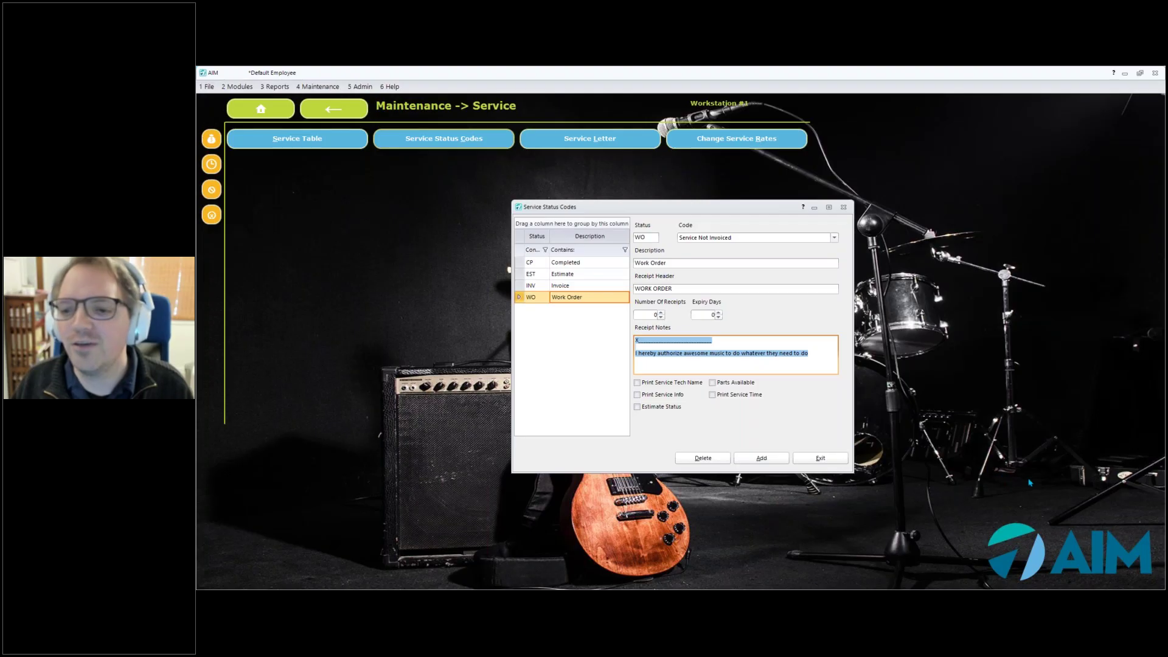
{"action": "left_click", "coordinate": [1100, 494]}
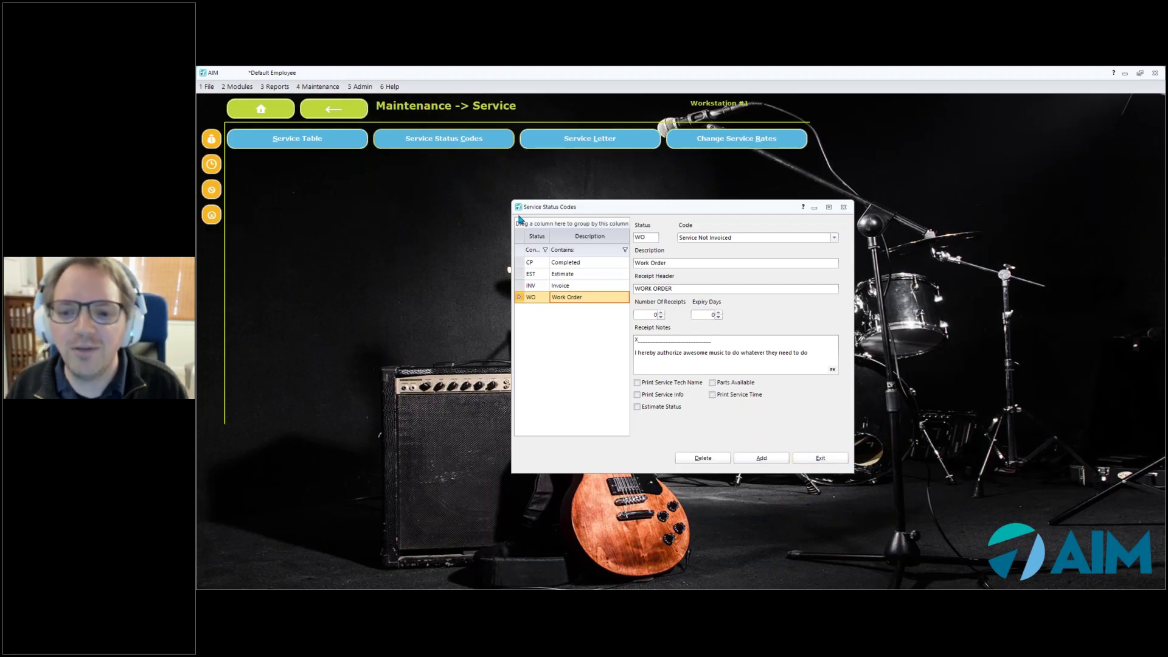
Close the Service Status Codes and open Reverse Service Ticket Status for the customer, selecting invoice 1077
{"action": "left_click", "coordinate": [260, 111]}
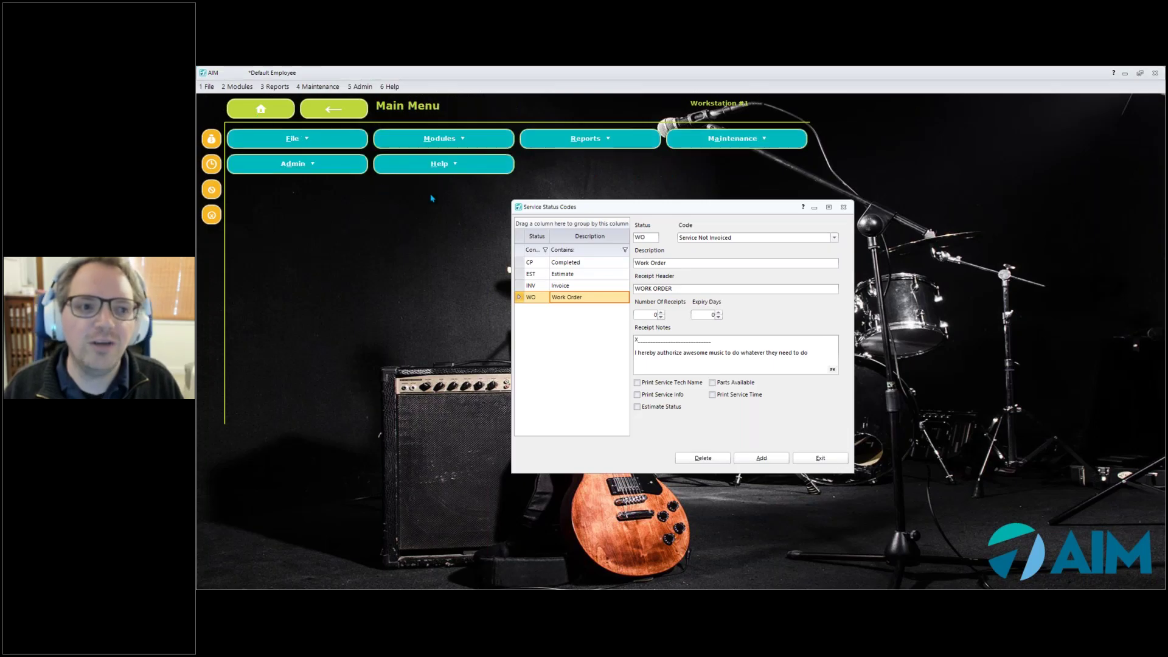
{"action": "left_click", "coordinate": [346, 168]}
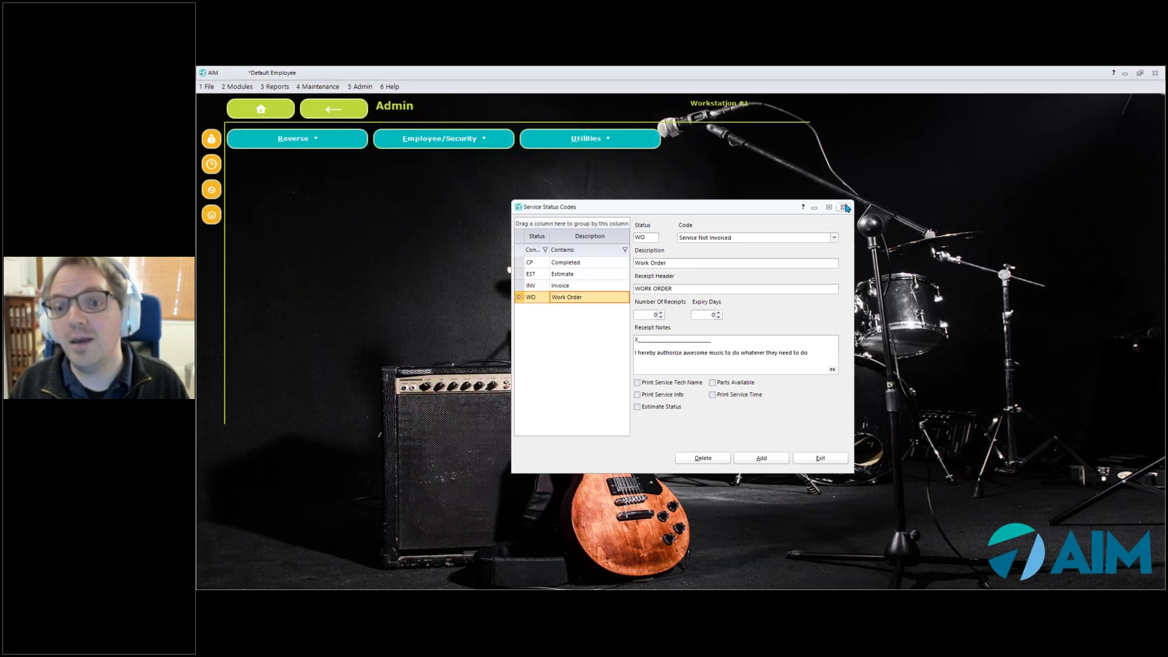
{"action": "left_click", "coordinate": [844, 208]}
{"action": "left_click", "coordinate": [329, 143]}
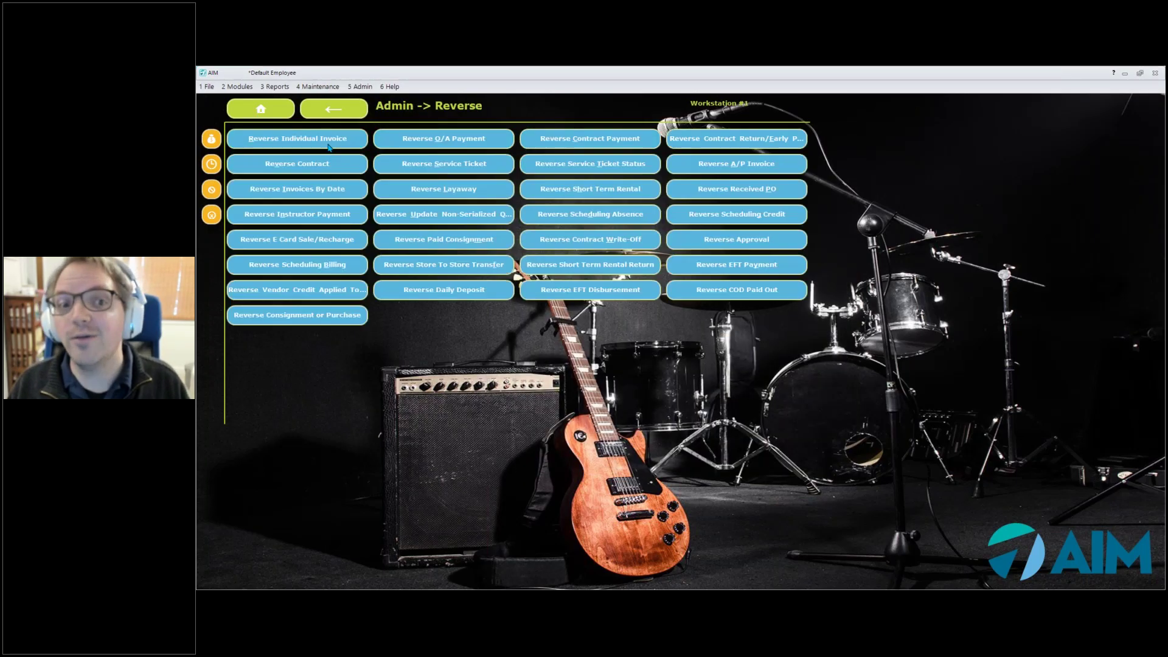
{"action": "left_click", "coordinate": [629, 171]}
{"action": "type", "text": "mike"}
{"action": "key", "text": "Return"}
{"action": "left_click", "coordinate": [604, 326]}
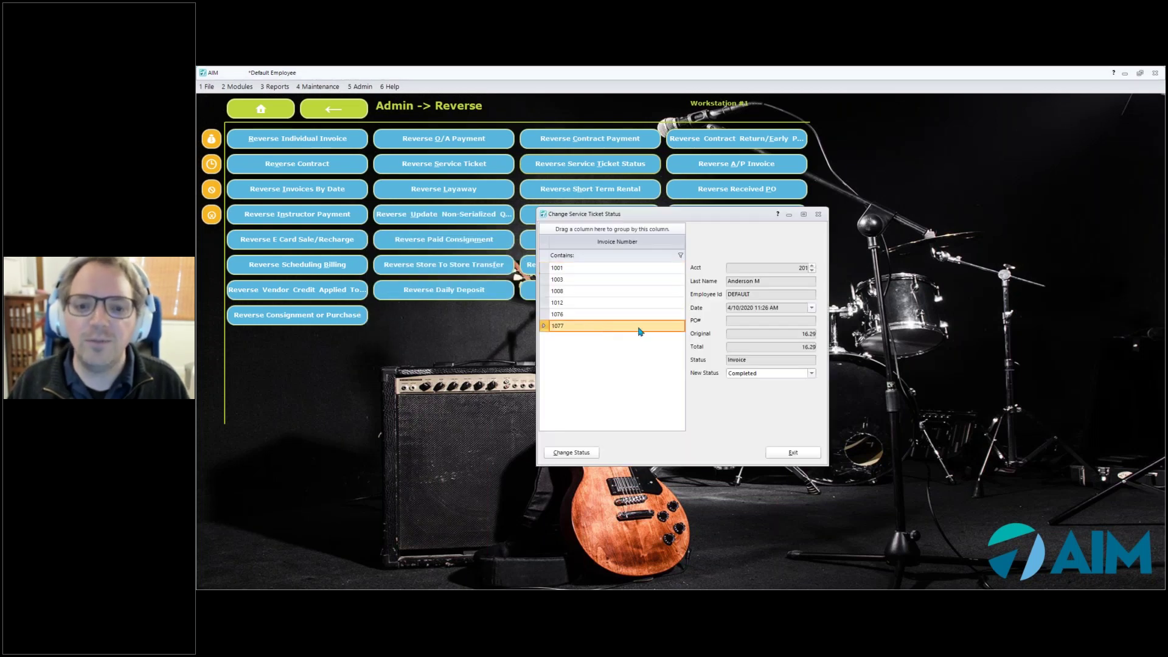
Examine the current status and New Status options of invoice 1076, and close the status change and Reverse Service Ticket search windows
{"action": "left_click", "coordinate": [611, 316]}
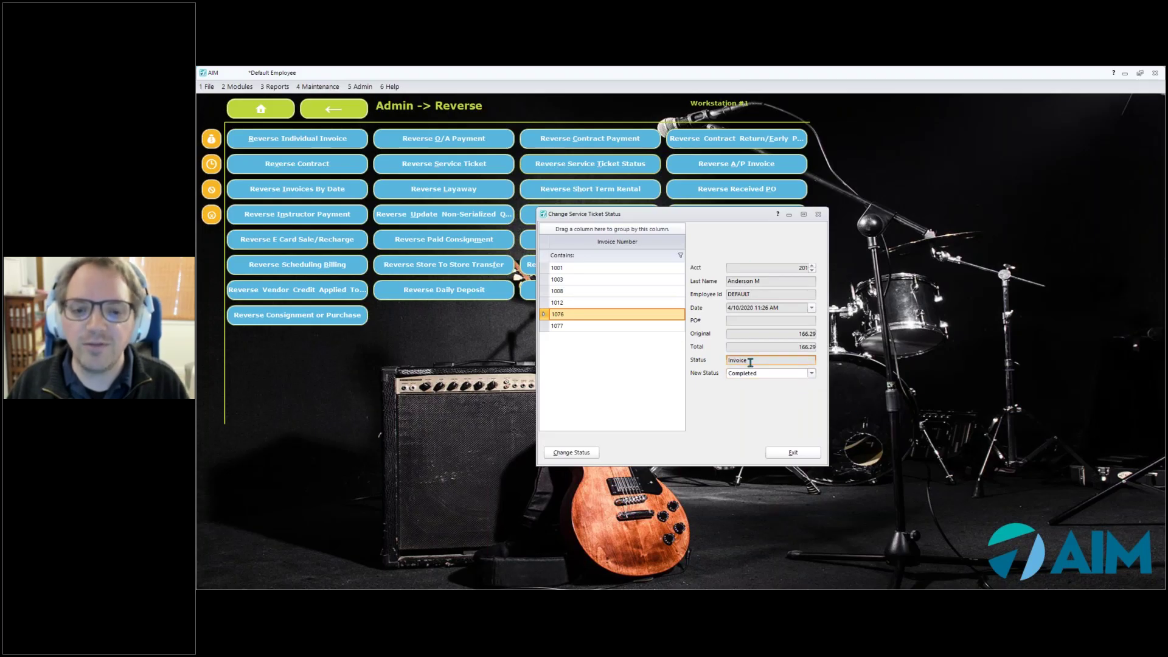
{"action": "left_click_drag", "start_coordinate": [728, 360], "coordinate": [793, 355]}
{"action": "left_click", "coordinate": [810, 372]}
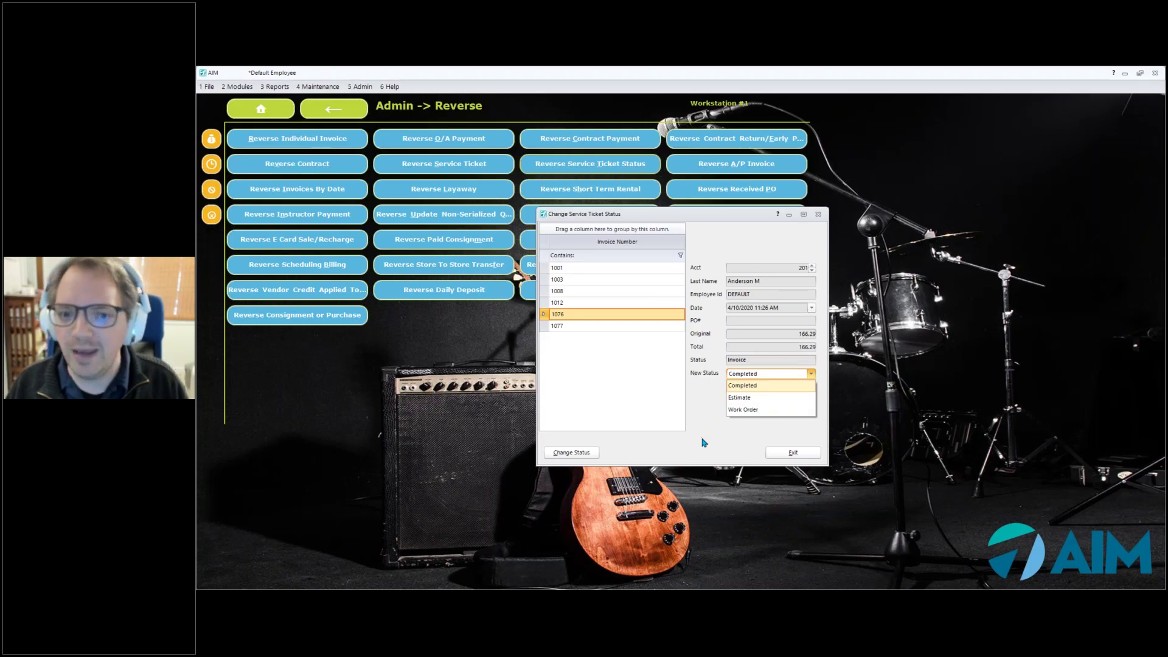
{"action": "left_click", "coordinate": [775, 453]}
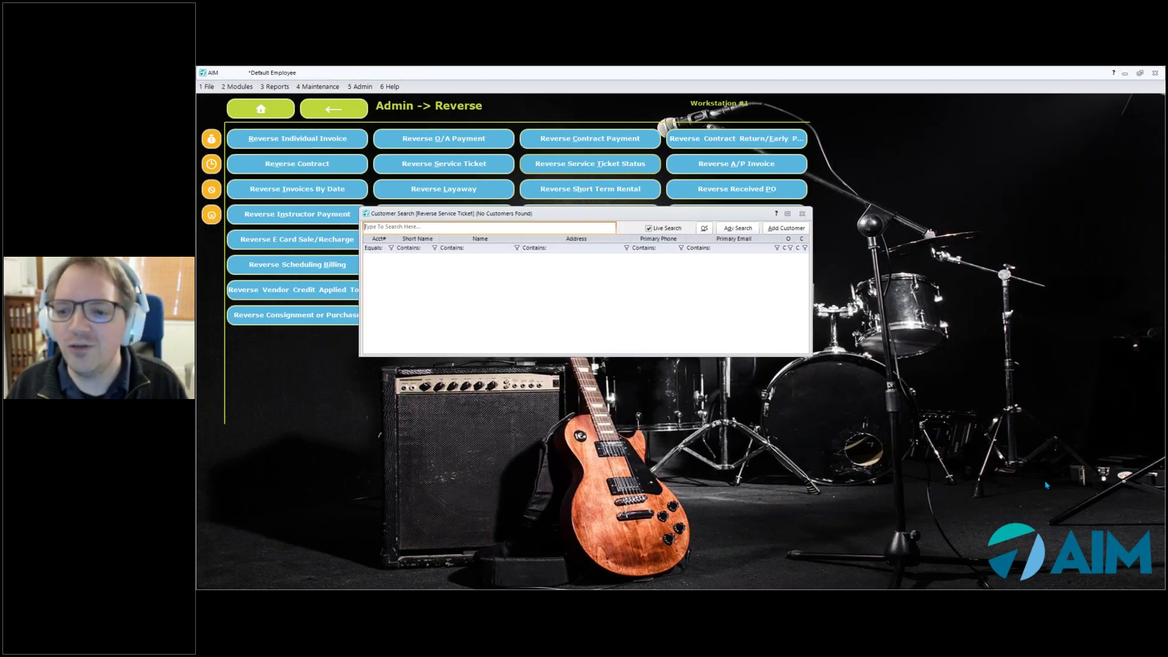
{"action": "left_click", "coordinate": [802, 214]}
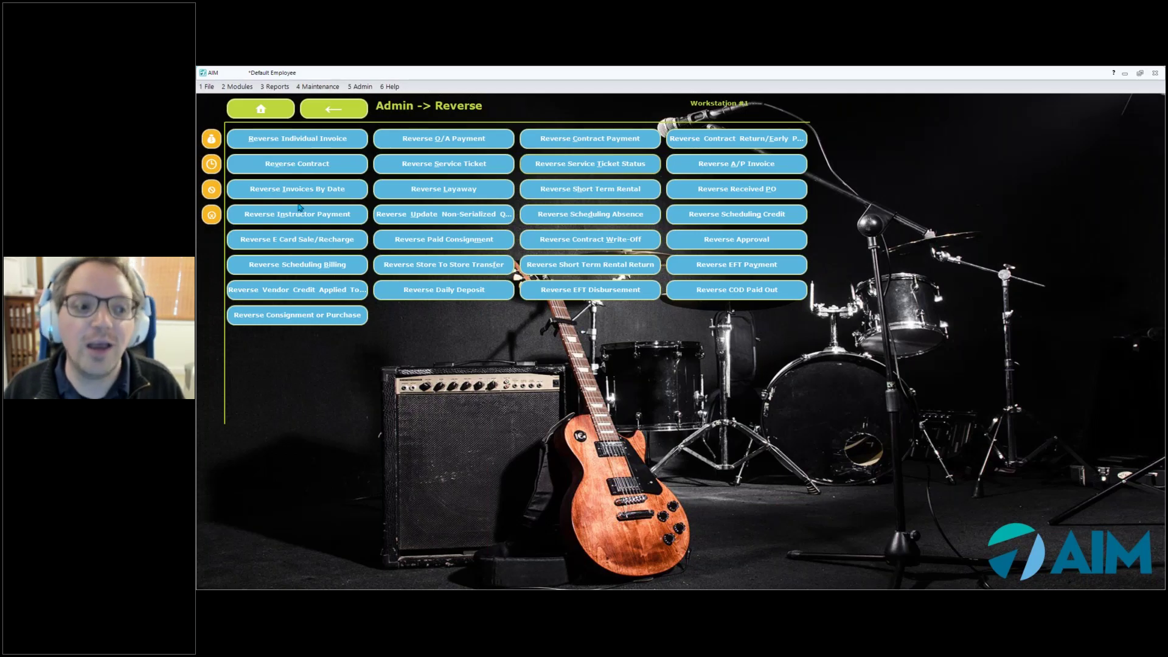
Open Add/Change Master Ticket from the Service module for the customer
{"action": "left_click", "coordinate": [274, 111]}
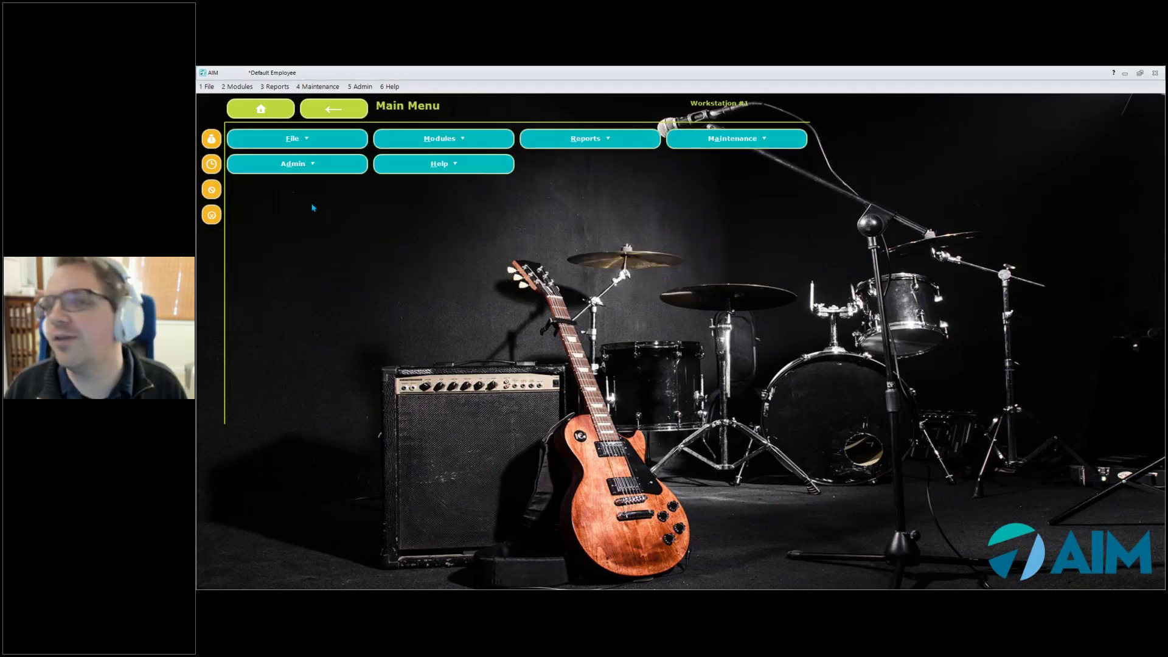
{"action": "left_click", "coordinate": [421, 143]}
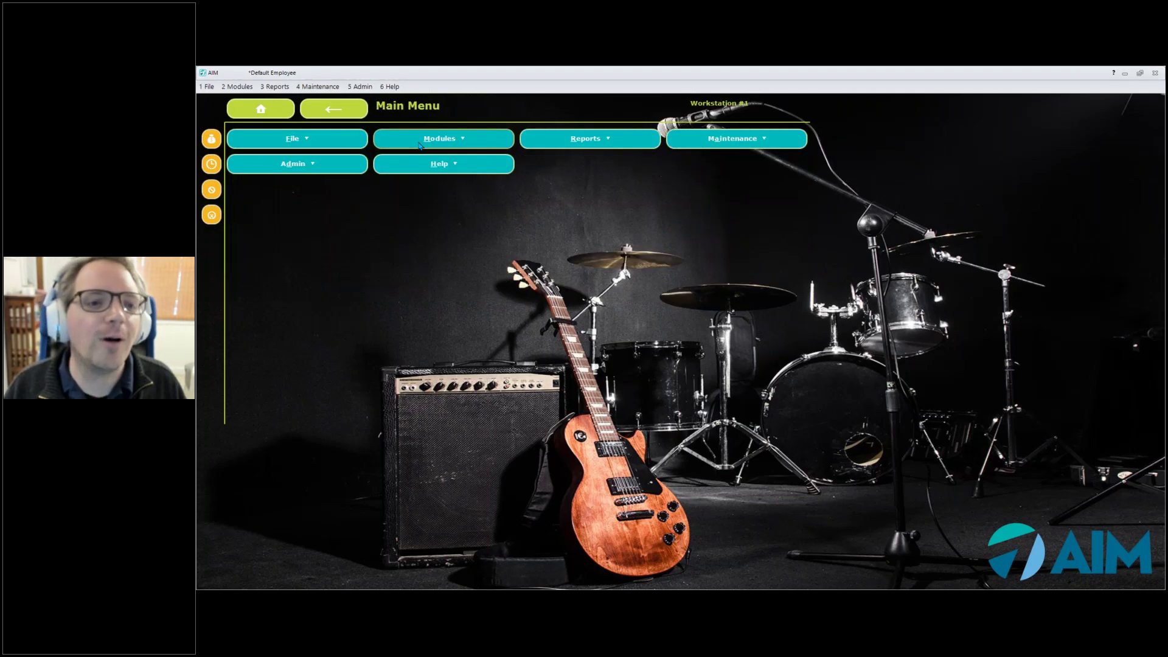
{"action": "left_click", "coordinate": [334, 171]}
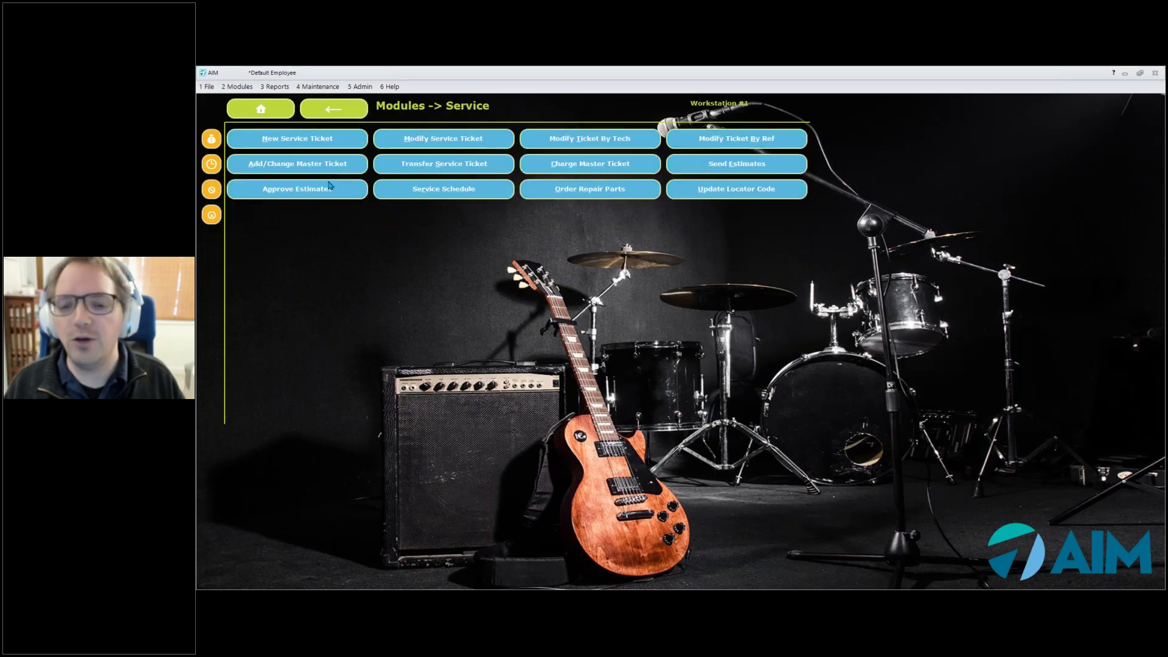
{"action": "left_click", "coordinate": [305, 165]}
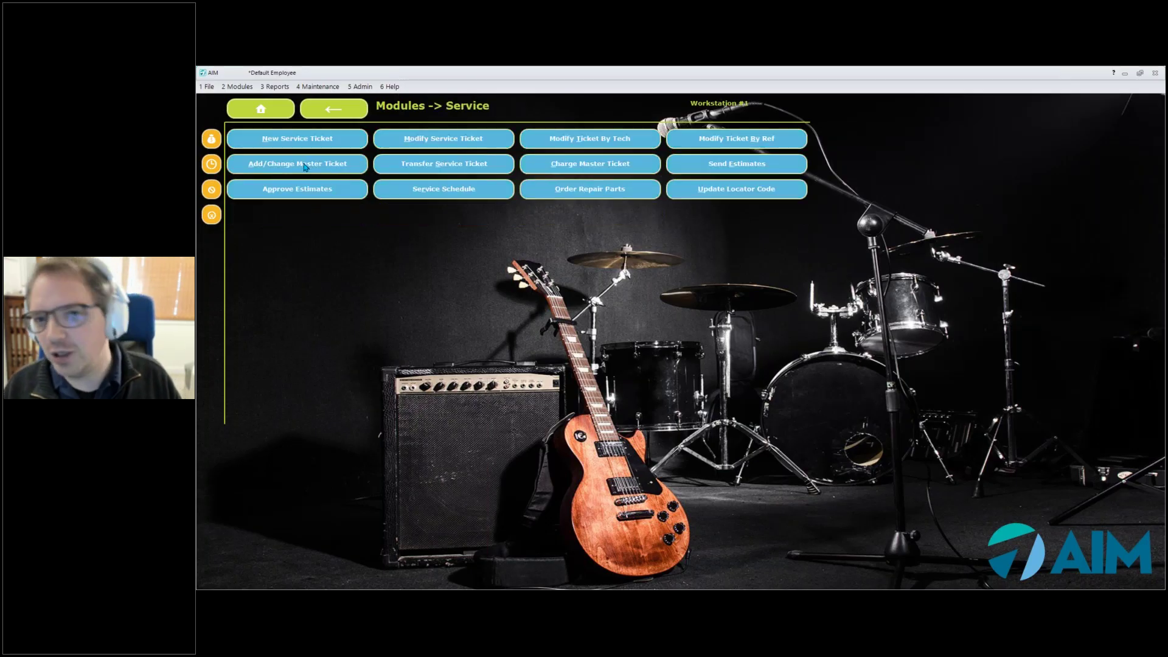
{"action": "type", "text": "exam"}
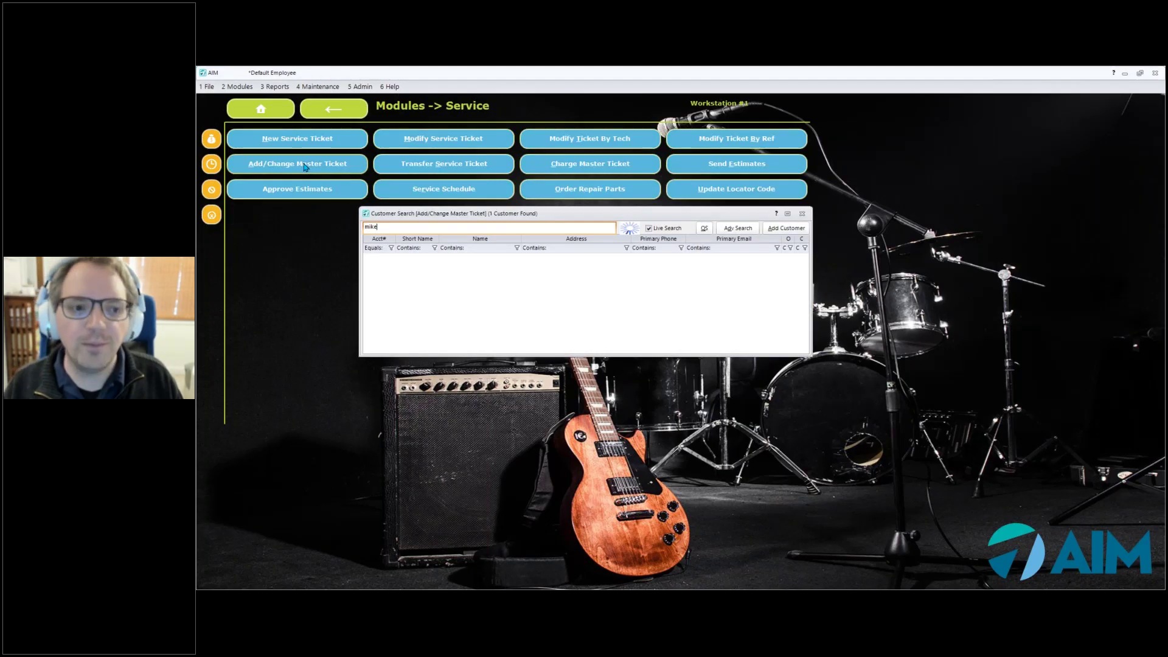
{"action": "key", "text": "Return"}
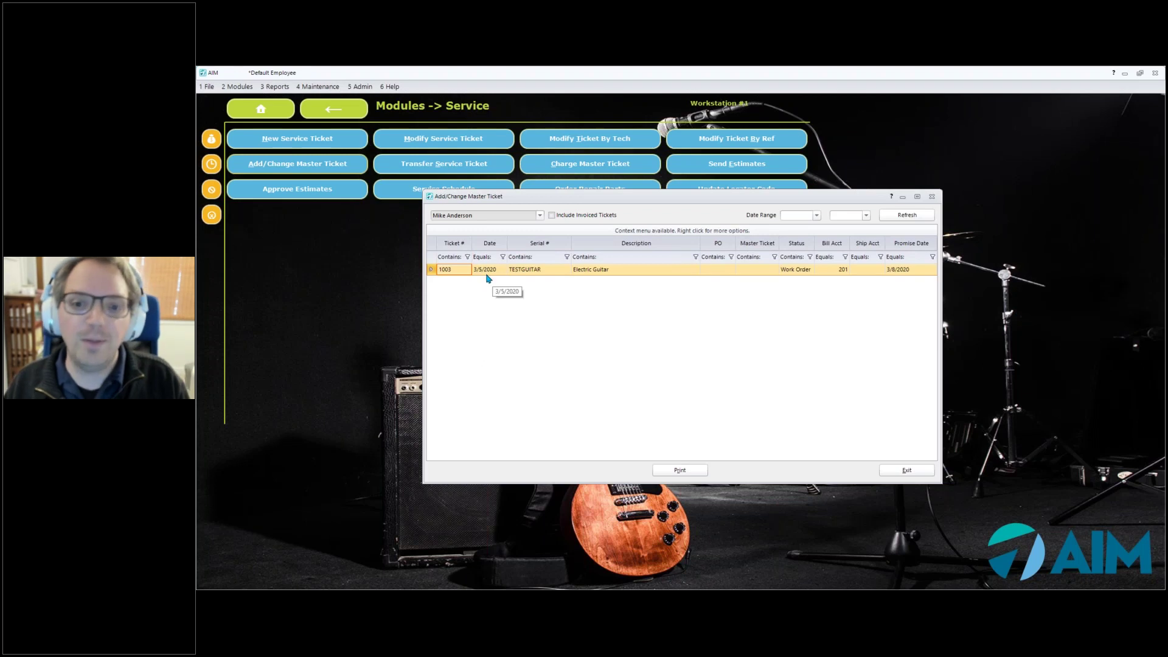
Assign master ticket M1003 to the customer's Electric Guitar ticket
{"action": "left_click", "coordinate": [753, 271]}
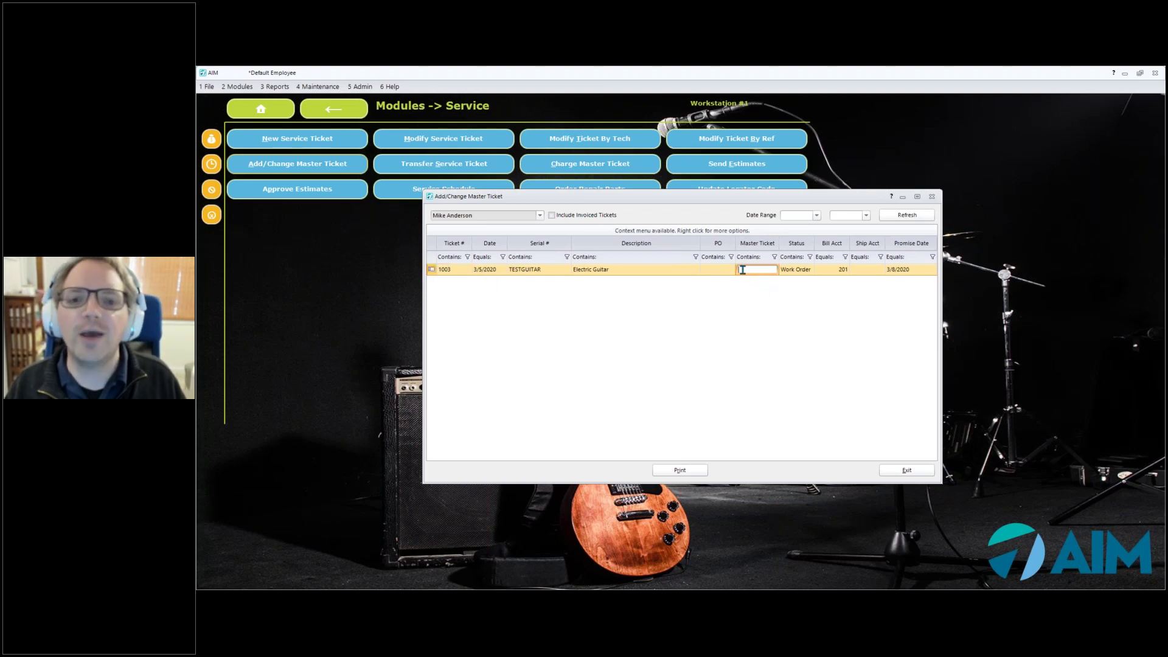
{"action": "type", "text": "M1003"}
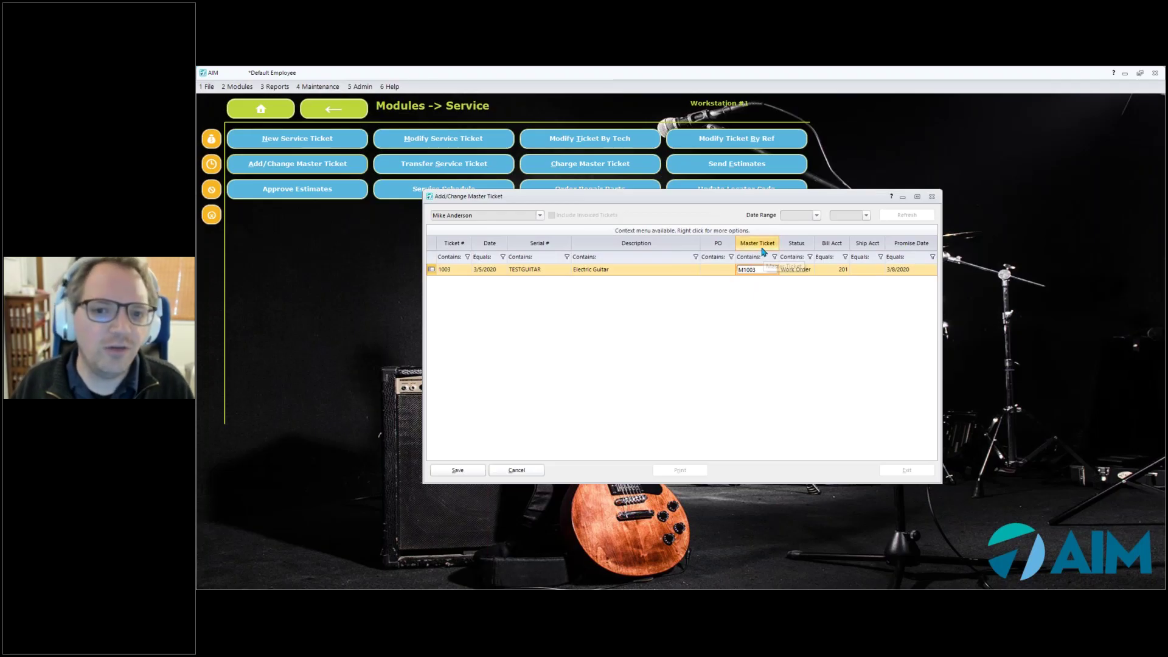
{"action": "left_click", "coordinate": [453, 273]}
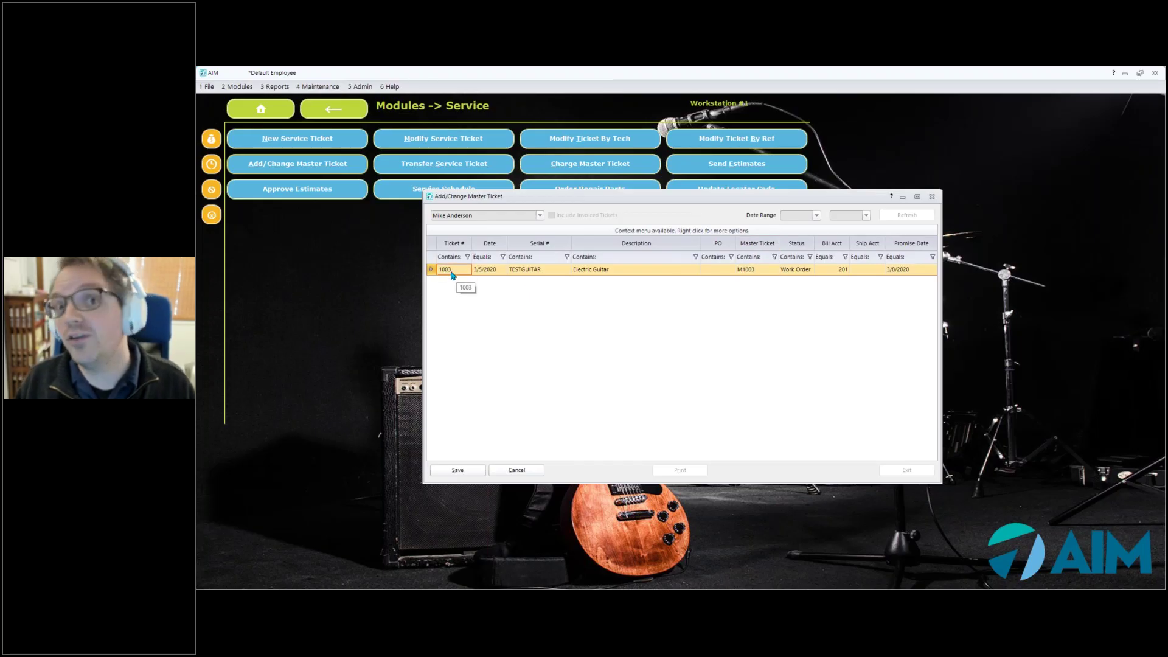
{"action": "left_click", "coordinate": [757, 270]}
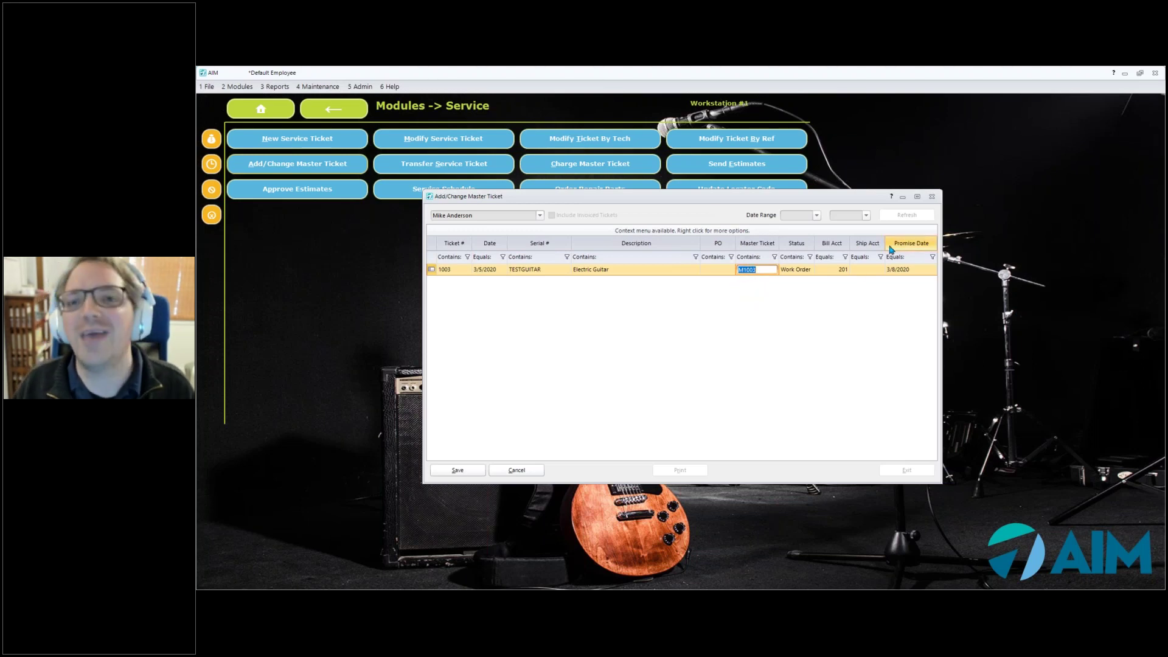
{"action": "left_click", "coordinate": [1103, 491]}
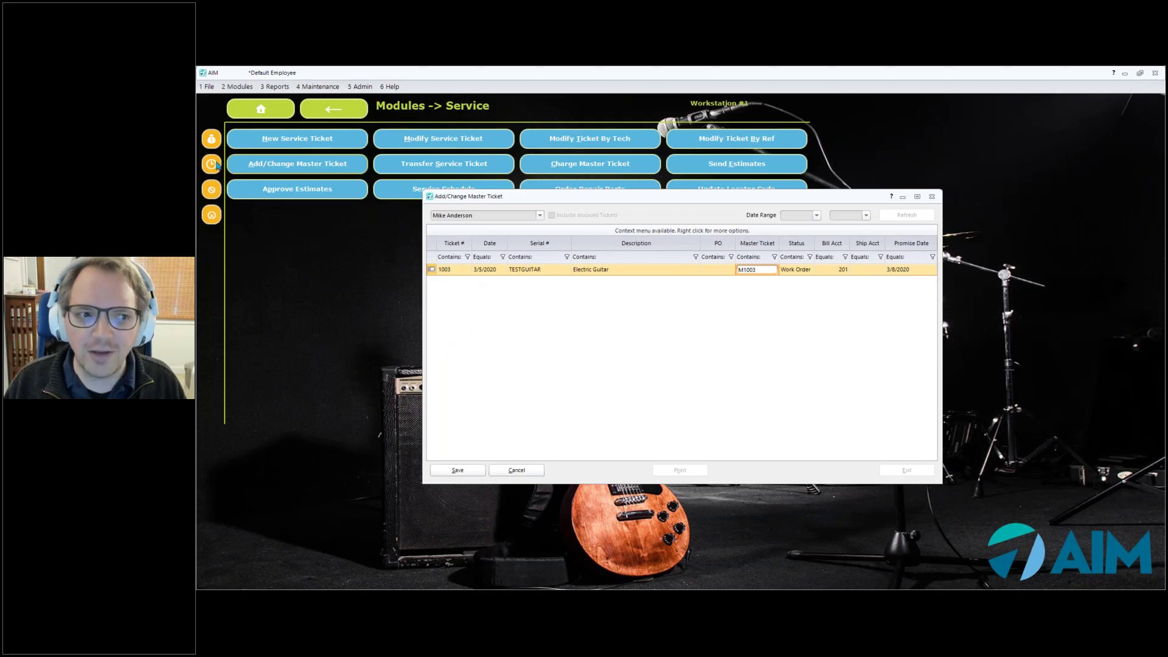
Start a new service ticket for the same customer
{"action": "left_click", "coordinate": [252, 148]}
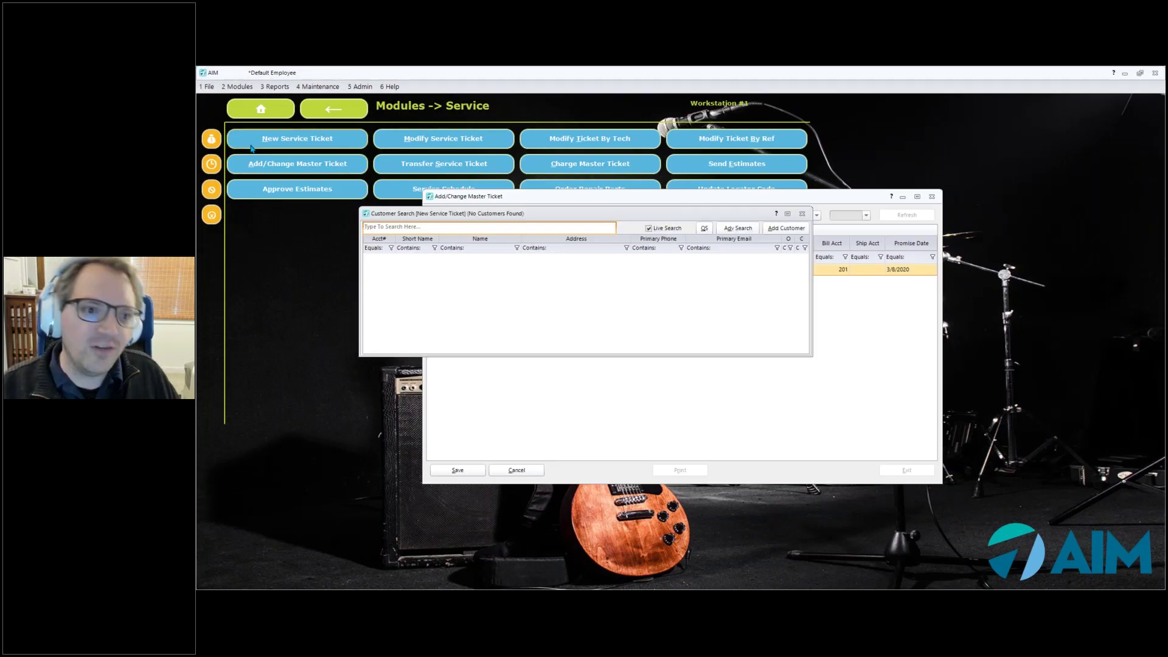
{"action": "type", "text": "mike"}
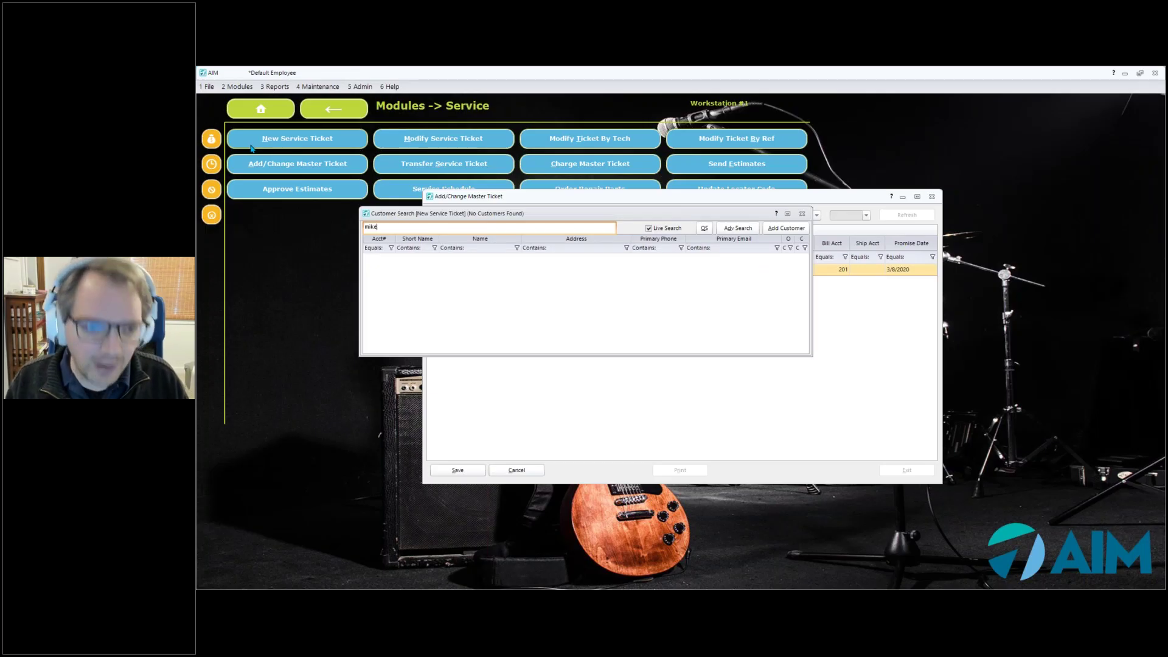
{"action": "key", "text": "Return"}
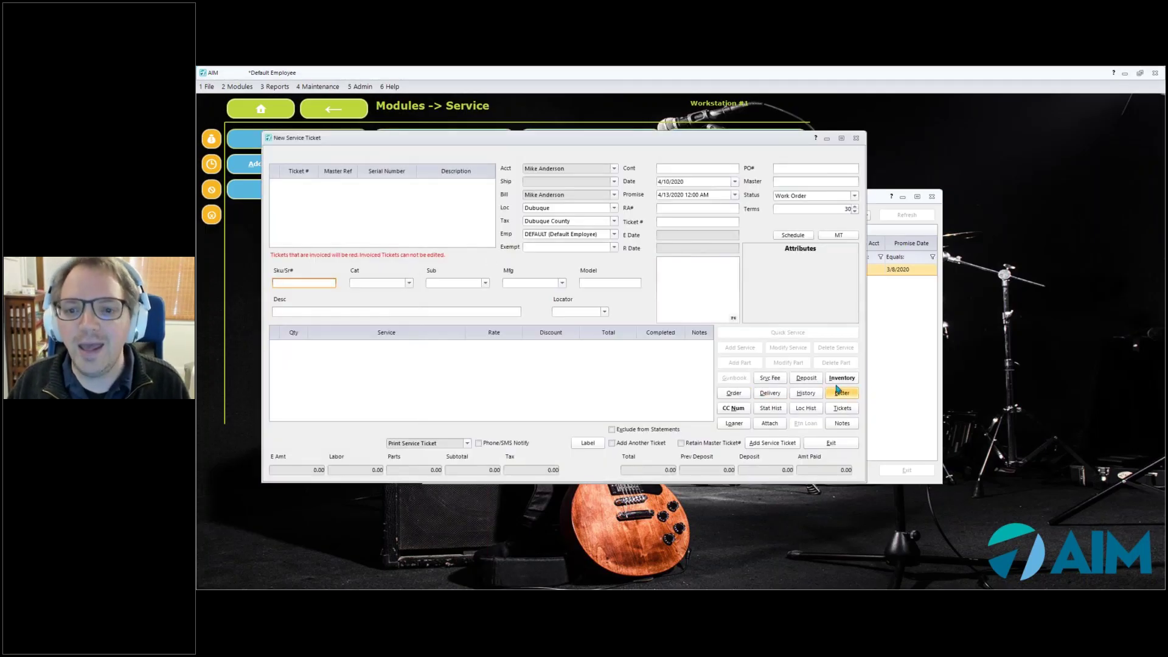
Check the customer's inventory items without selecting one, and enter 245235 as the new service ticket's SKU/serial number
{"action": "left_click", "coordinate": [842, 380]}
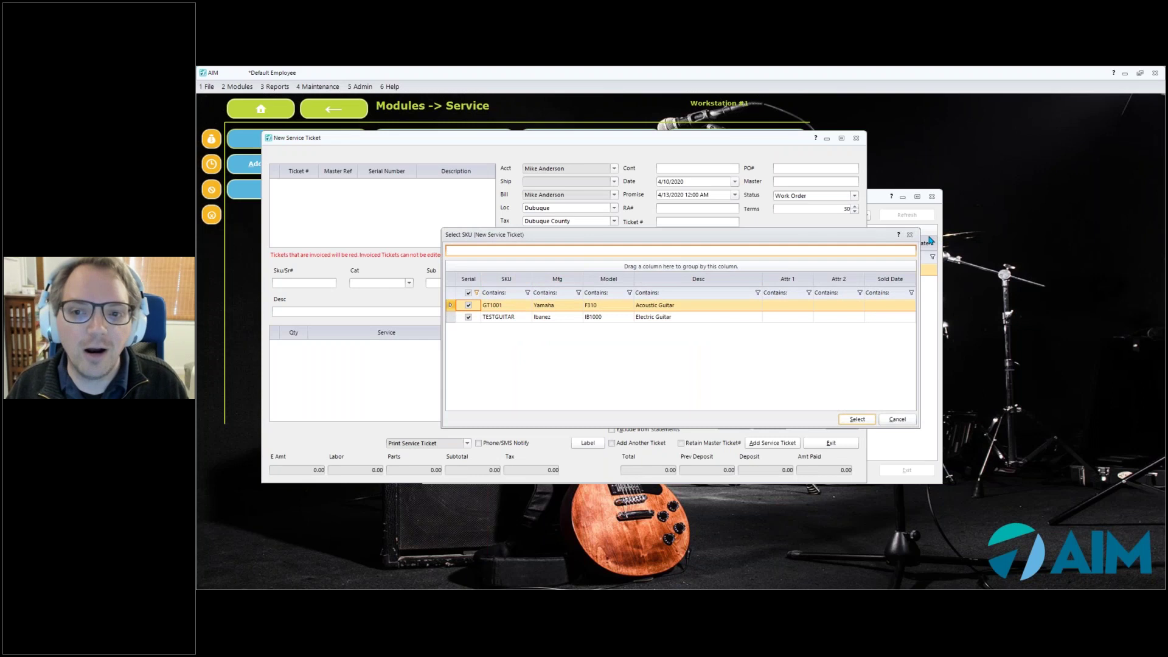
{"action": "left_click", "coordinate": [909, 235]}
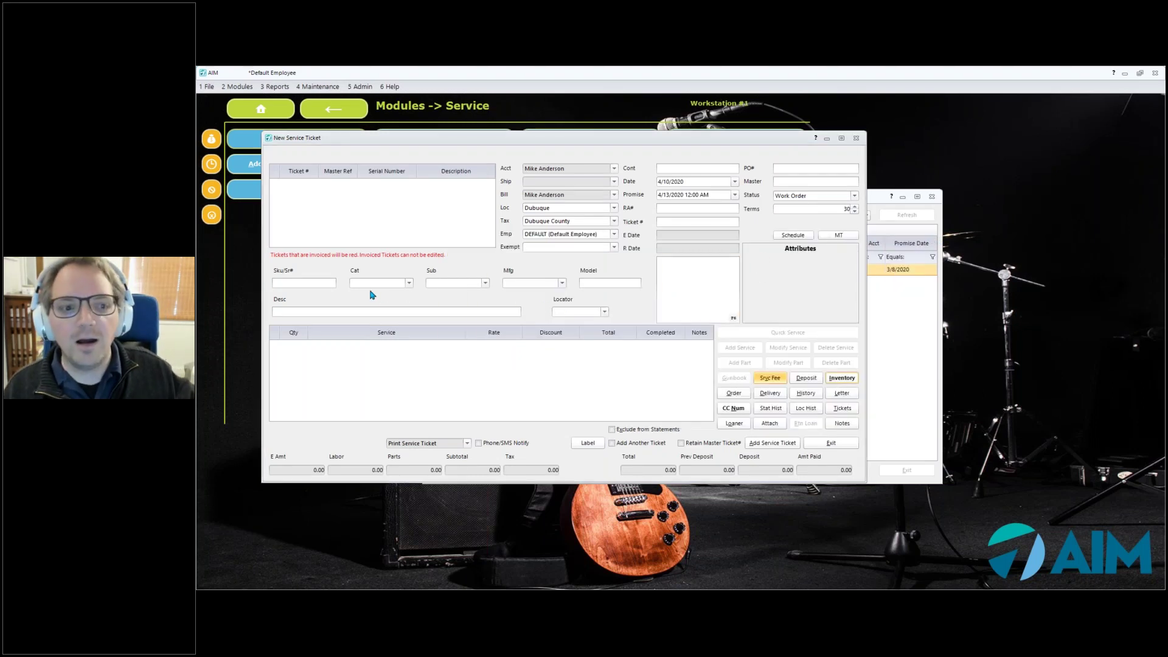
{"action": "left_click", "coordinate": [313, 282]}
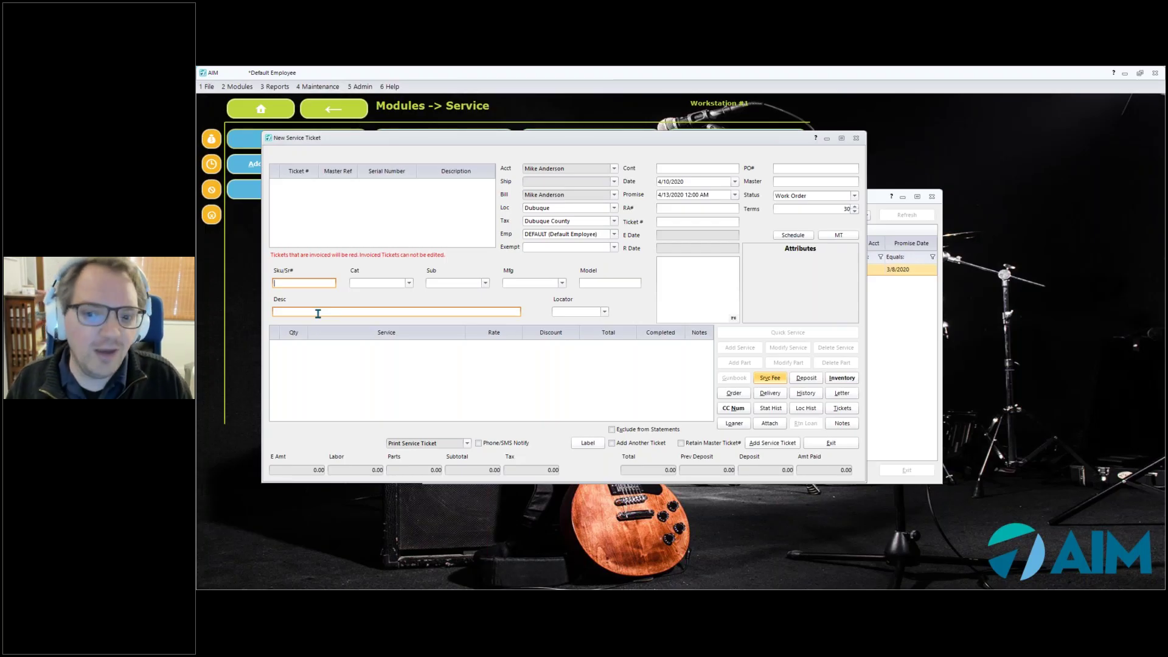
{"action": "type", "text": "245235"}
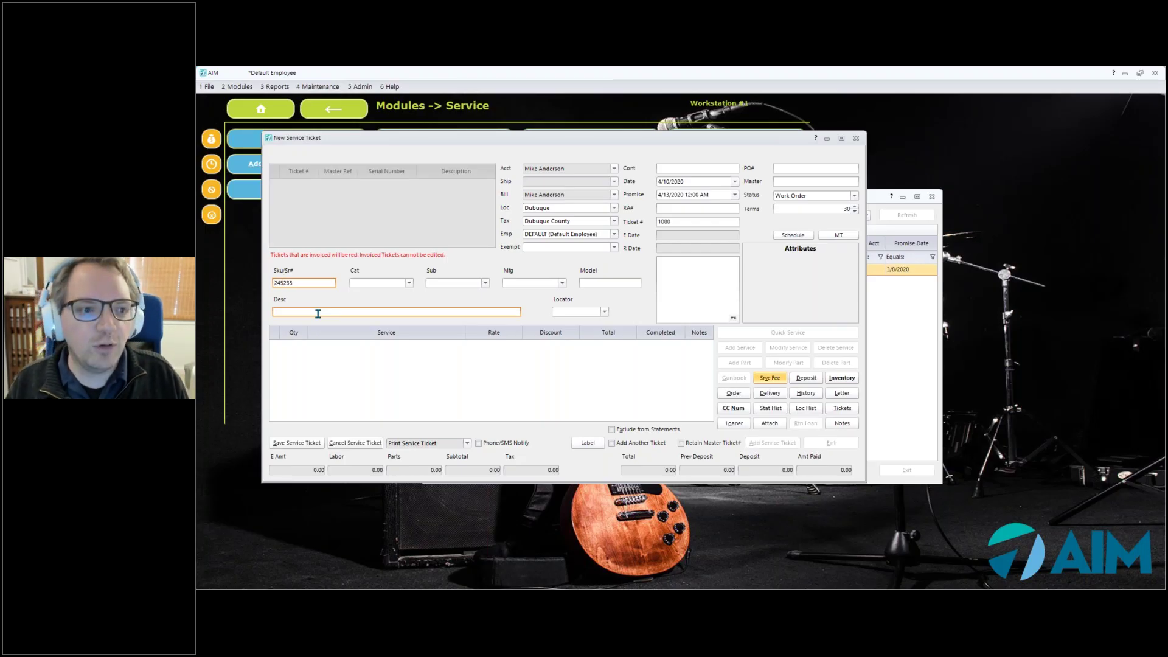
{"action": "key", "text": "Tab"}
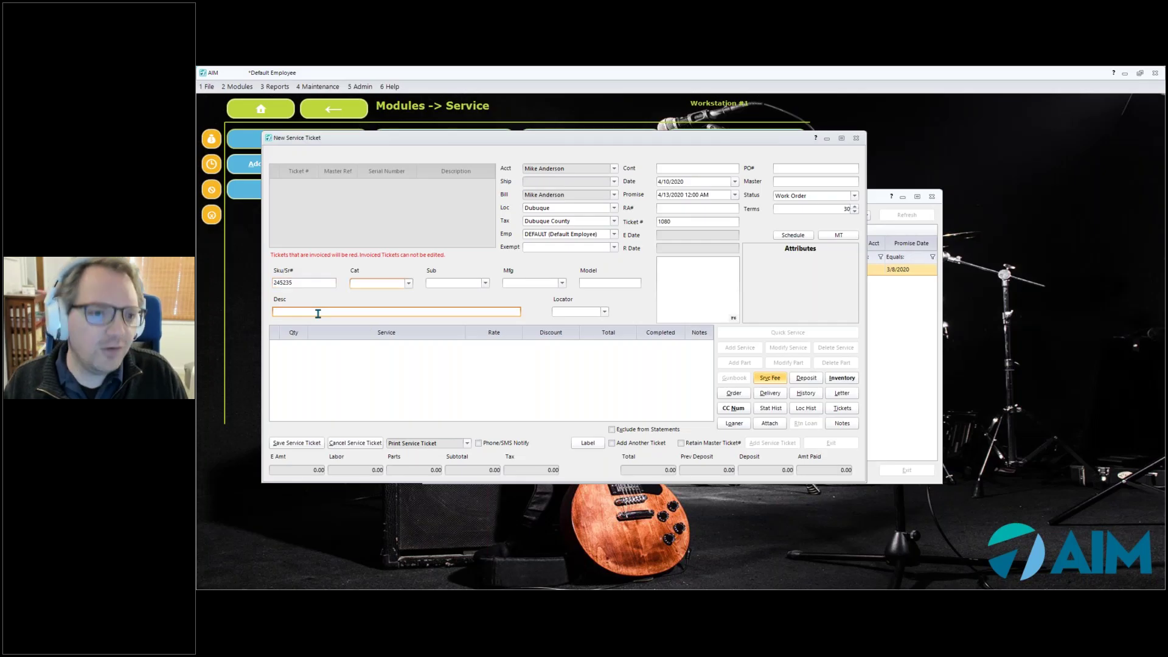
Set the ticket item's category to Fretted Instruments, subcategory to Electric Guitar, manufacturer to Fender and model to 435
{"action": "type", "text": "Fretted Instruments"}
{"action": "key", "text": "Tab"}
{"action": "type", "text": "Electric Bass"}
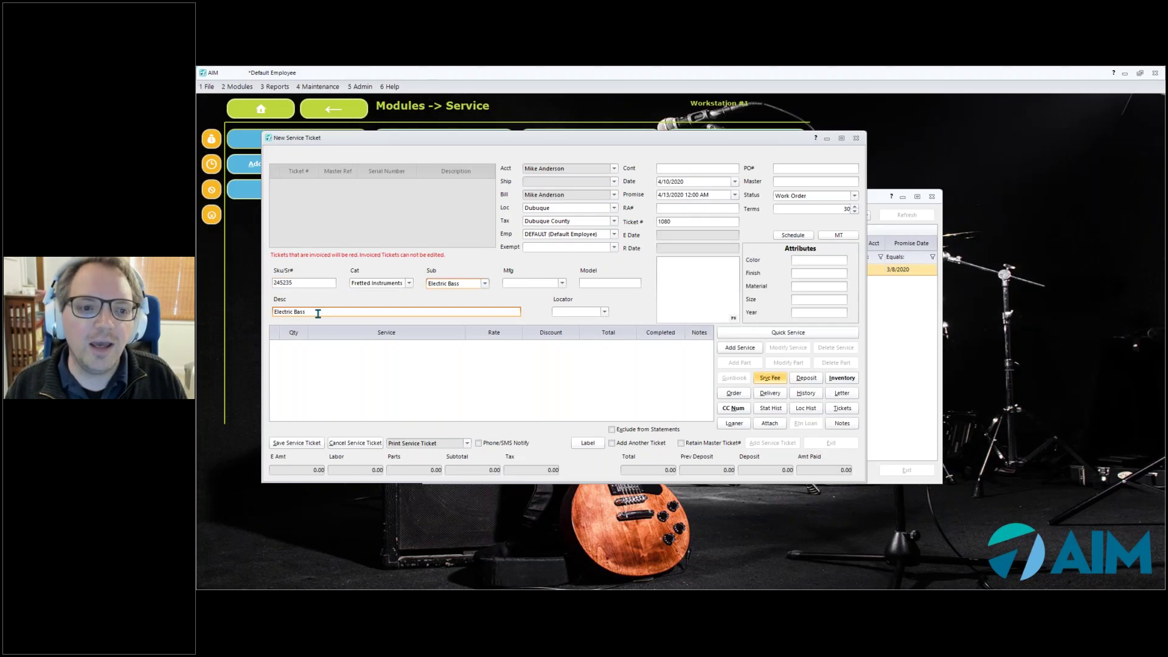
{"action": "key", "text": "Down"}
{"action": "key", "text": "Tab"}
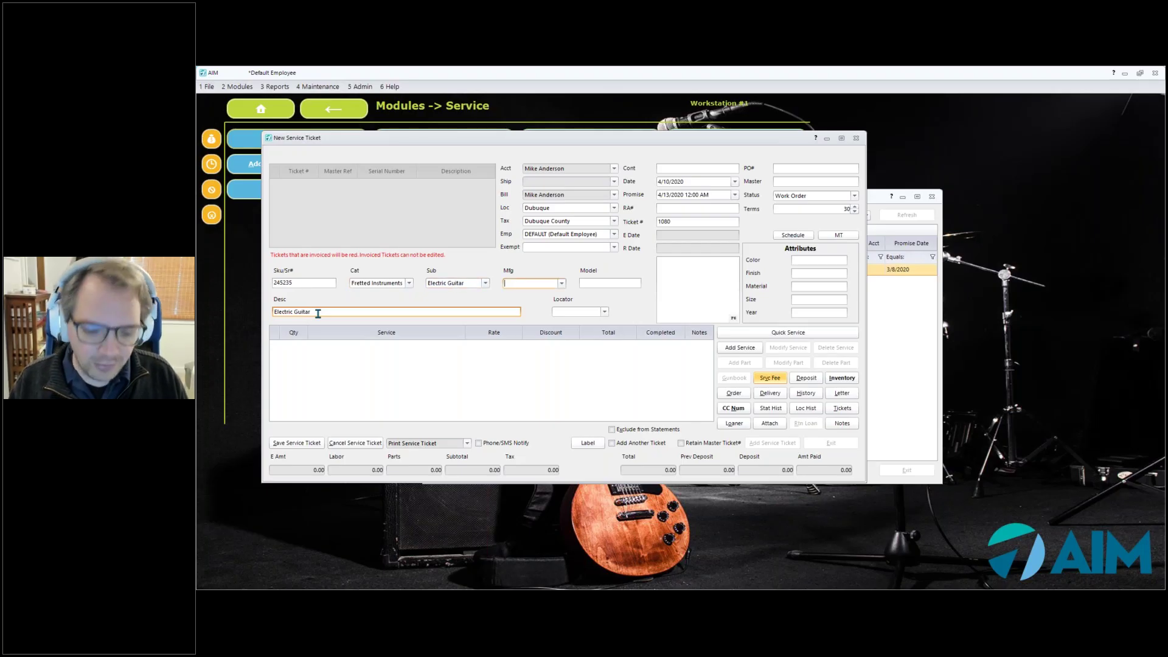
{"action": "type", "text": "Fender"}
{"action": "key", "text": "Tab"}
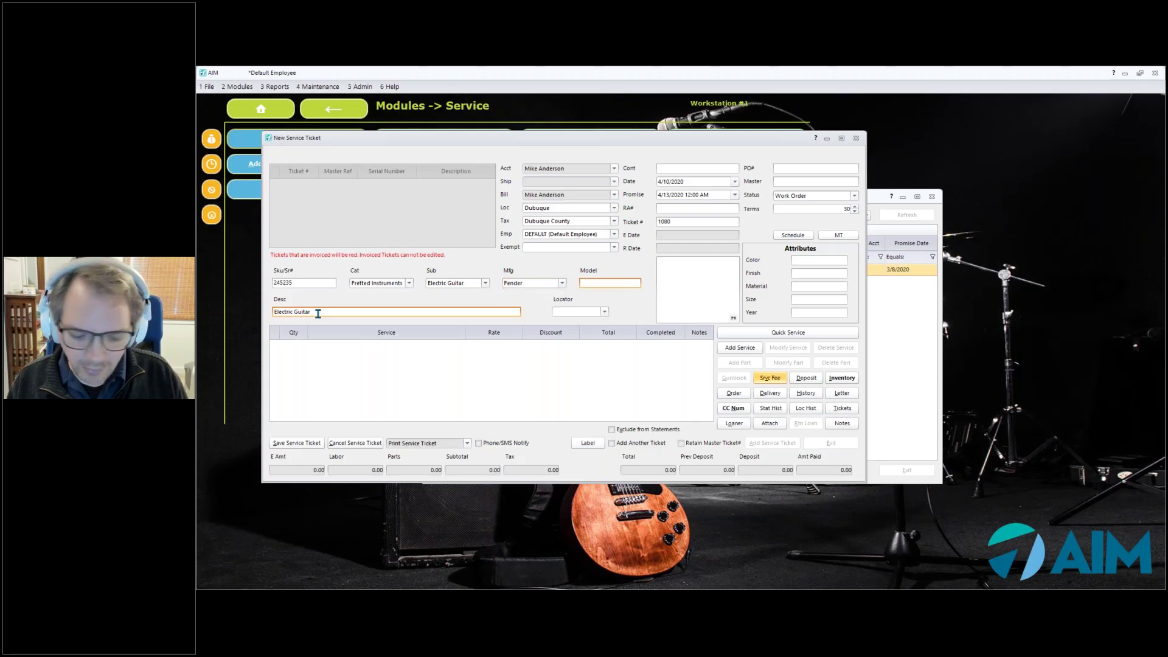
{"action": "key", "text": "Tab"}
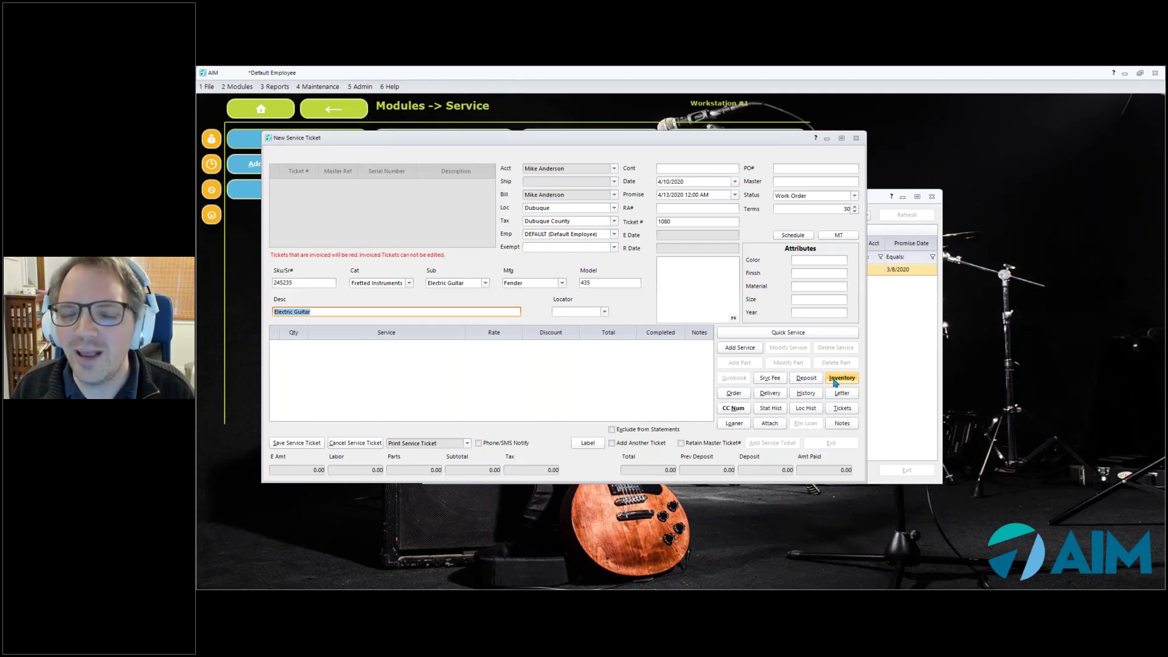
{"action": "left_click", "coordinate": [1028, 494]}
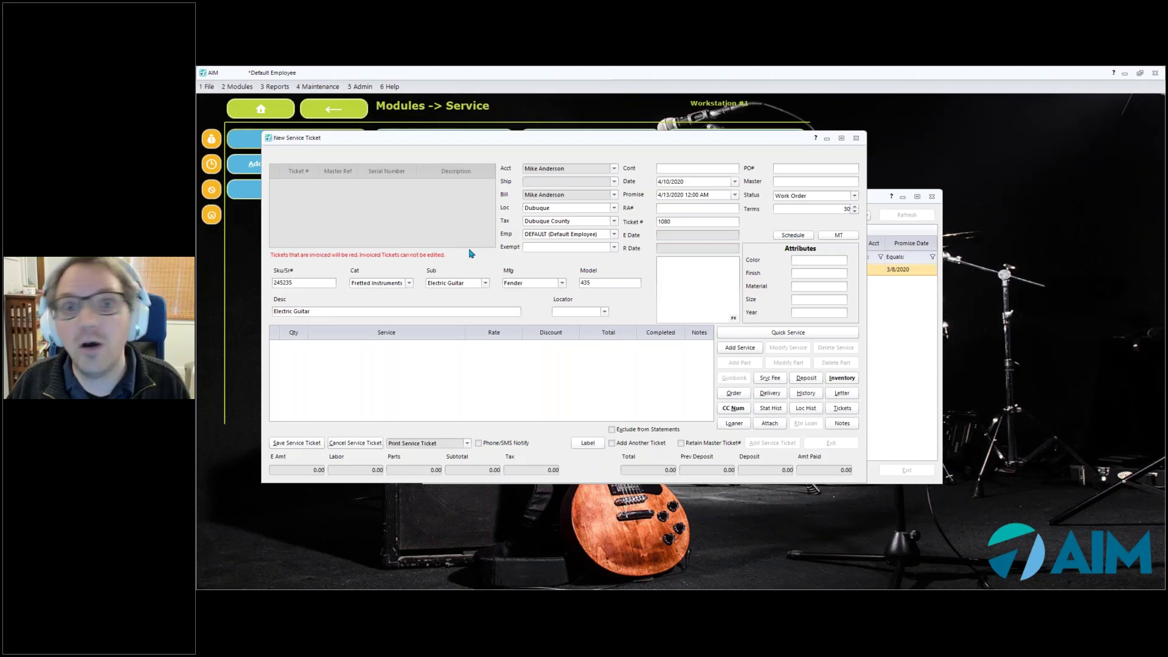
Open Maintain Signature Templates from General maintenance and add a template described as Service Signature
{"action": "left_click", "coordinate": [324, 87]}
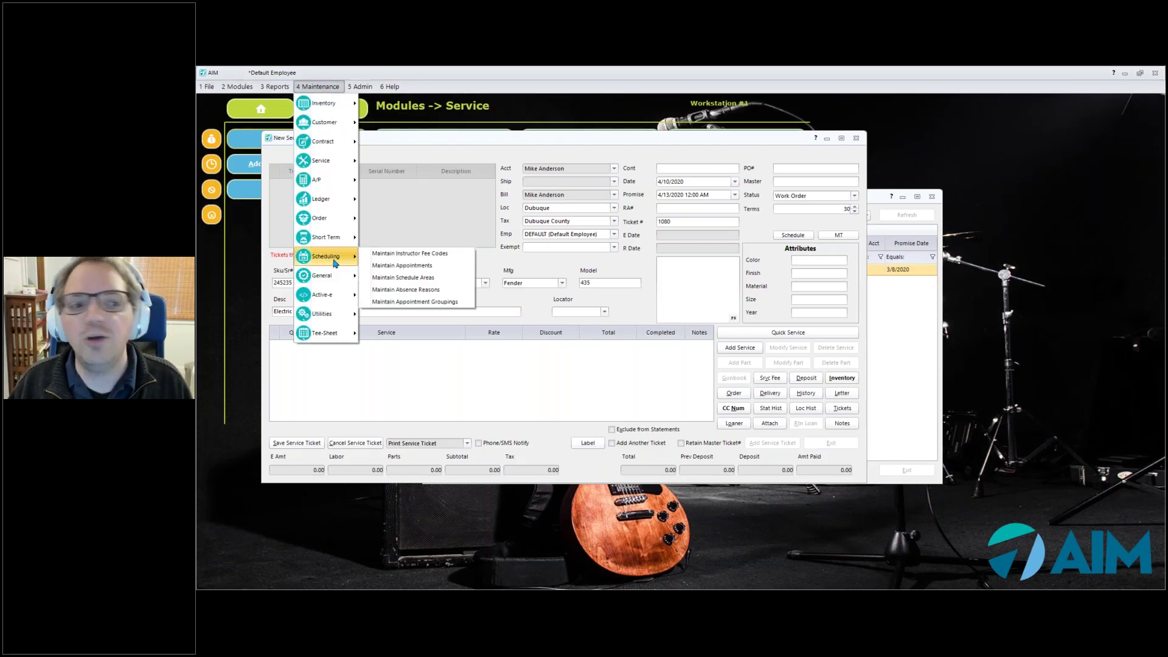
{"action": "mouse_move", "coordinate": [334, 279]}
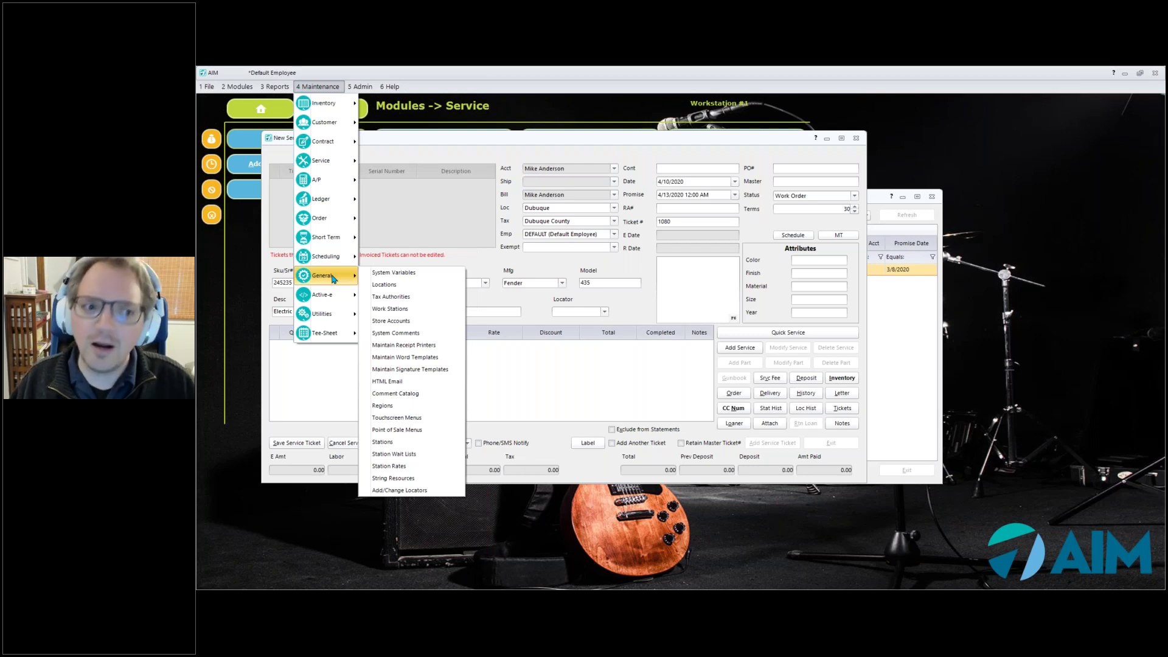
{"action": "left_click", "coordinate": [429, 371]}
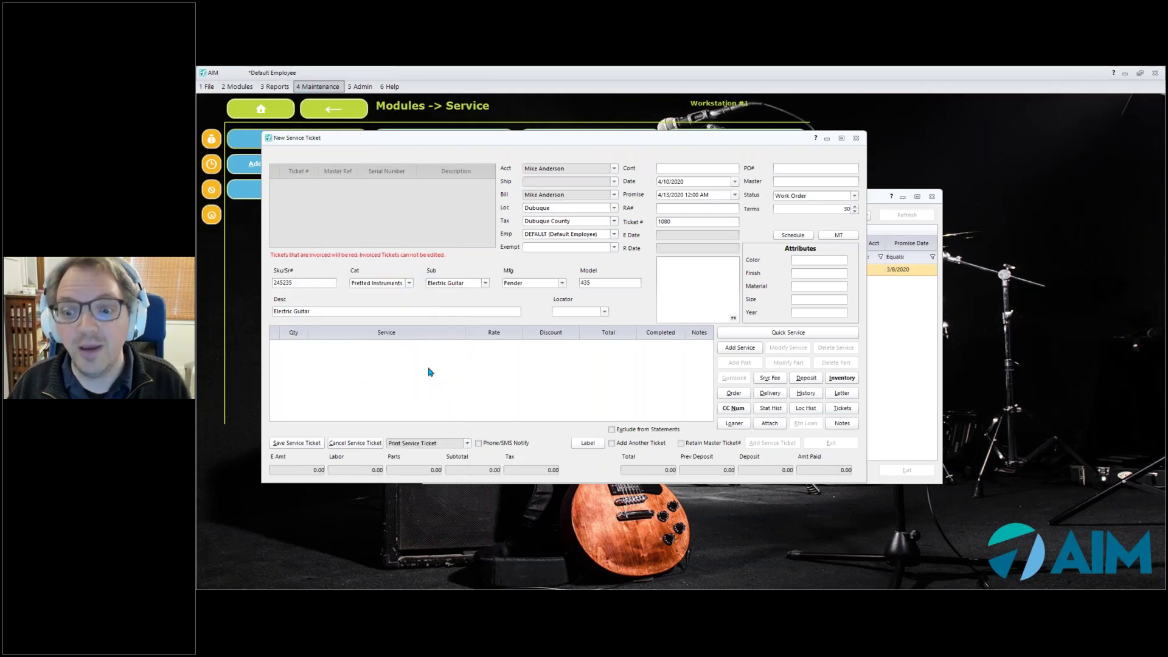
{"action": "left_click", "coordinate": [764, 467]}
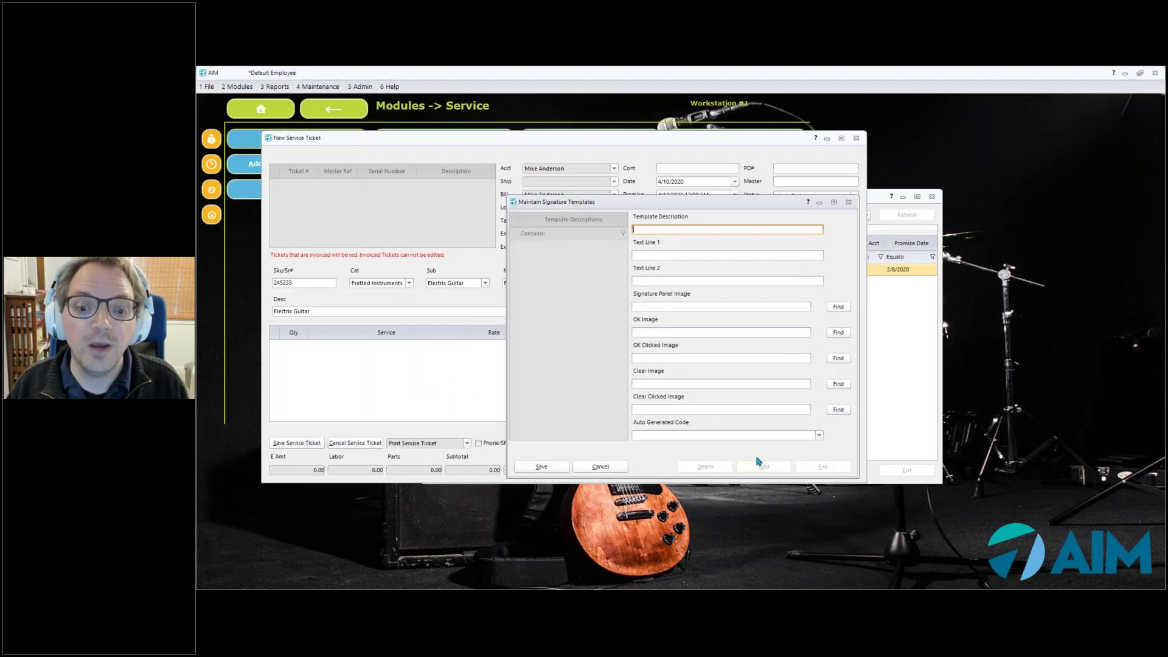
{"action": "type", "text": "Service"}
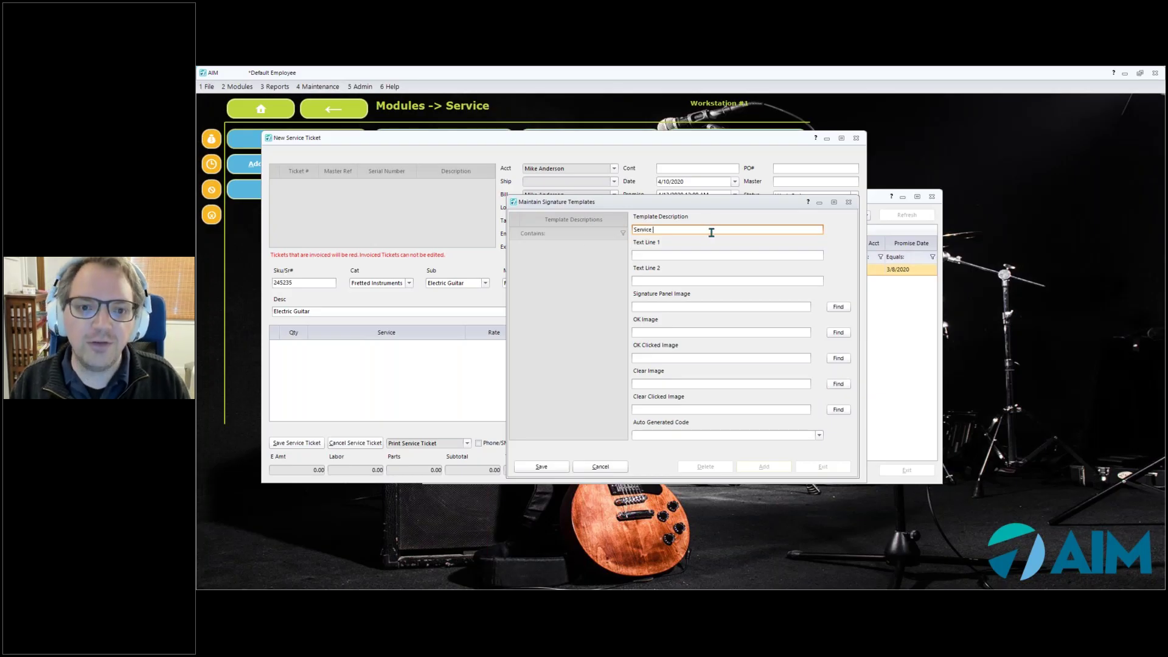
{"action": "type", "text": "ugan"}
{"action": "key", "text": "BackSpace"}
{"action": "key", "text": "BackSpace"}
{"action": "type", "text": "nature"}
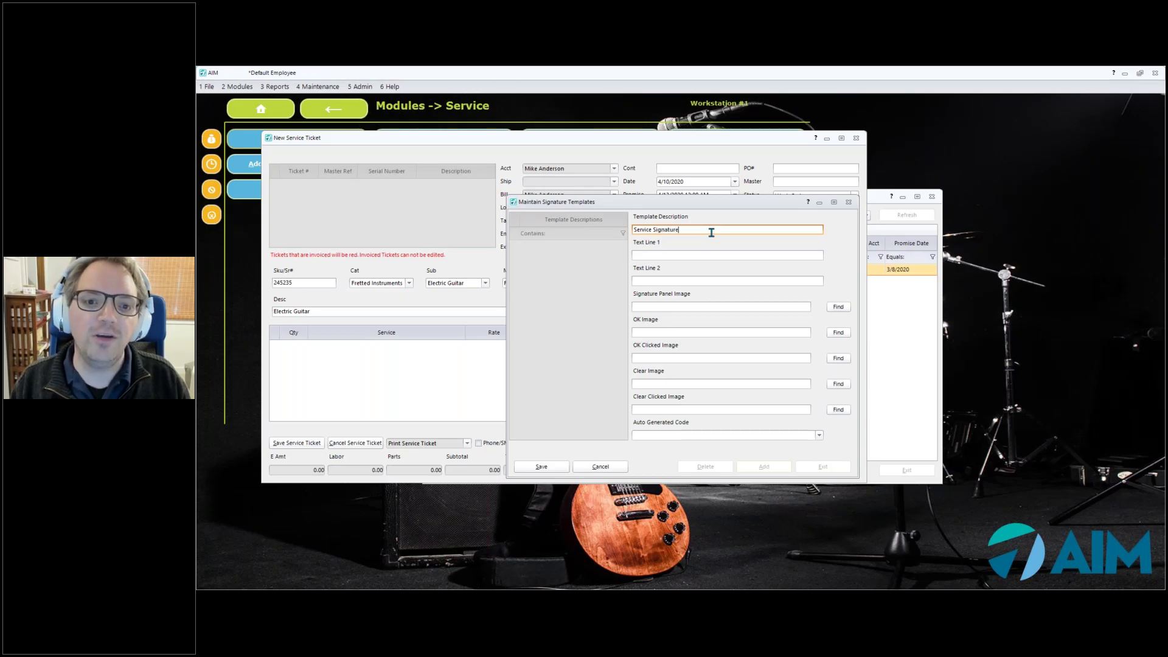
Set the template's Text Line 1 to "Please sign here" and its Signature Panel Image to dtPanel.bmp
{"action": "left_click", "coordinate": [683, 255]}
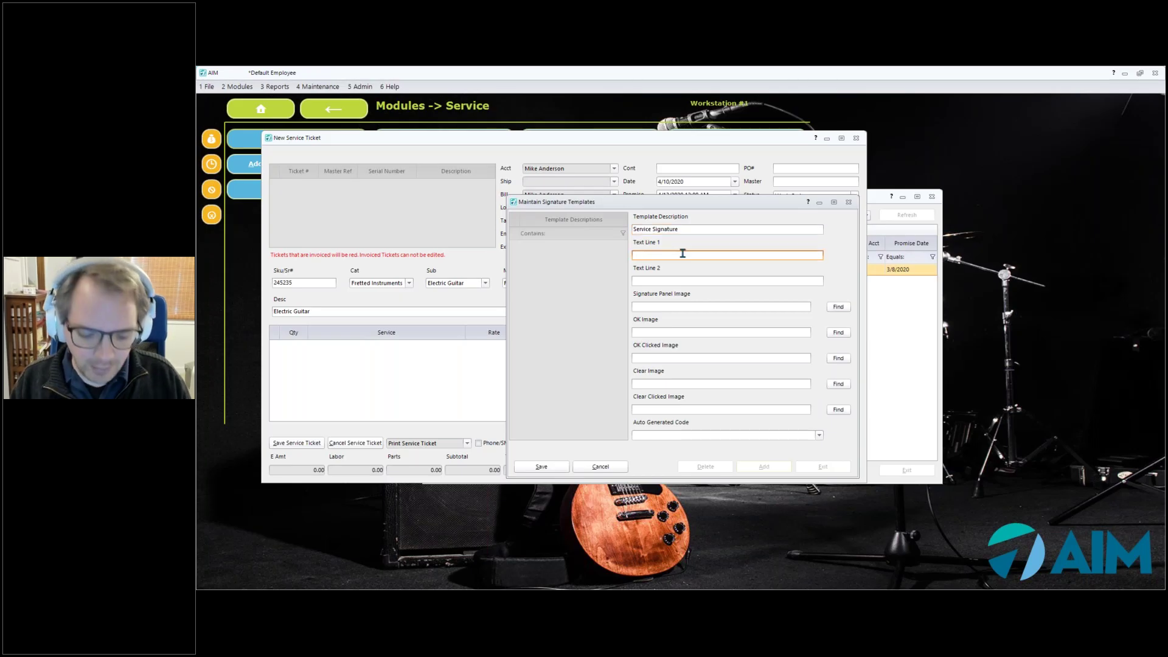
{"action": "type", "text": "Please sign here"}
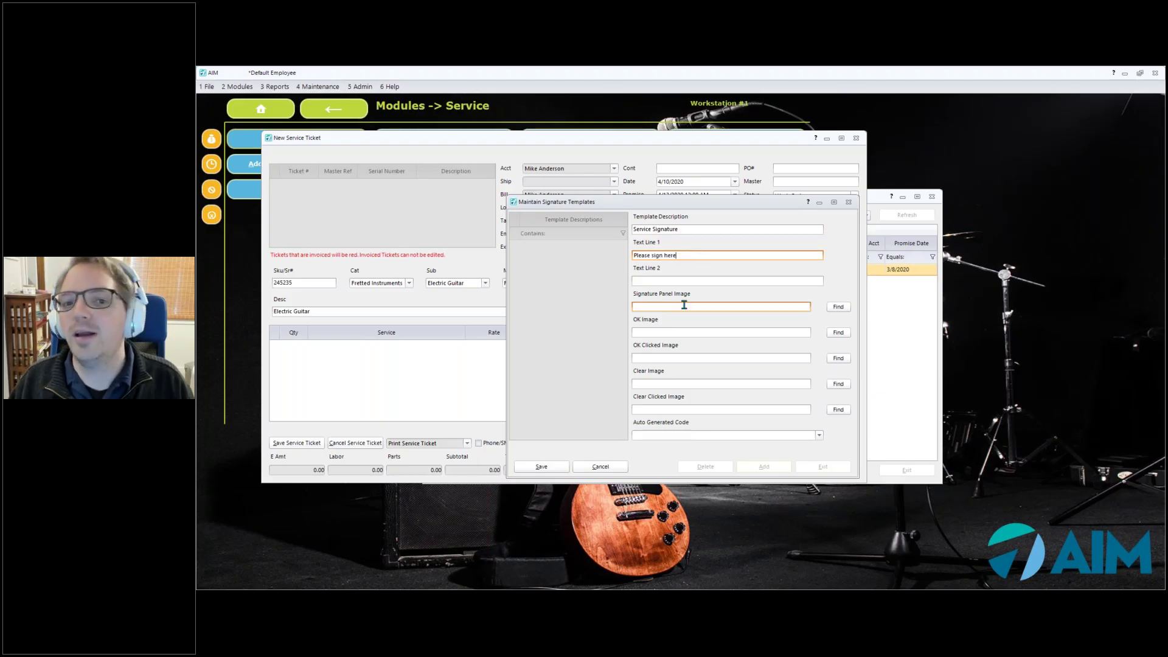
{"action": "key", "text": "Tab"}
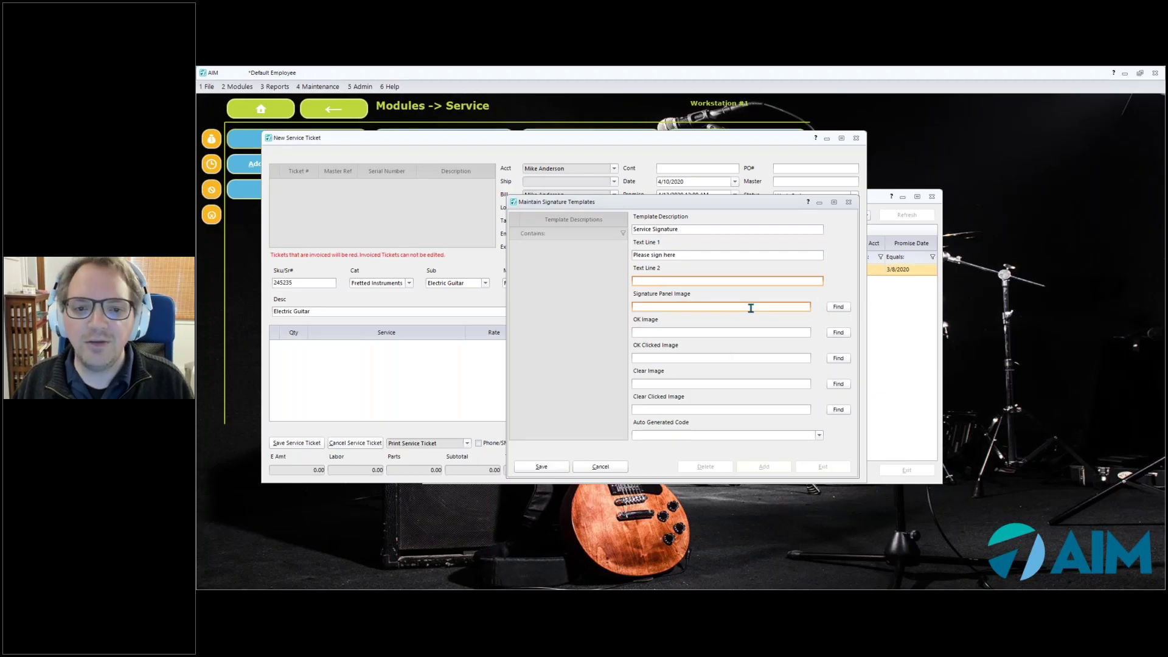
{"action": "left_click", "coordinate": [837, 309]}
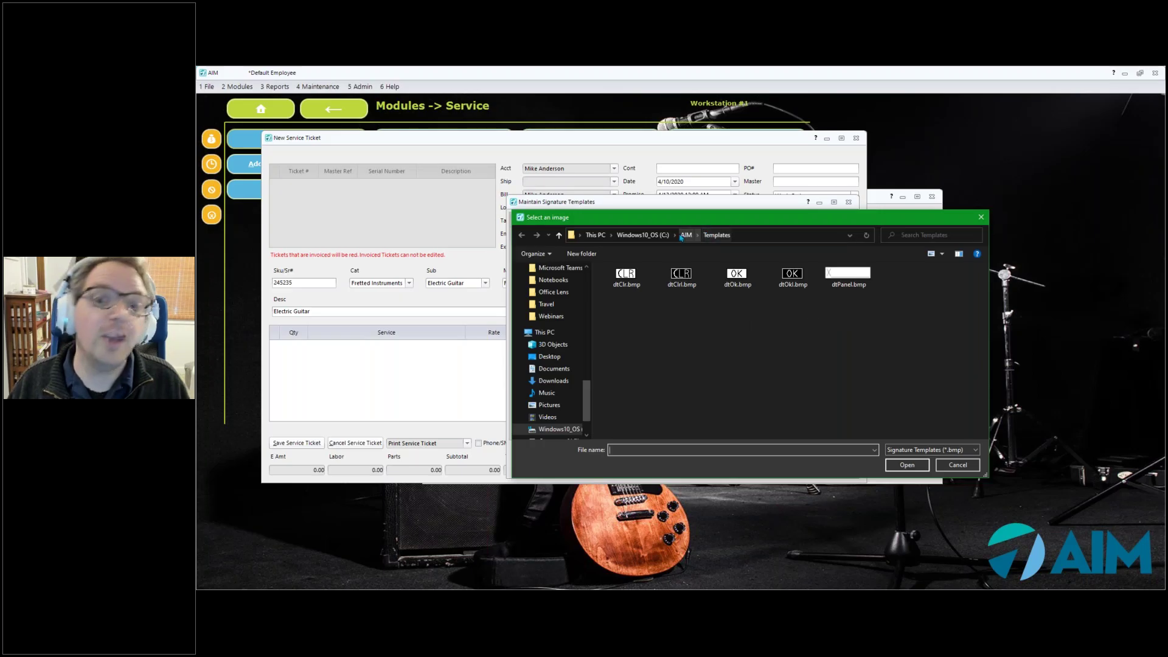
{"action": "left_click_drag", "start_coordinate": [773, 220], "coordinate": [739, 189]}
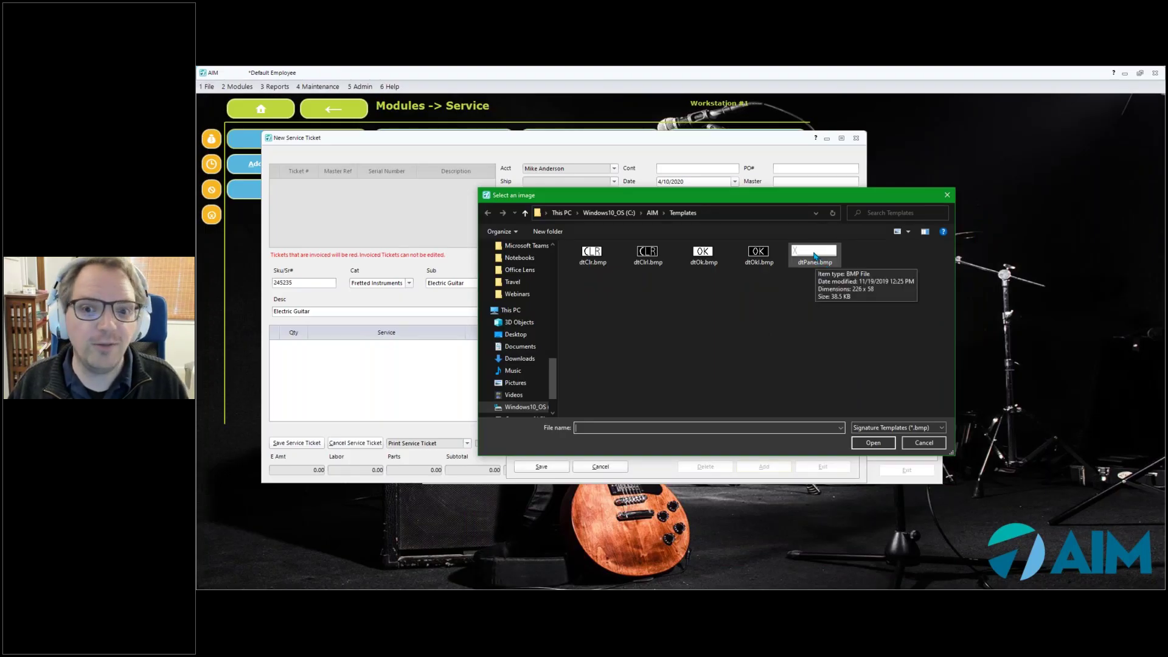
{"action": "double_click", "coordinate": [812, 256]}
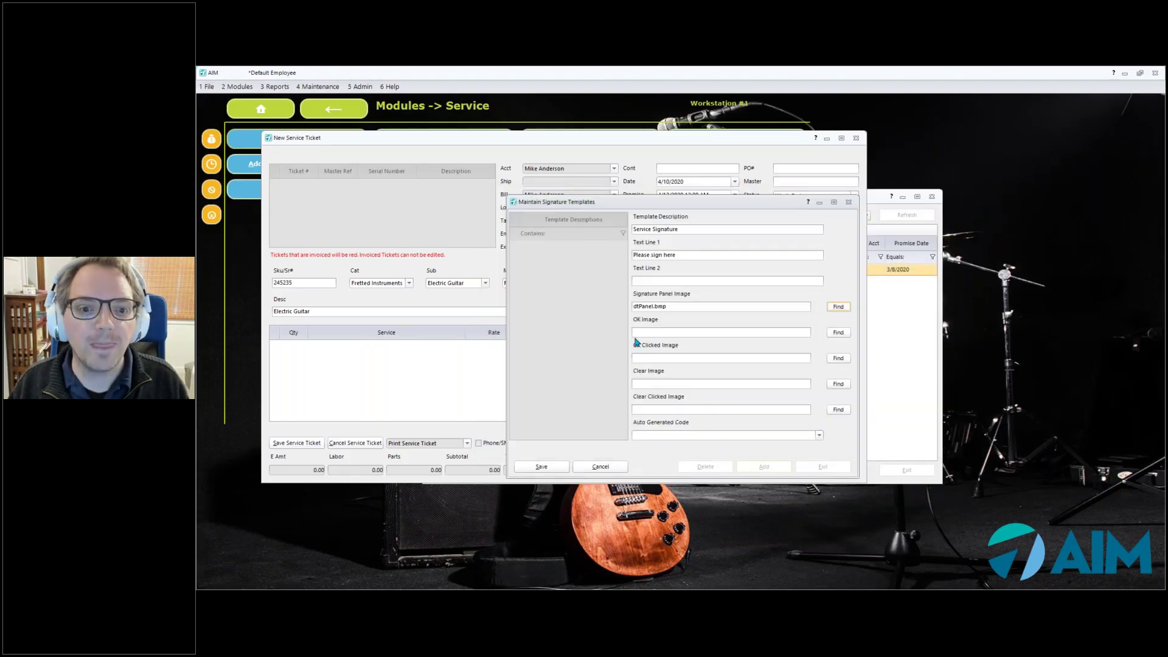
Assign dtClr.bmp as the template's OK Image and dtClrI.bmp as its OK Clicked Image
{"action": "left_click", "coordinate": [838, 332]}
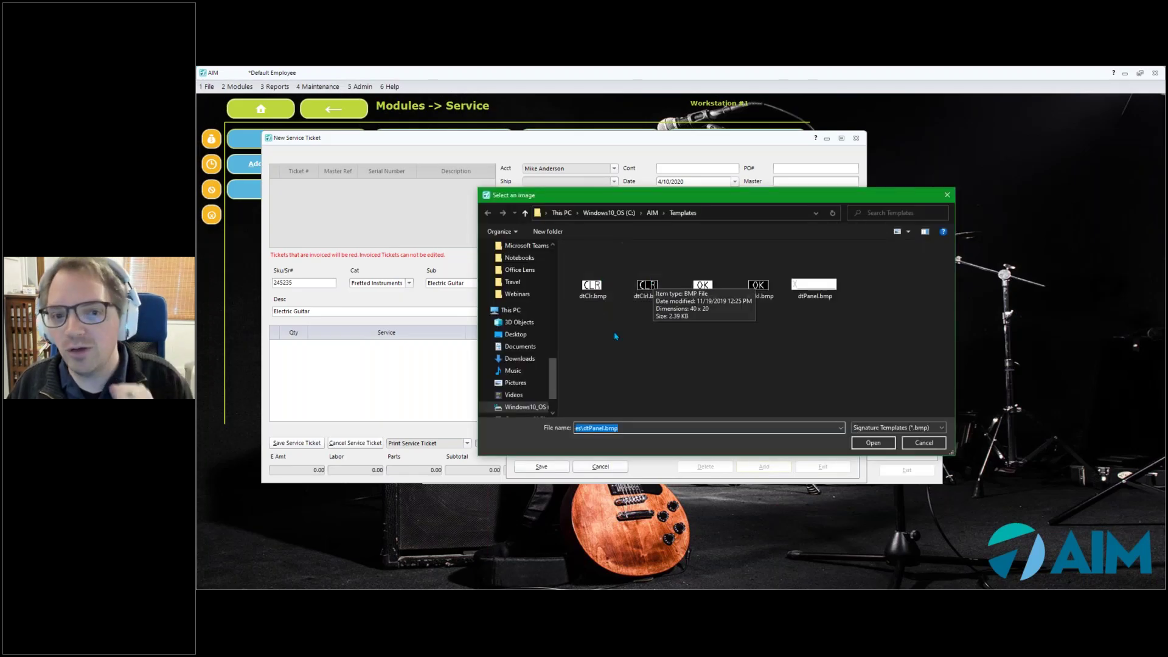
{"action": "left_click", "coordinate": [592, 279]}
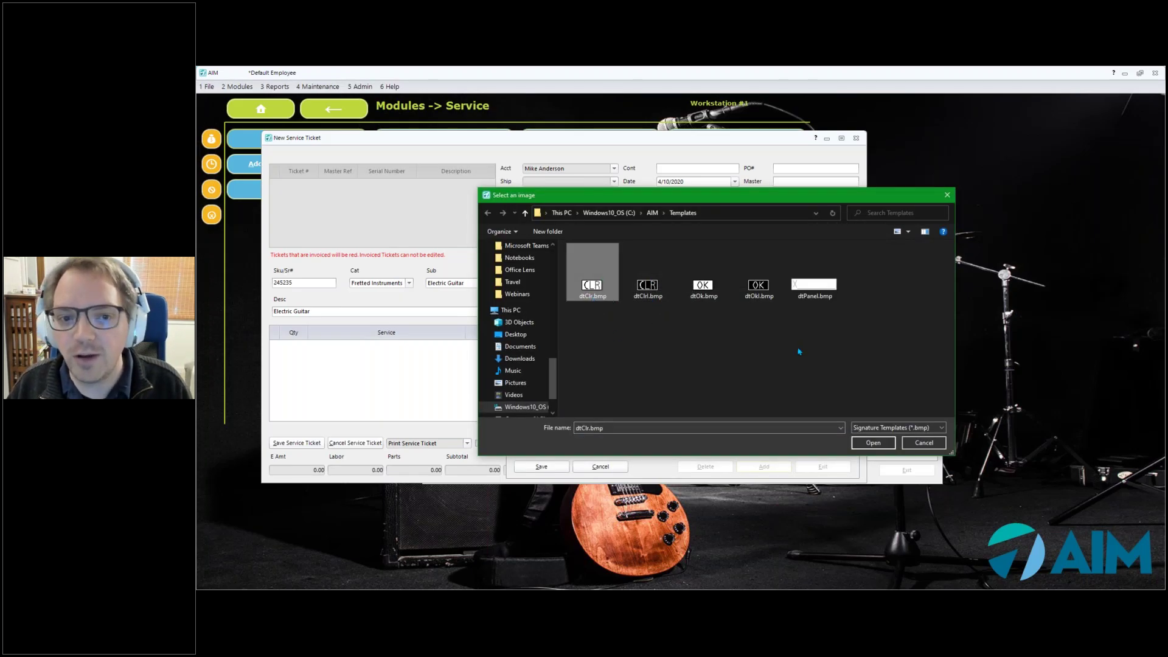
{"action": "left_click", "coordinate": [871, 444]}
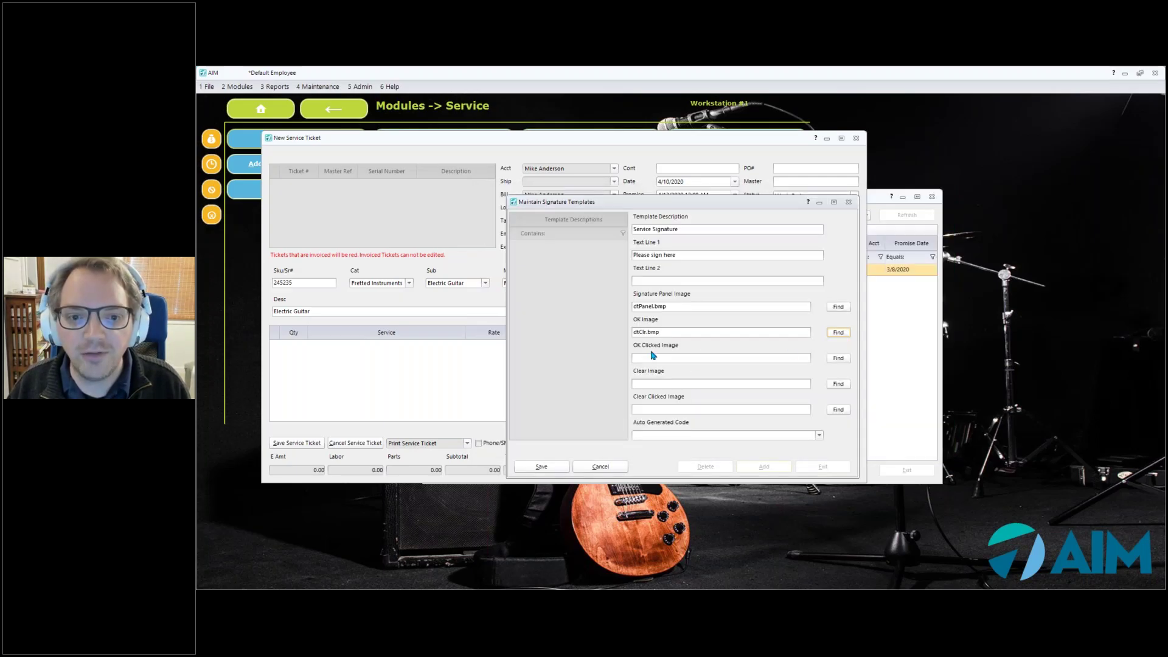
{"action": "left_click", "coordinate": [841, 364]}
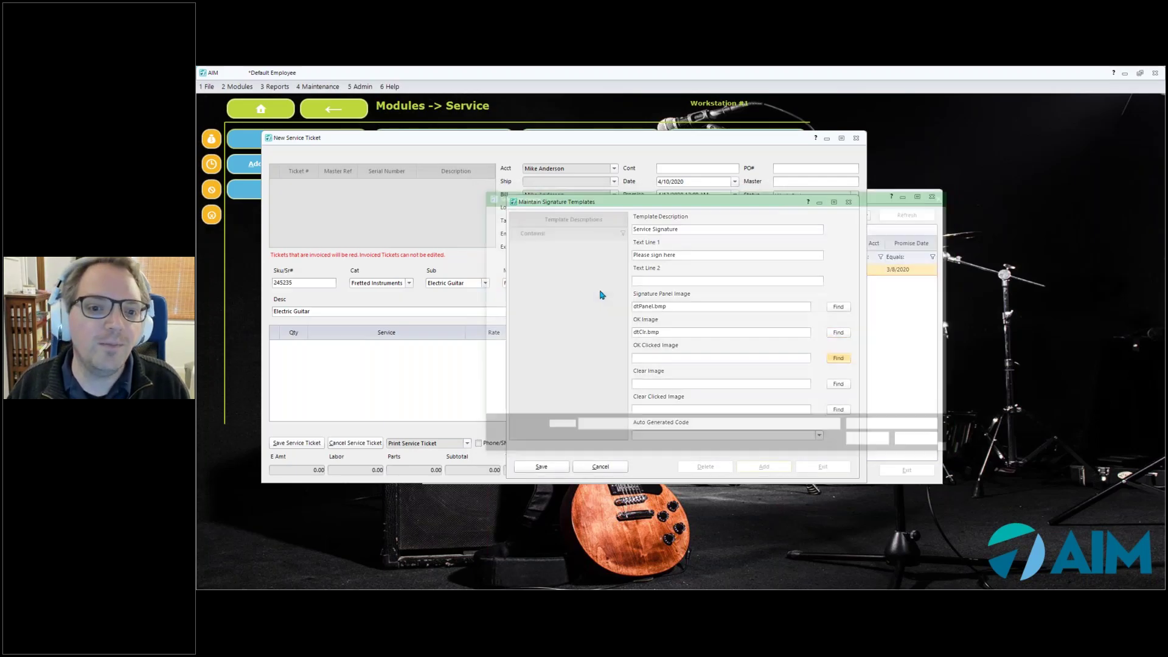
{"action": "left_click", "coordinate": [658, 274]}
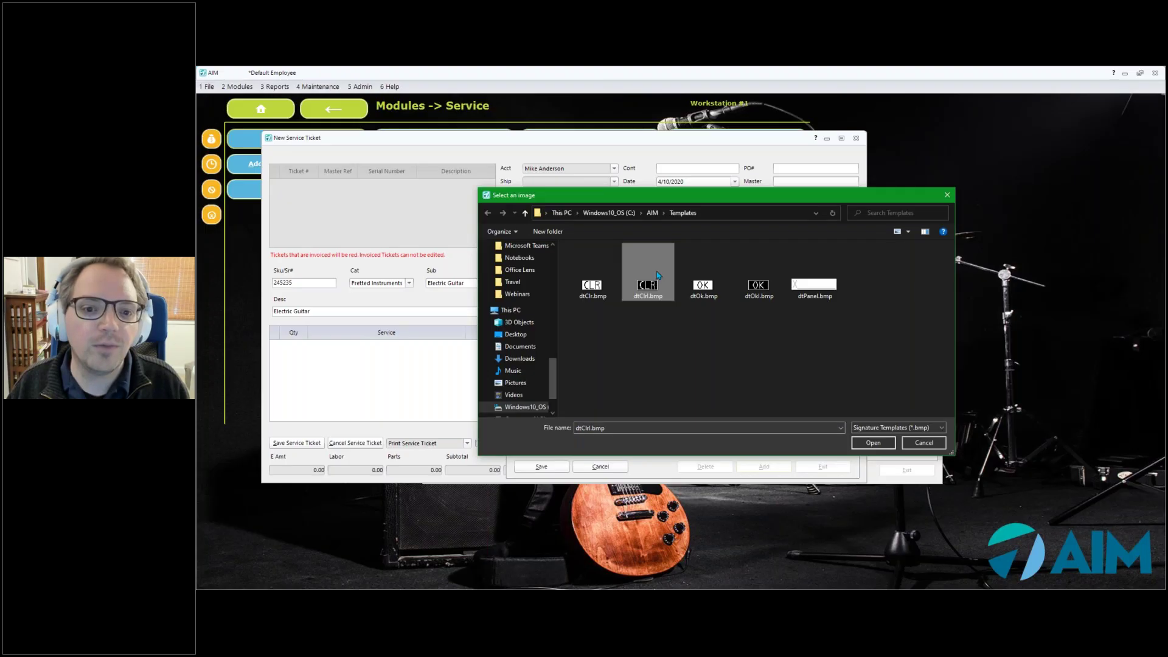
{"action": "left_click", "coordinate": [873, 444]}
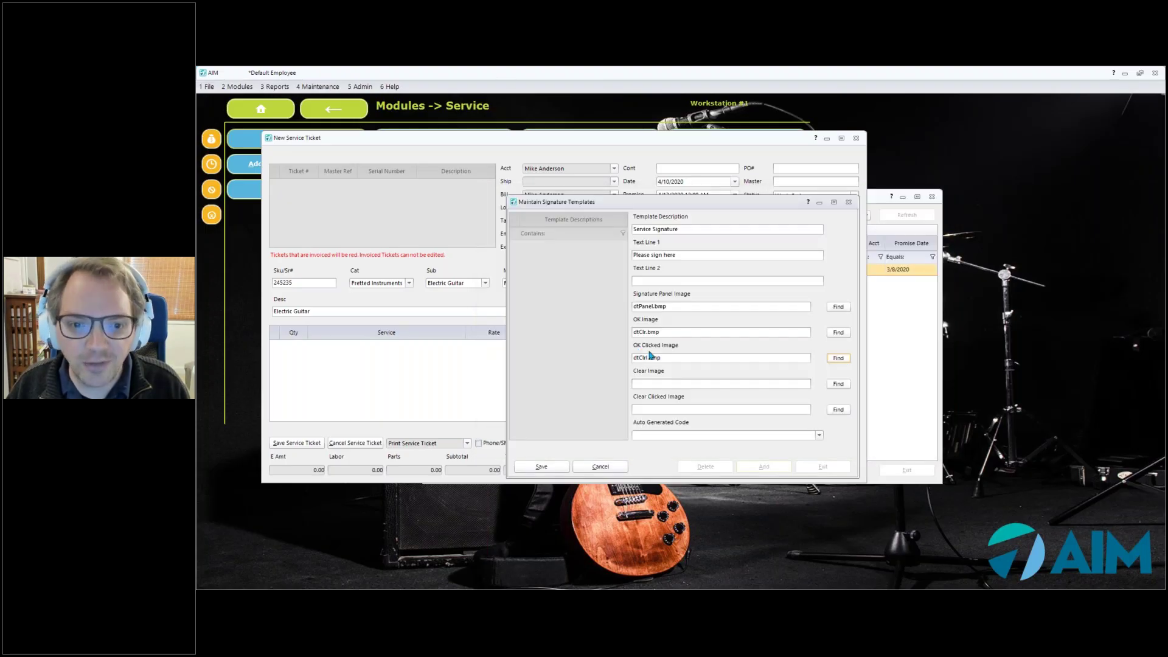
Set the template's OK Image to dtOk.bmp and its OK Clicked Image to dtOkI.bmp
{"action": "left_click", "coordinate": [840, 333]}
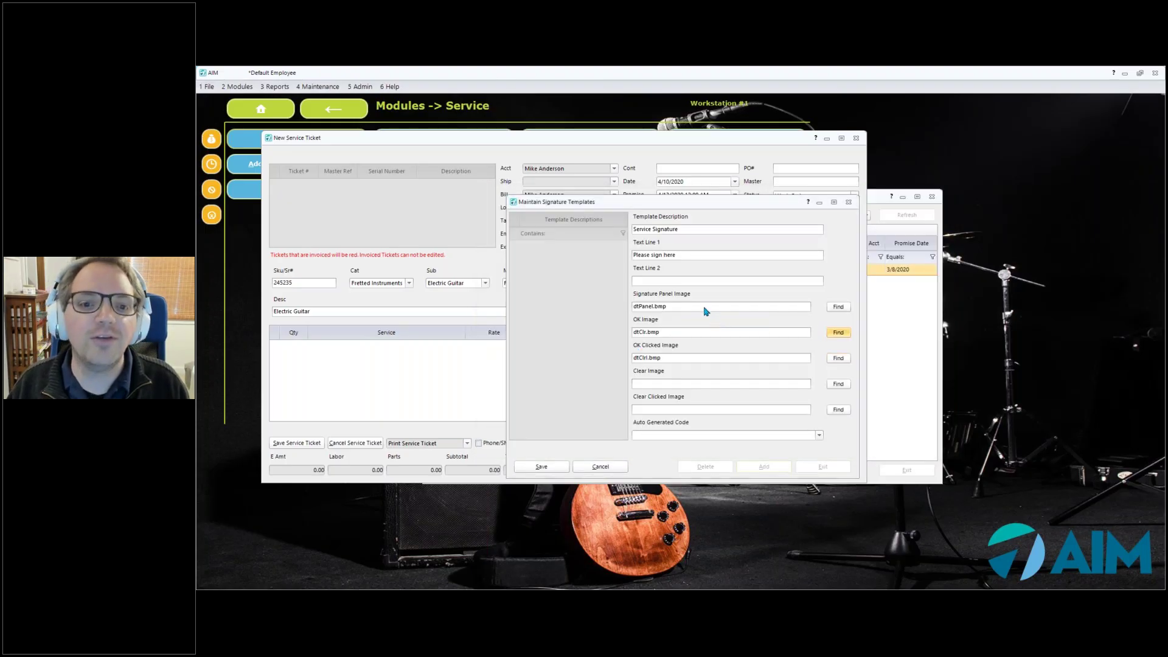
{"action": "left_click", "coordinate": [704, 281]}
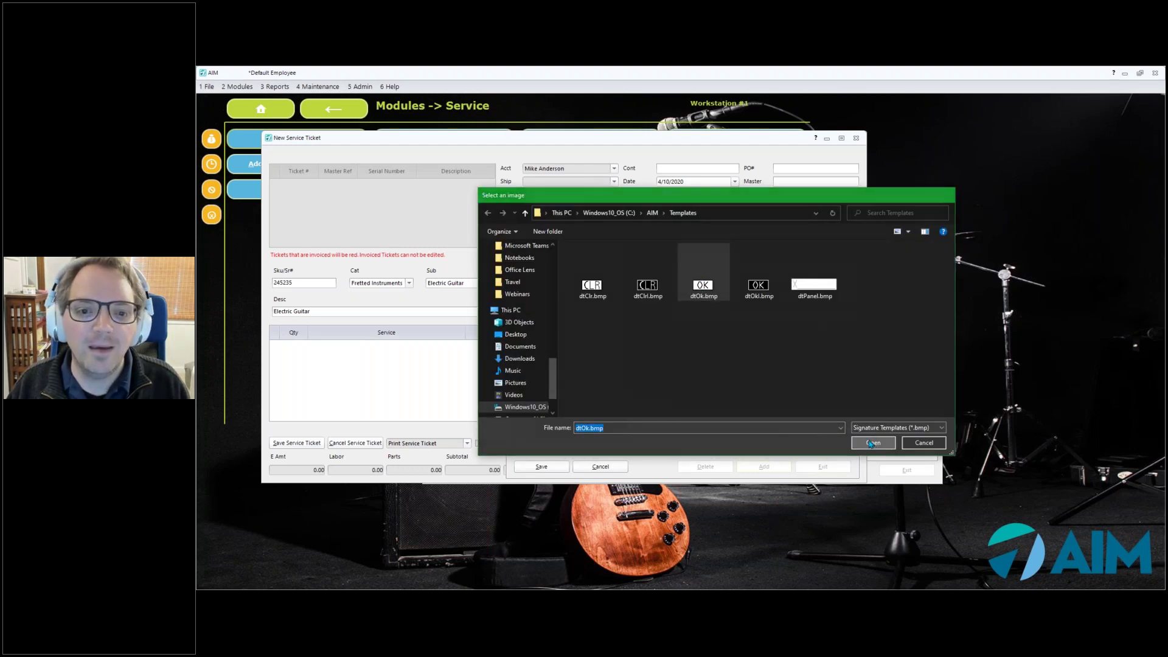
{"action": "left_click", "coordinate": [873, 443]}
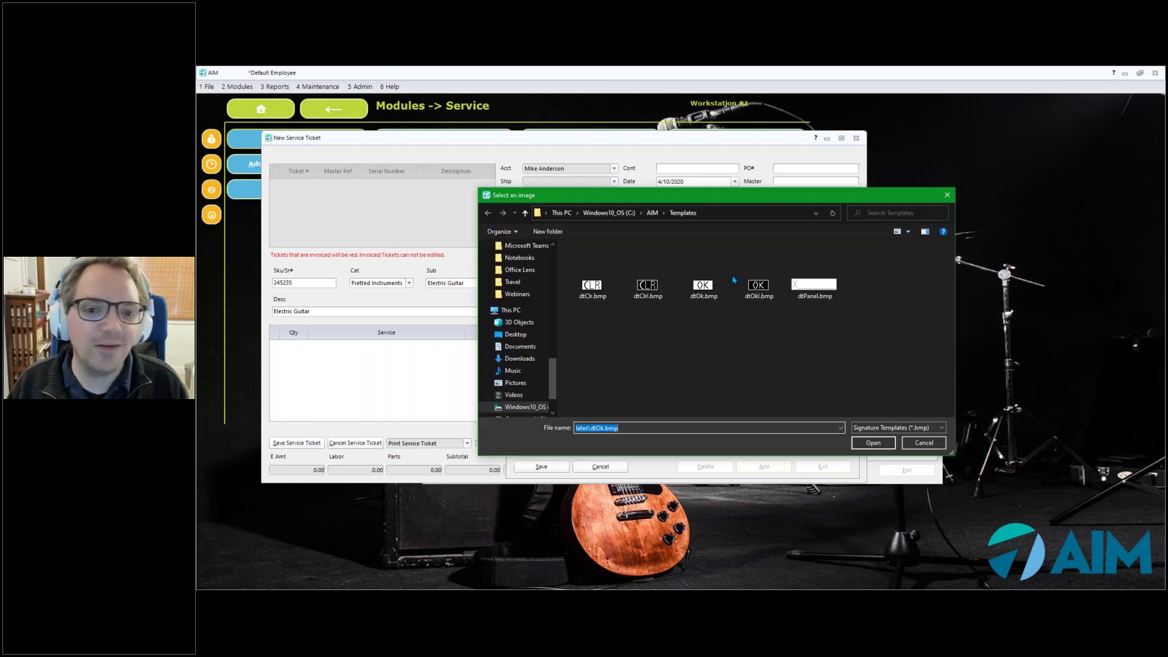
{"action": "left_click", "coordinate": [735, 281]}
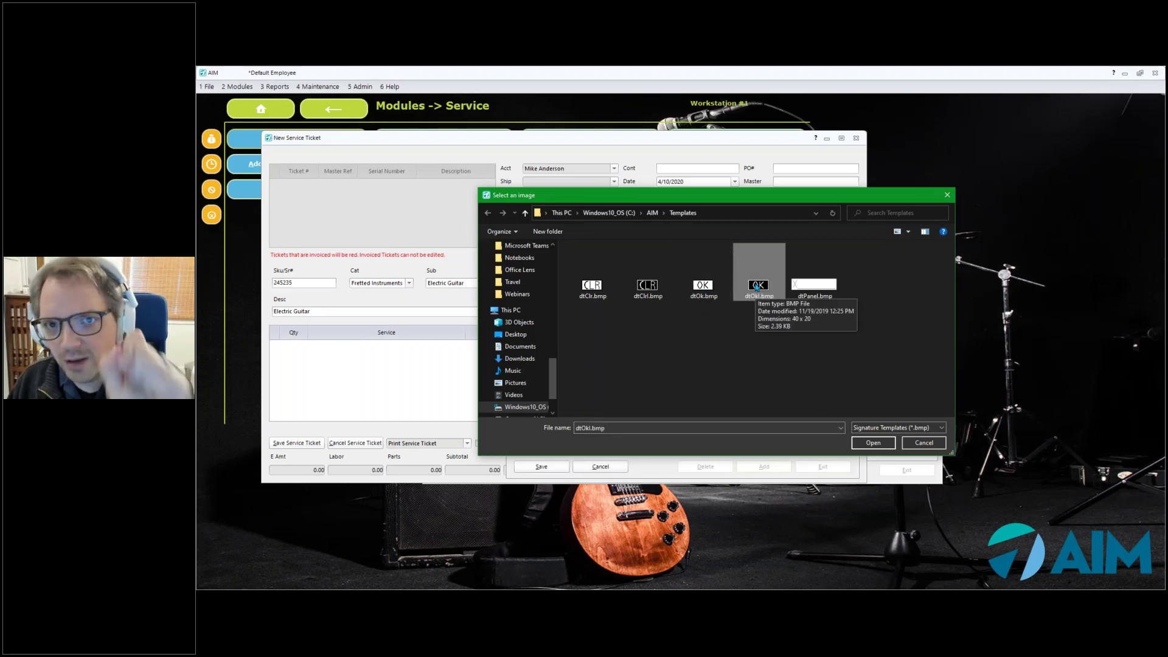
{"action": "left_click", "coordinate": [871, 443]}
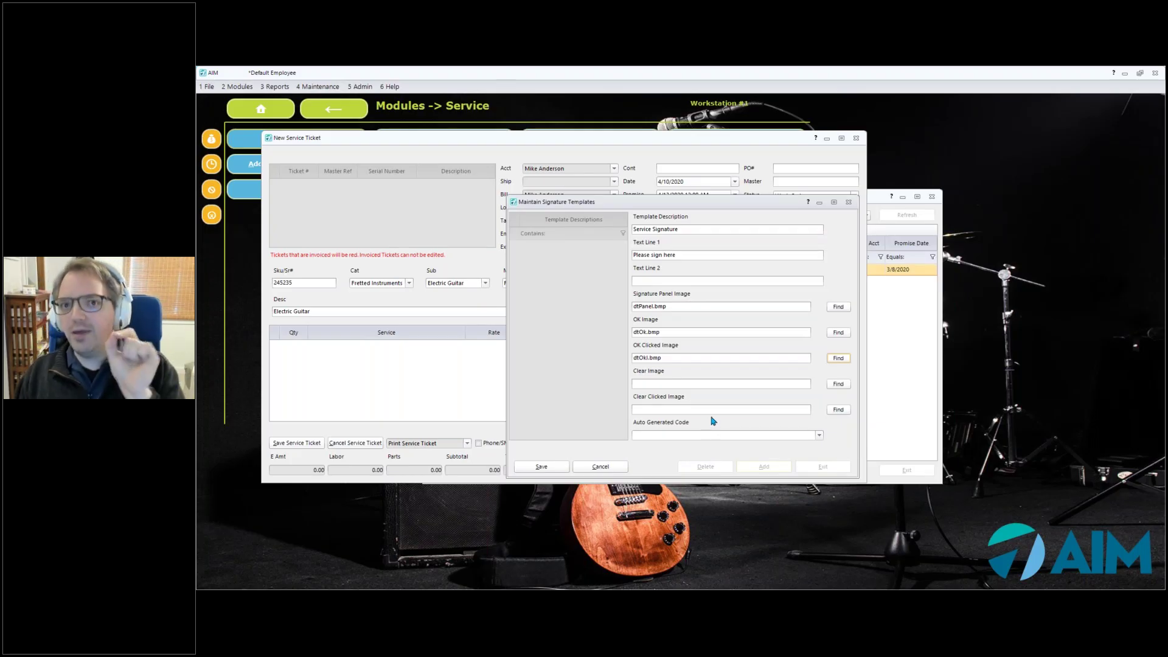
Set the template's Auto Generated Code to New Service Doc and try to save it, then discard the template and leave signature template maintenance
{"action": "left_click", "coordinate": [819, 436]}
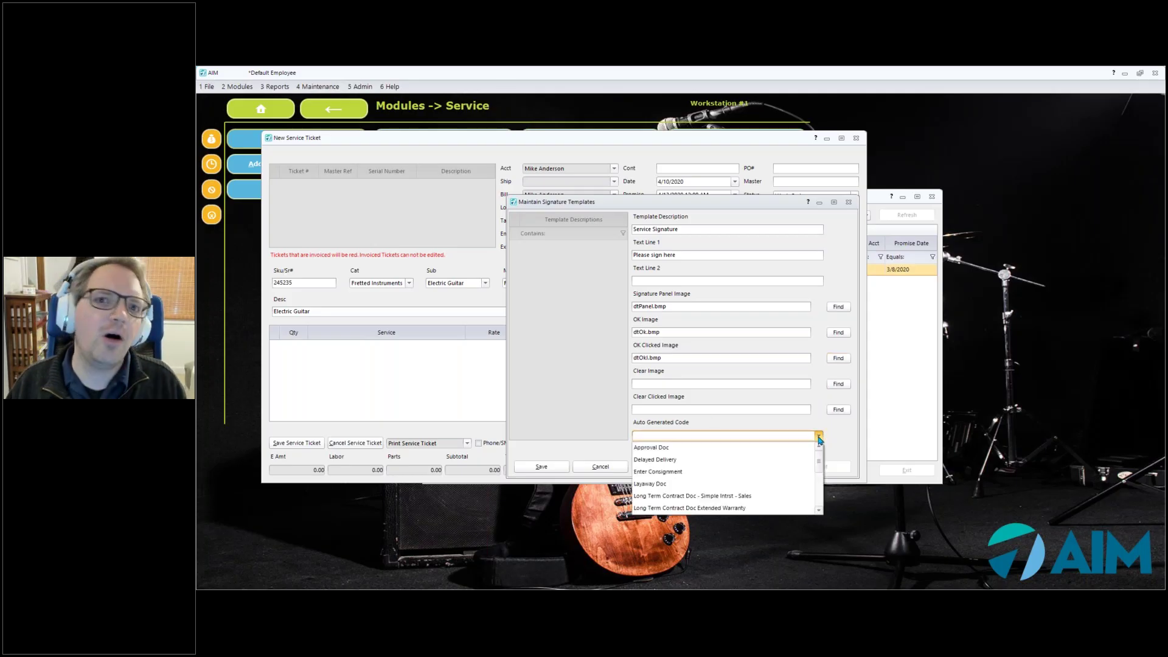
{"action": "scroll", "coordinate": [819, 467], "scroll_direction": "down", "scroll_amount": 2}
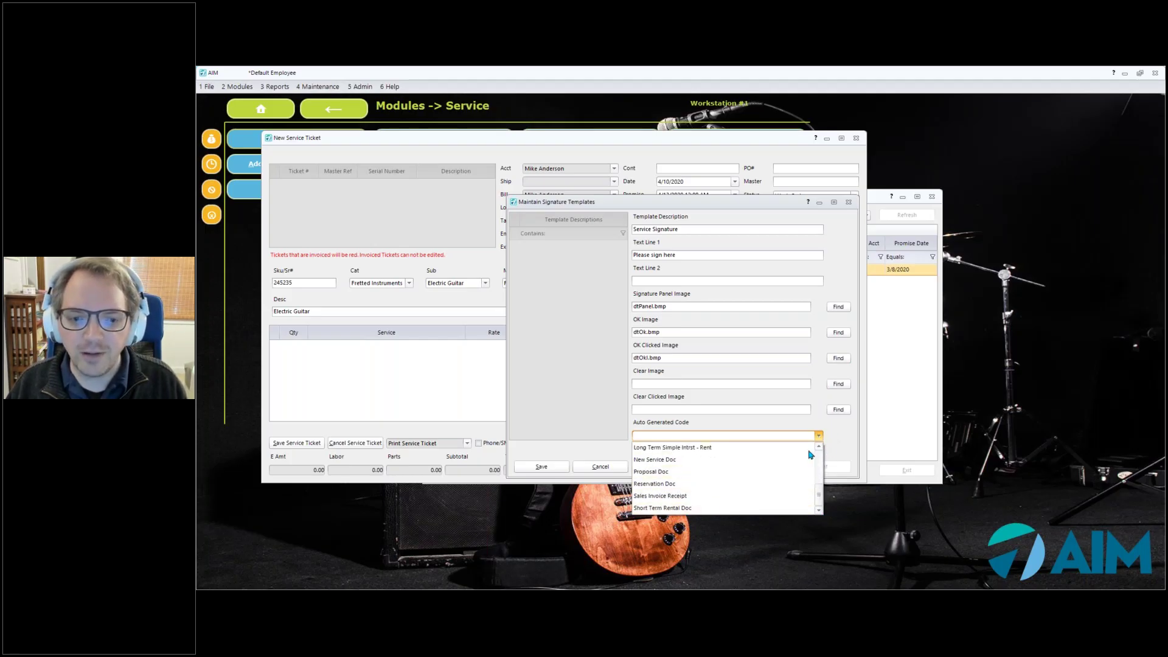
{"action": "left_click", "coordinate": [667, 461]}
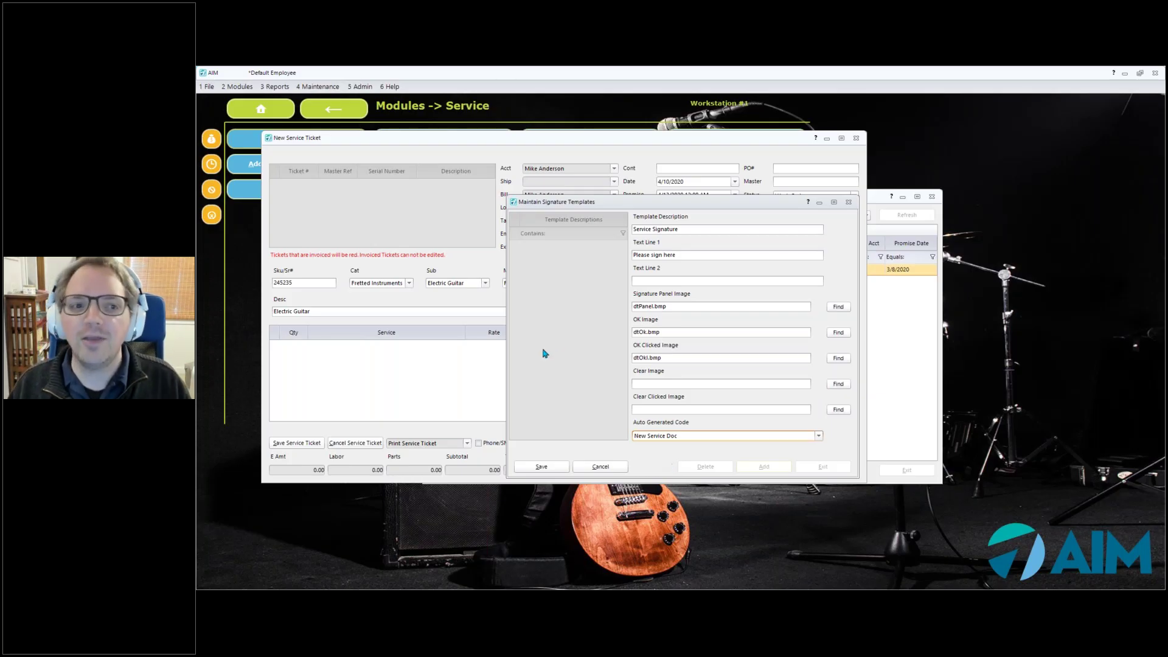
{"action": "left_click", "coordinate": [557, 470]}
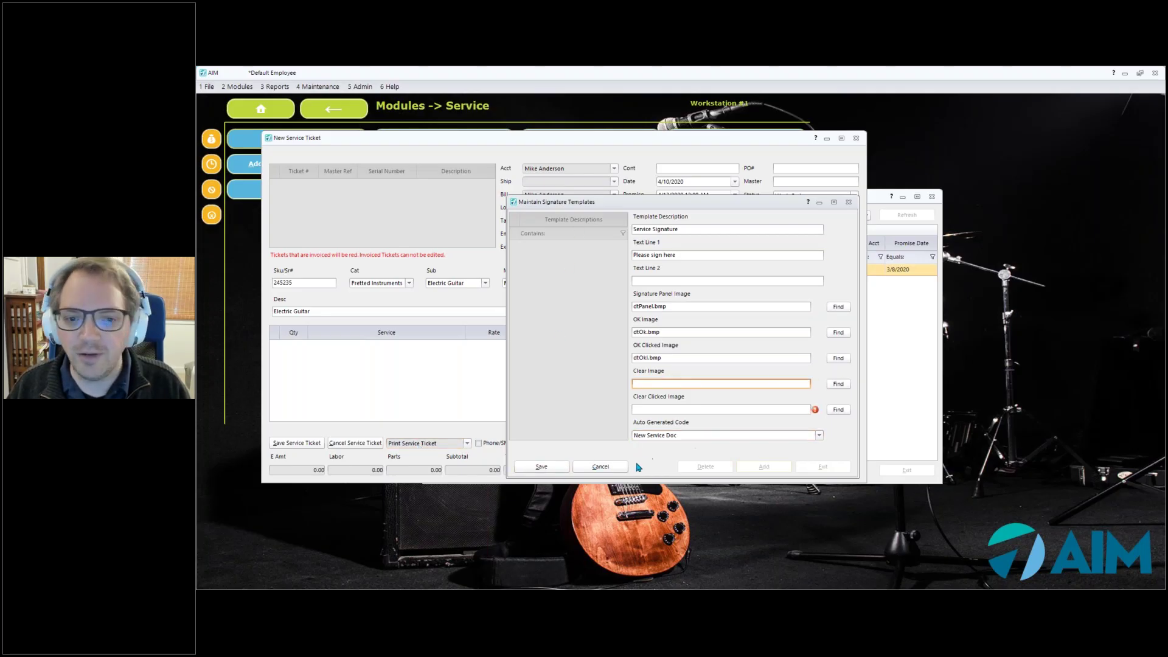
{"action": "left_click", "coordinate": [601, 466]}
{"action": "left_click", "coordinate": [834, 470]}
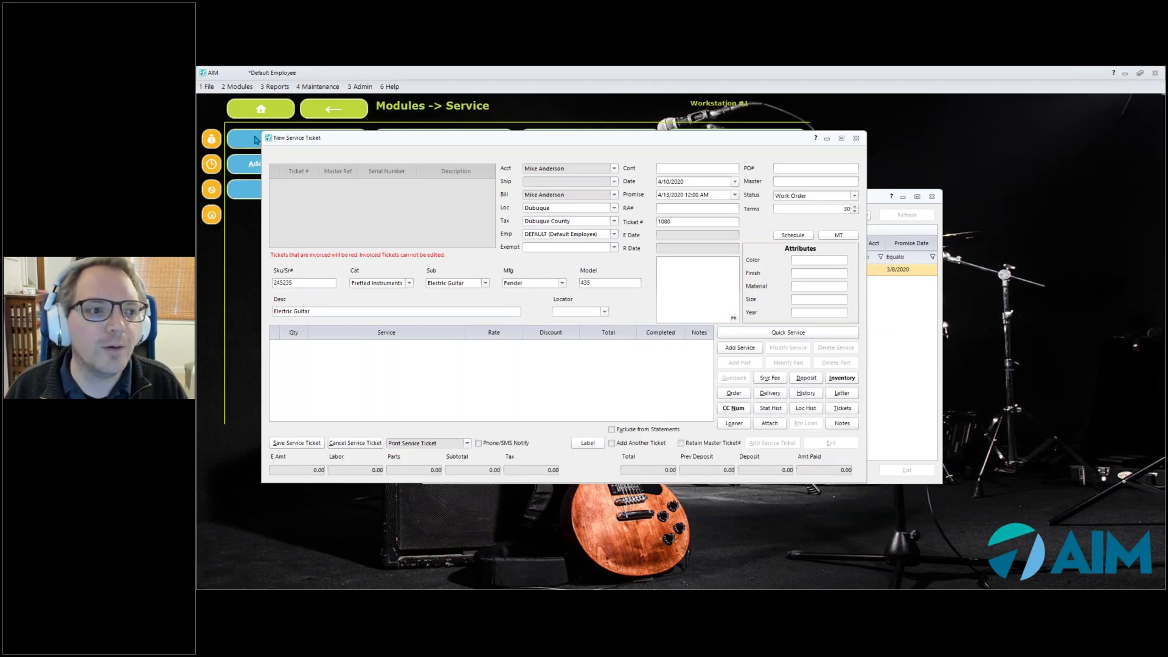
Close the New Service Ticket without saving, then dismiss the customer search and the Add/Change Master Ticket window
{"action": "left_click", "coordinate": [856, 138]}
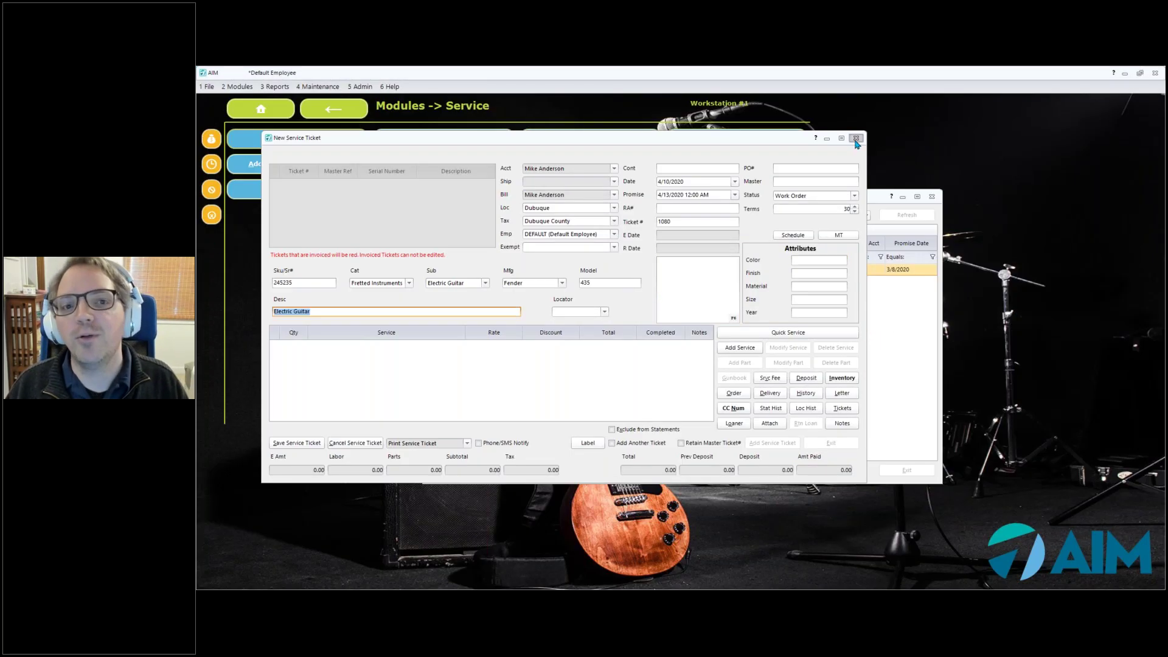
{"action": "left_click", "coordinate": [561, 330]}
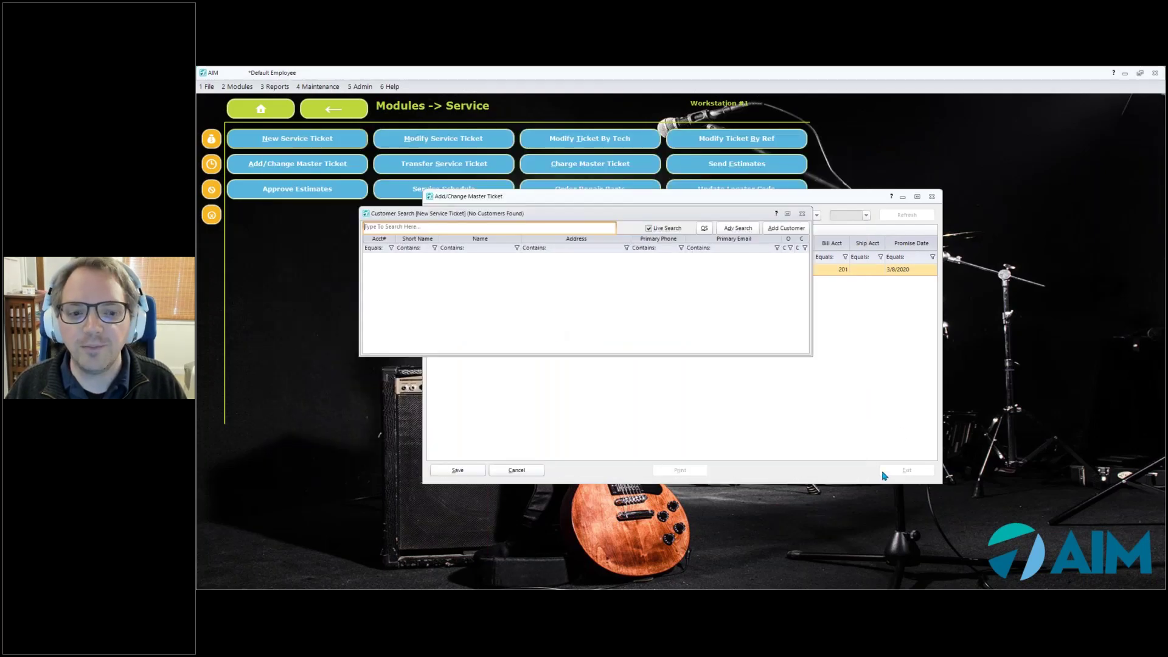
{"action": "key", "text": "Escape"}
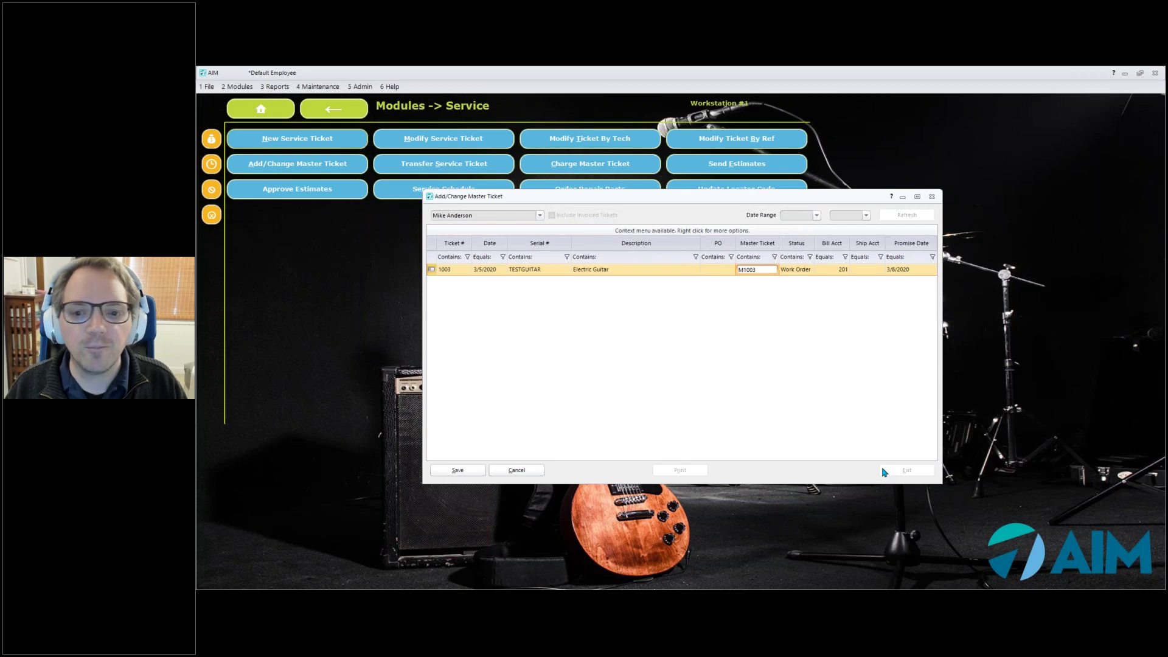
{"action": "key", "text": "Escape"}
{"action": "left_click", "coordinate": [516, 470]}
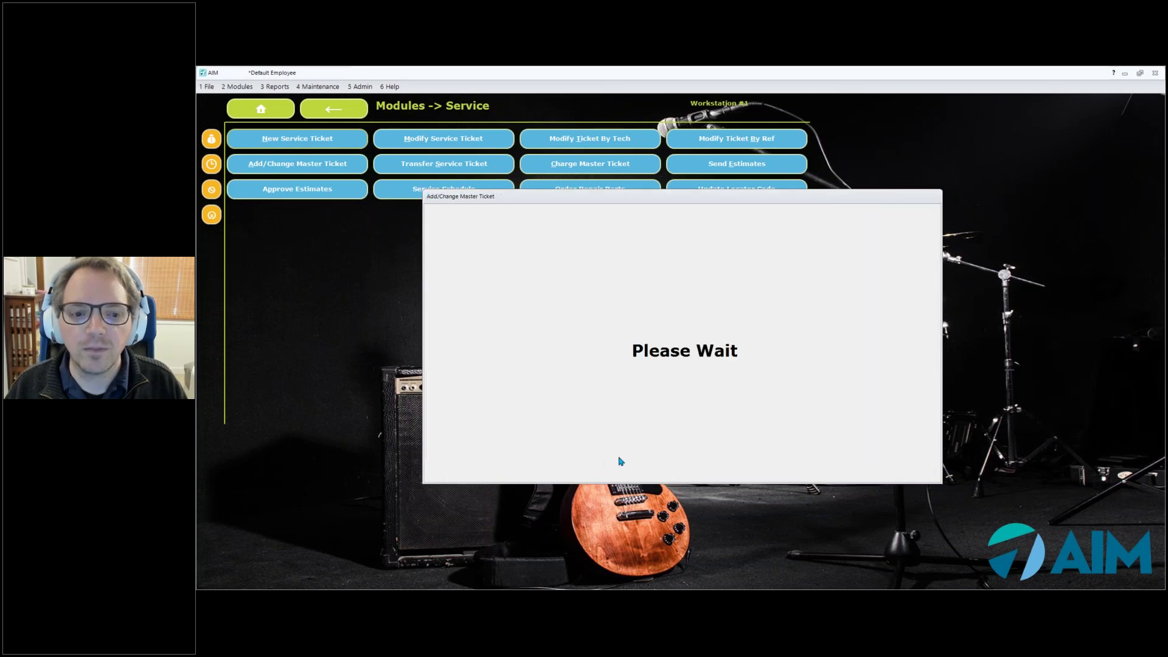
{"action": "key", "text": "Escape"}
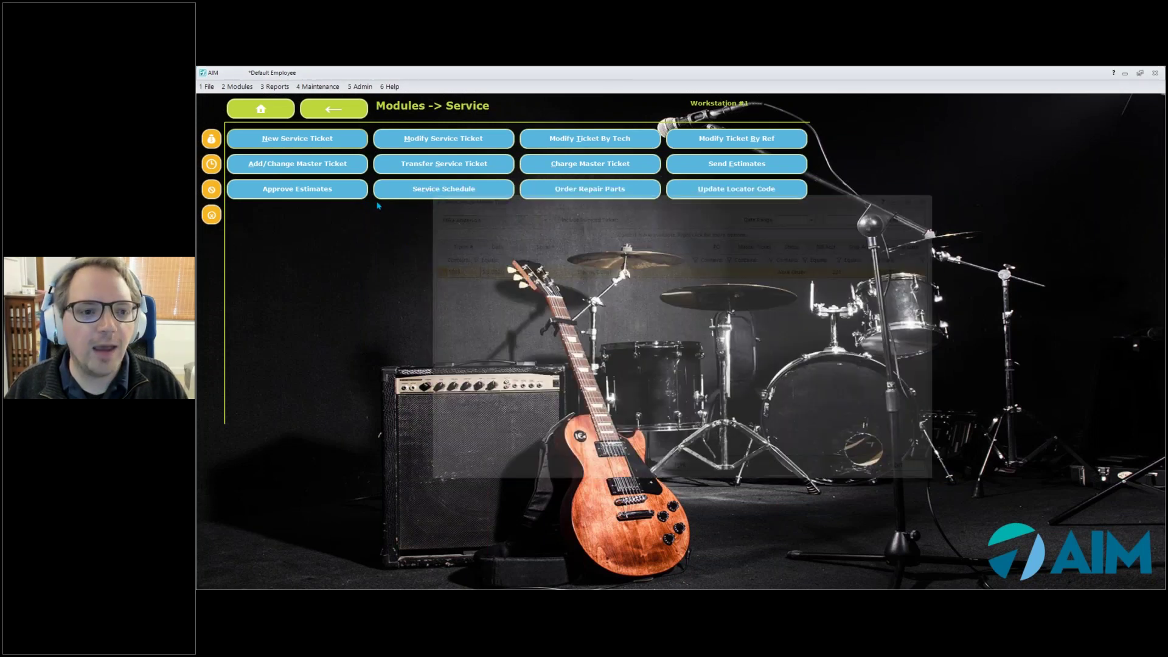
{"action": "key", "text": "Escape"}
Open Customer History from the Customer module and find the customer by first name
{"action": "left_click", "coordinate": [261, 110]}
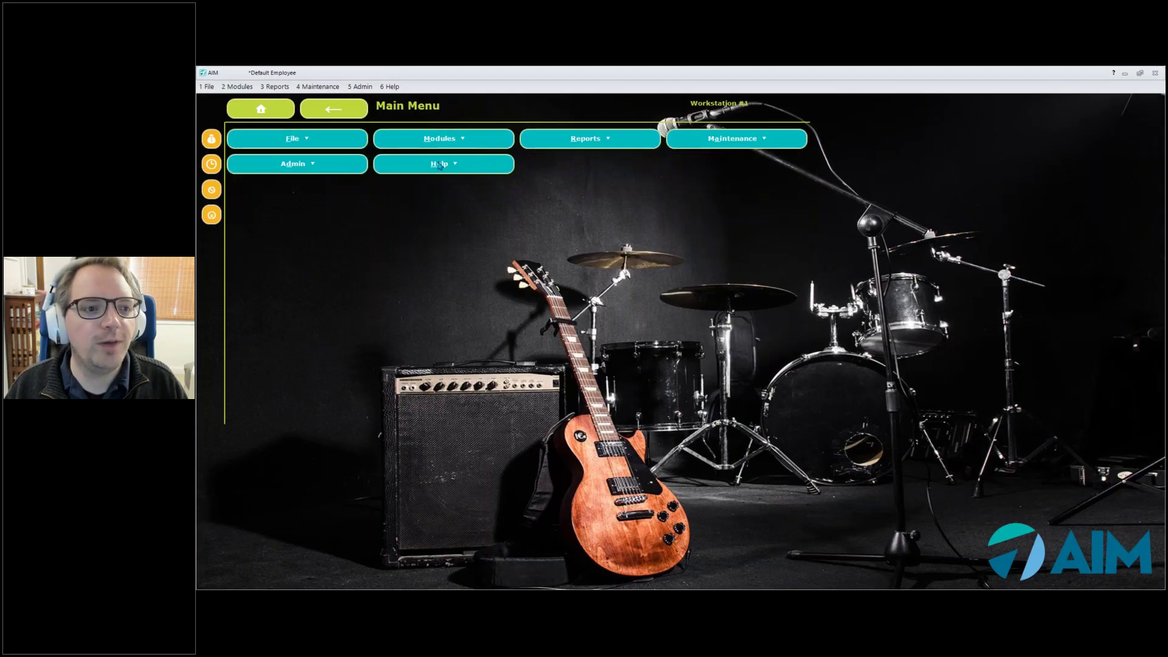
{"action": "left_click", "coordinate": [444, 138]}
{"action": "left_click", "coordinate": [618, 144]}
{"action": "left_click", "coordinate": [617, 144]}
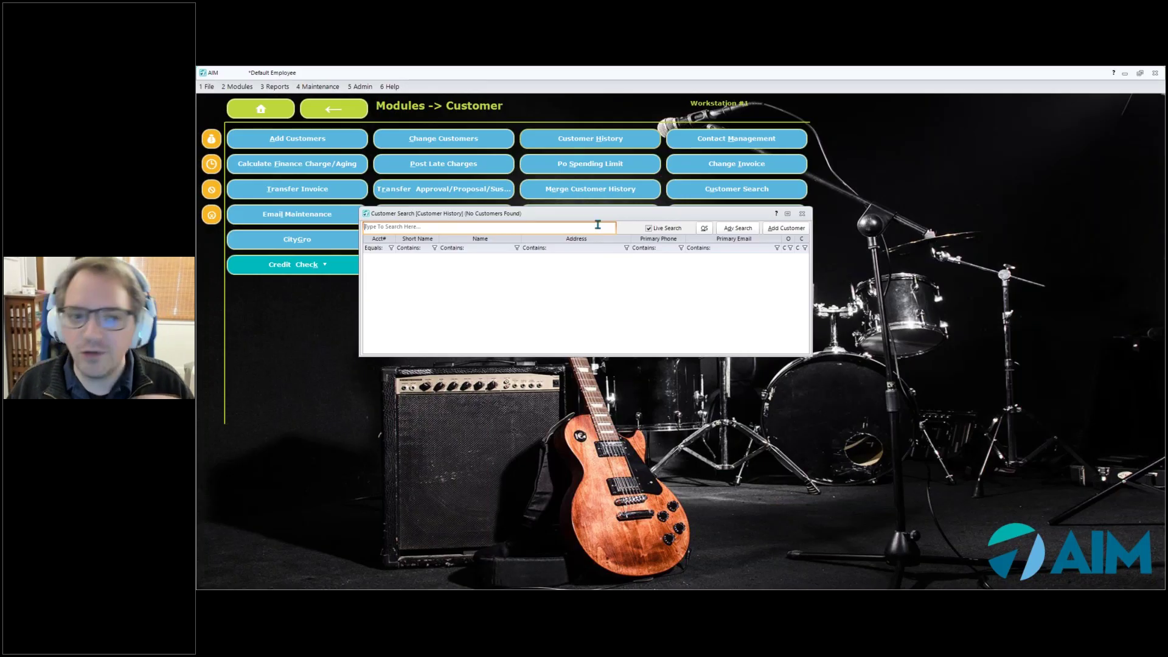
{"action": "type", "text": "test"}
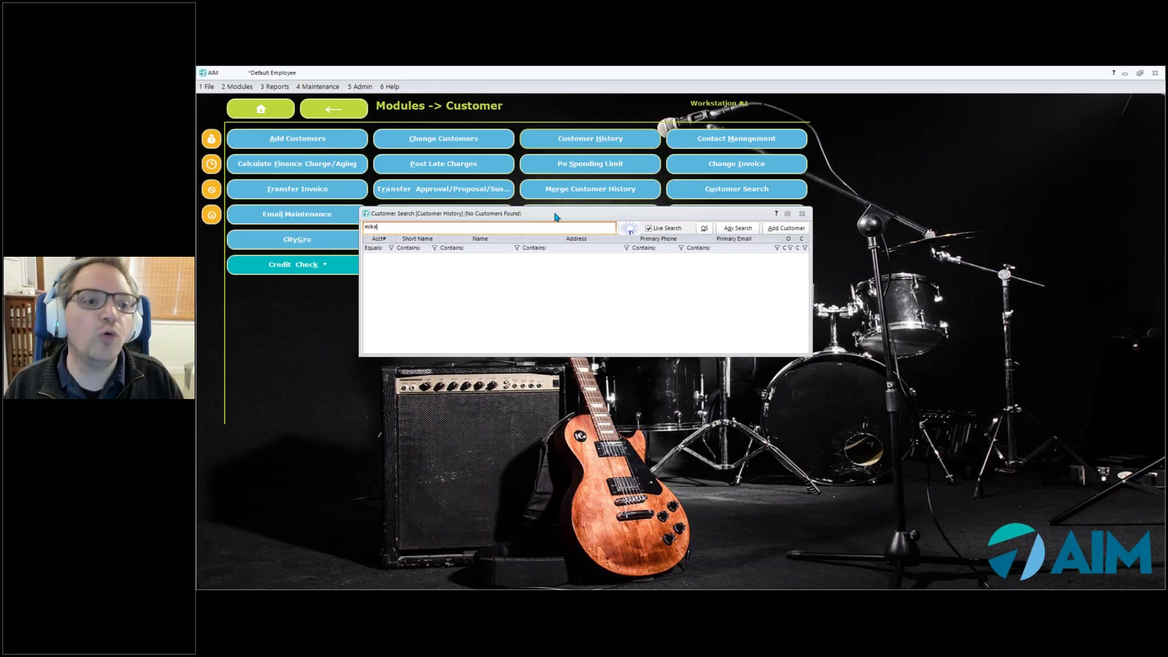
{"action": "key", "text": "Return"}
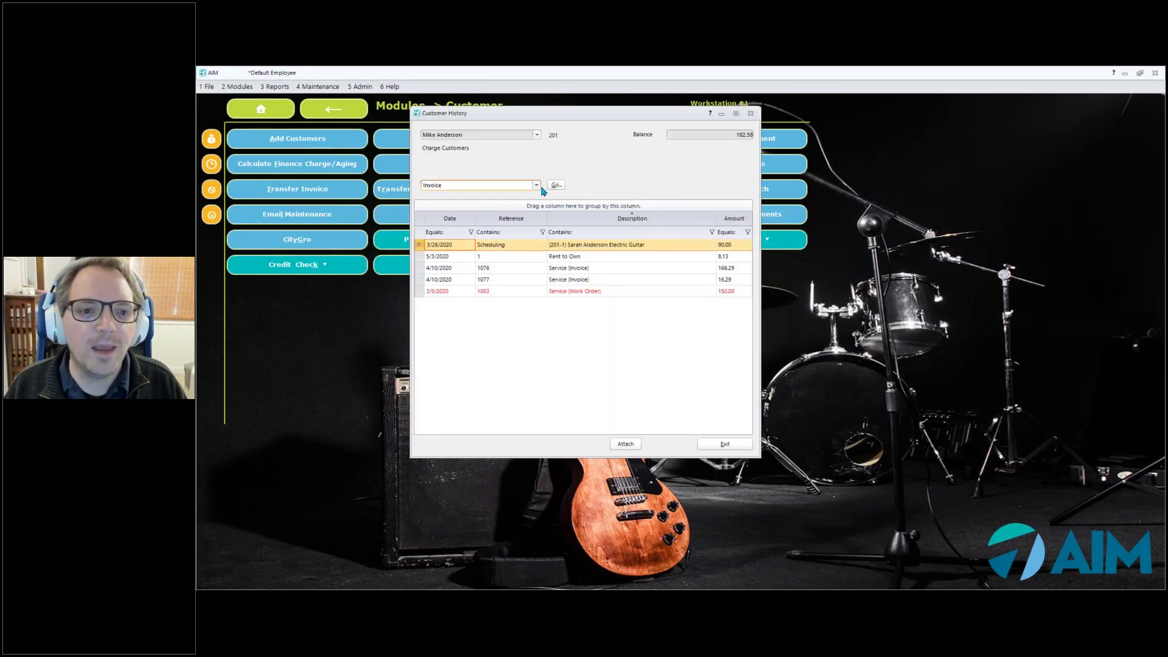
View the customer's signatures with the View Signatures option, then close Customer History
{"action": "left_click", "coordinate": [537, 189]}
{"action": "scroll", "coordinate": [541, 222], "scroll_direction": "down", "scroll_amount": 3}
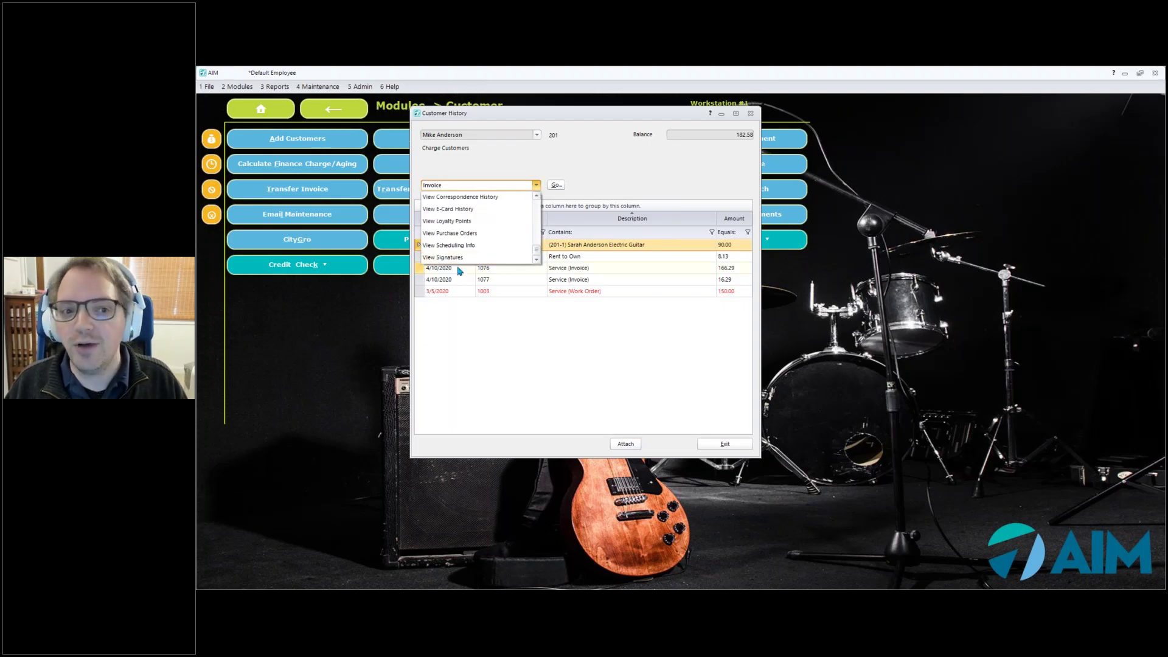
{"action": "left_click", "coordinate": [453, 263]}
{"action": "left_click", "coordinate": [555, 189]}
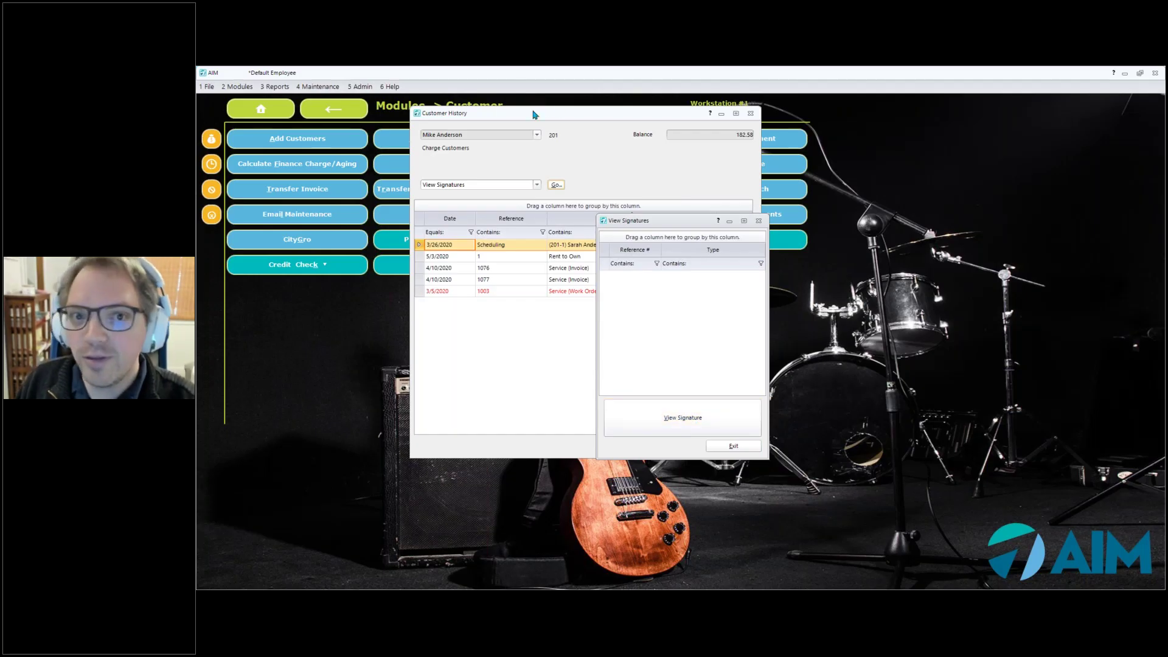
{"action": "left_click", "coordinate": [751, 114]}
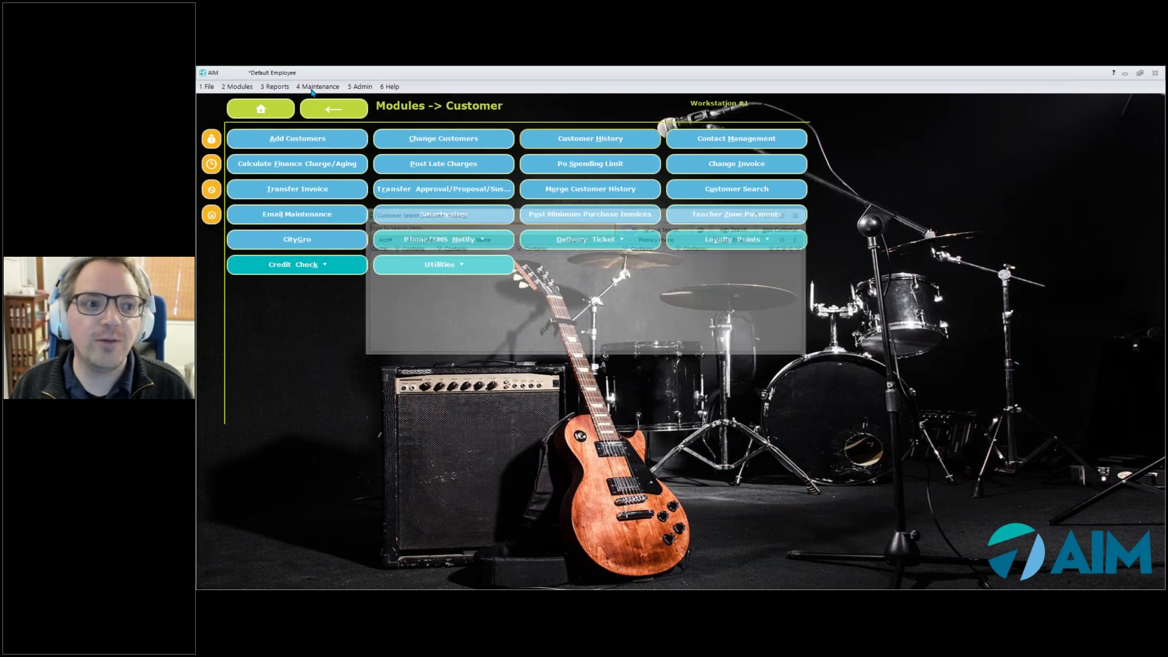
Examine the document types available as Auto Generated Code in Maintain Signature Templates, then exit without adding a template
{"action": "left_click", "coordinate": [316, 87]}
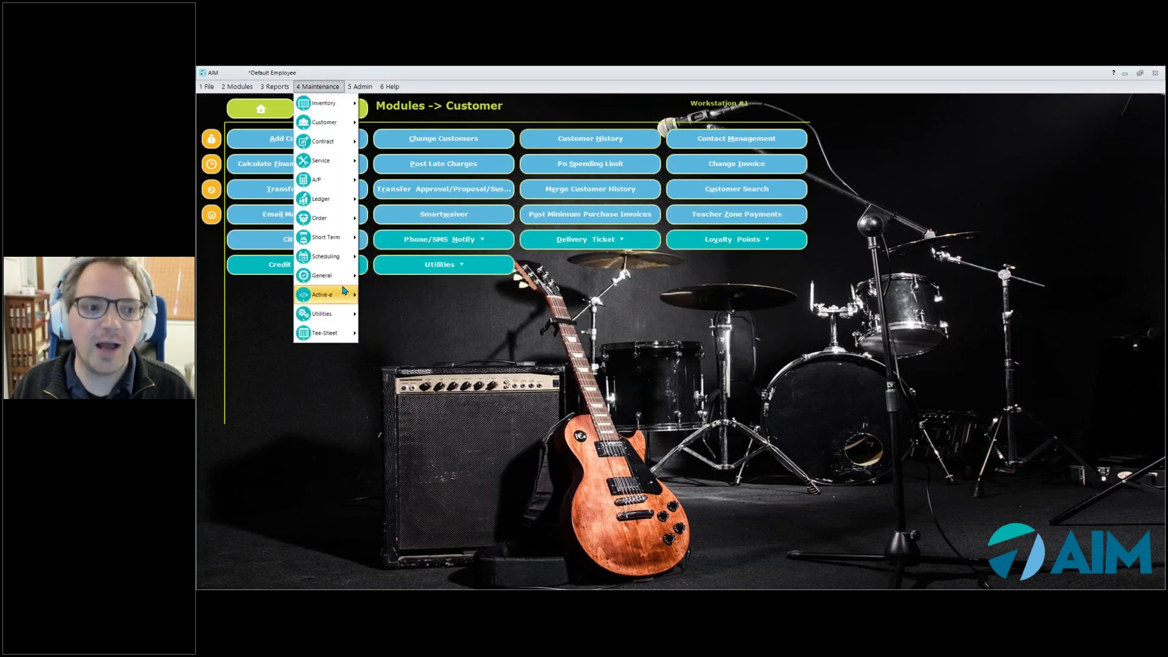
{"action": "mouse_move", "coordinate": [346, 283]}
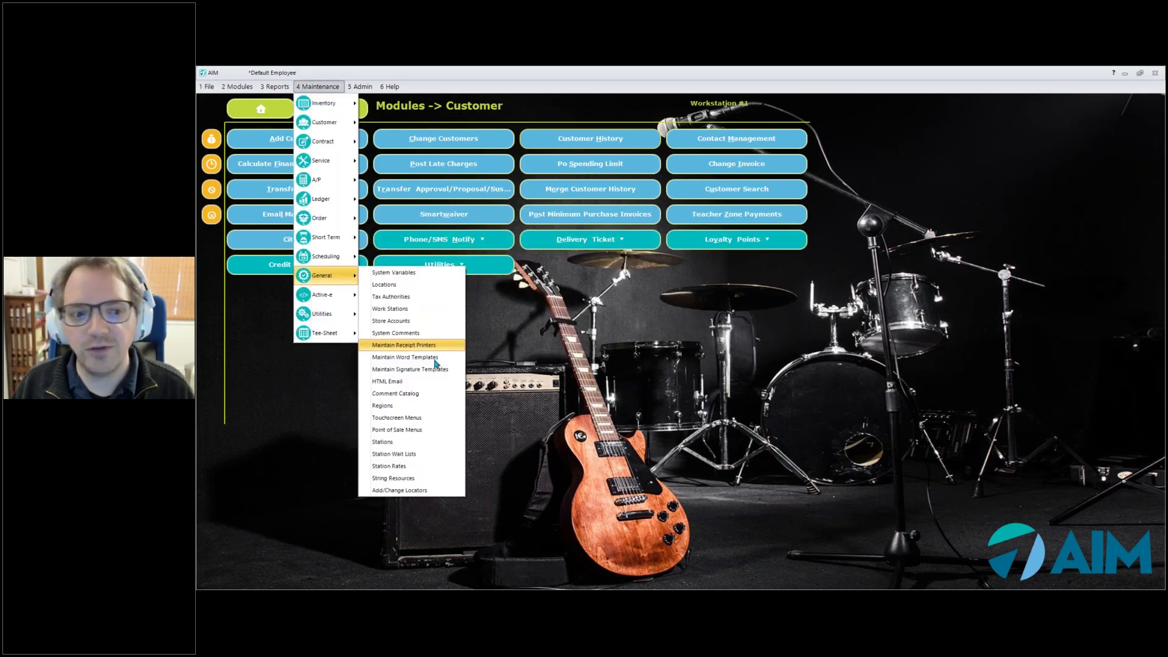
{"action": "left_click", "coordinate": [441, 370]}
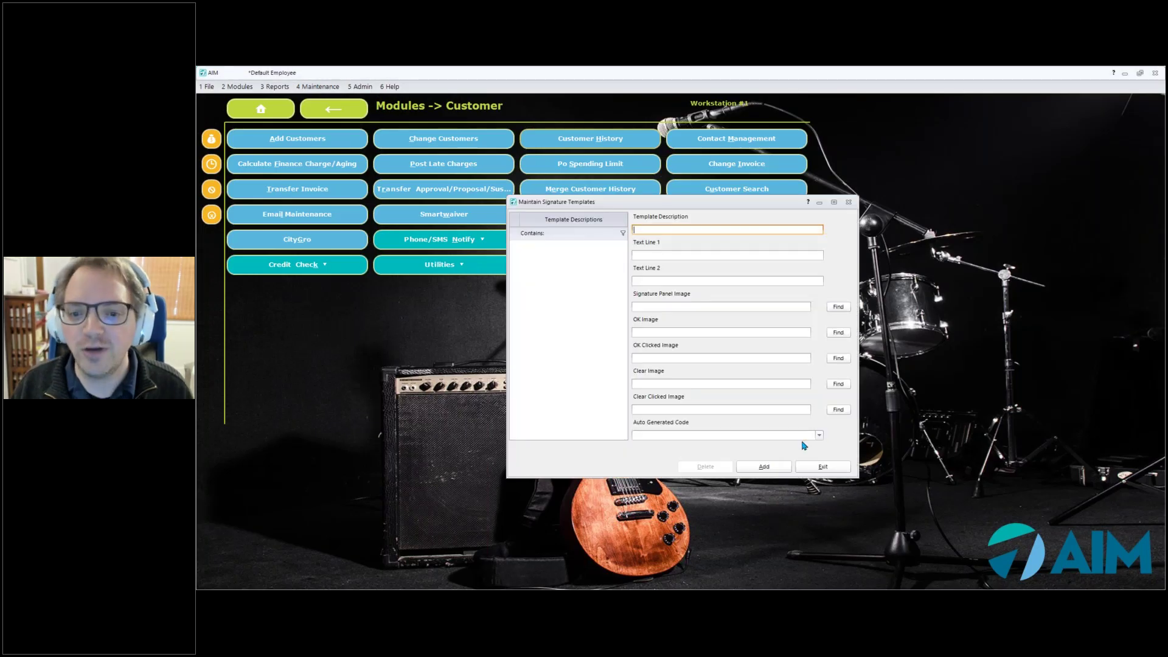
{"action": "left_click", "coordinate": [818, 436]}
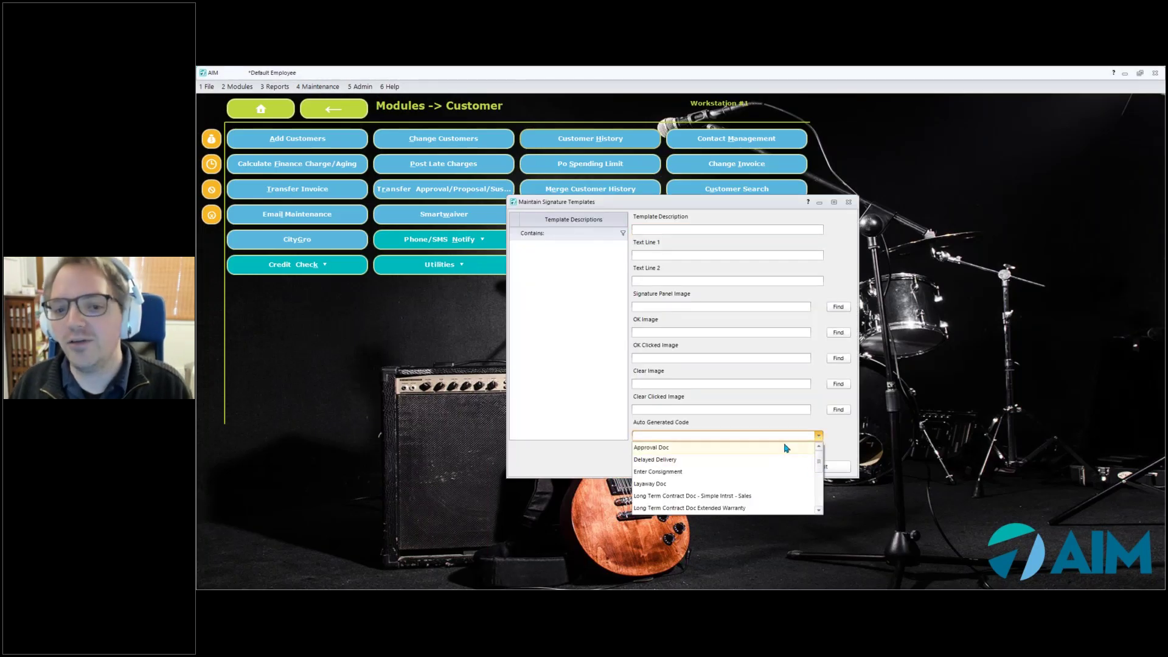
{"action": "left_click", "coordinate": [819, 512]}
{"action": "left_click", "coordinate": [819, 512]}
{"action": "left_click", "coordinate": [819, 512]}
{"action": "left_click", "coordinate": [818, 512]}
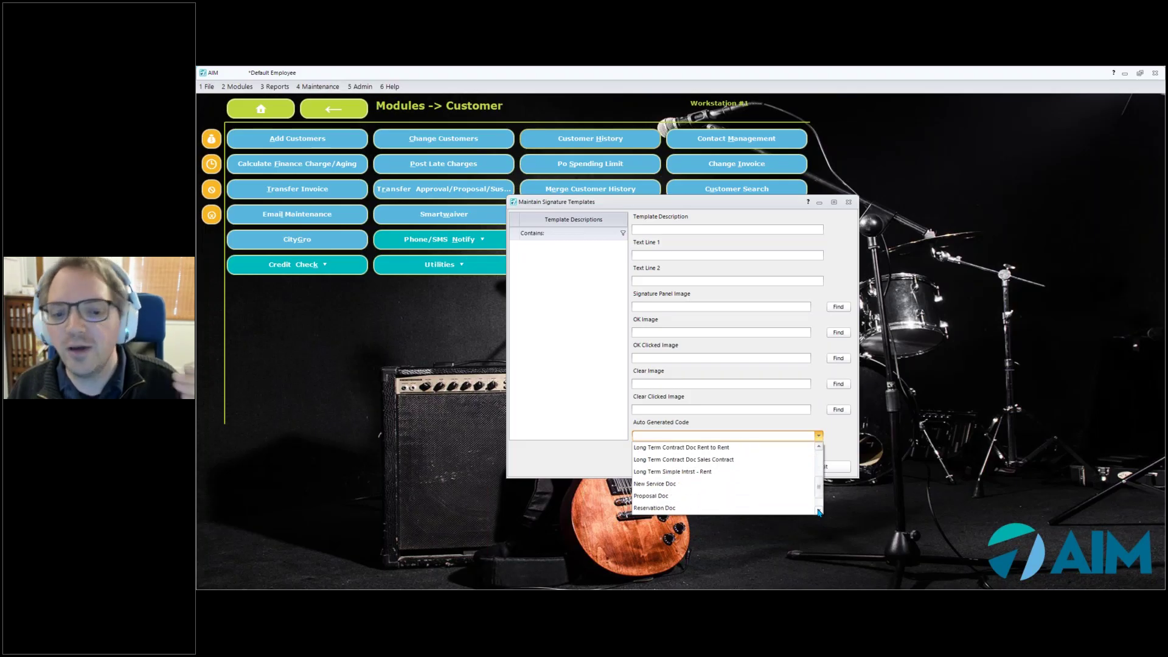
{"action": "left_click", "coordinate": [818, 512]}
{"action": "left_click", "coordinate": [819, 511]}
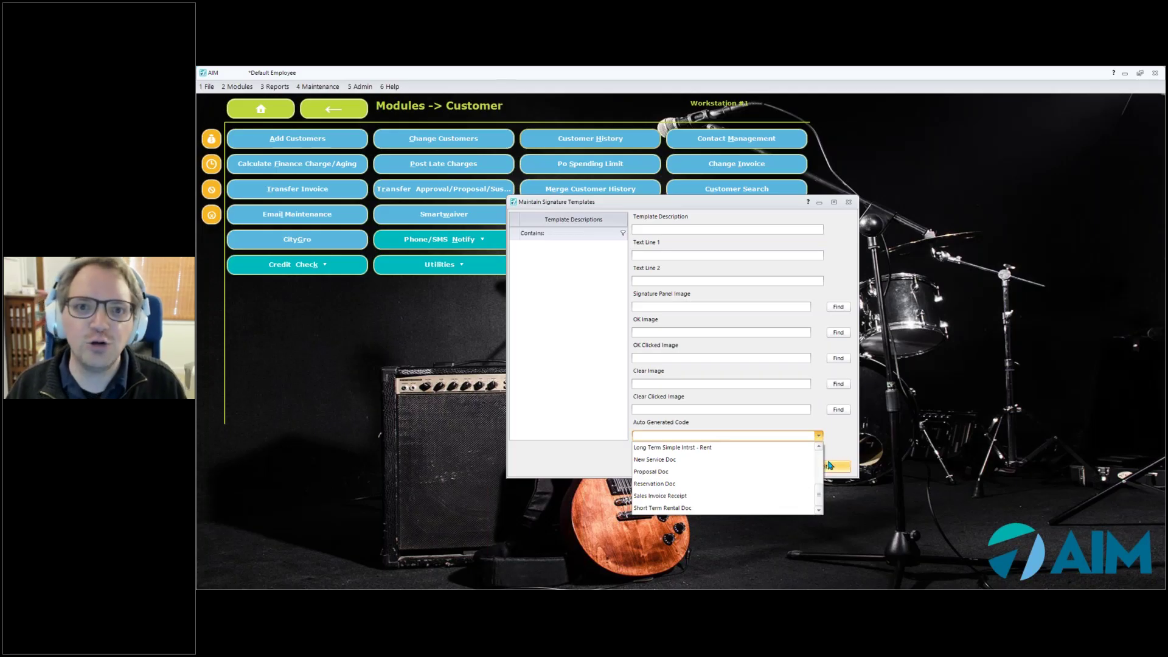
{"action": "left_click", "coordinate": [847, 466]}
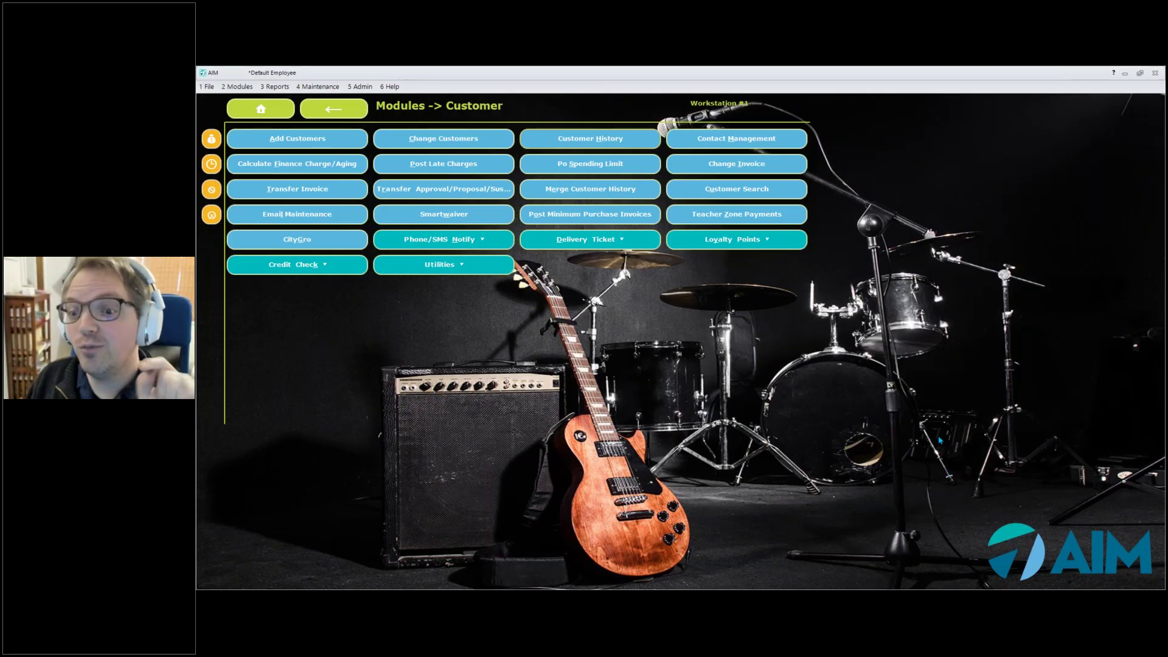
Open Work Stations from General maintenance and show the POS device settings for Computer 1
{"action": "left_click", "coordinate": [316, 86]}
{"action": "mouse_move", "coordinate": [351, 256]}
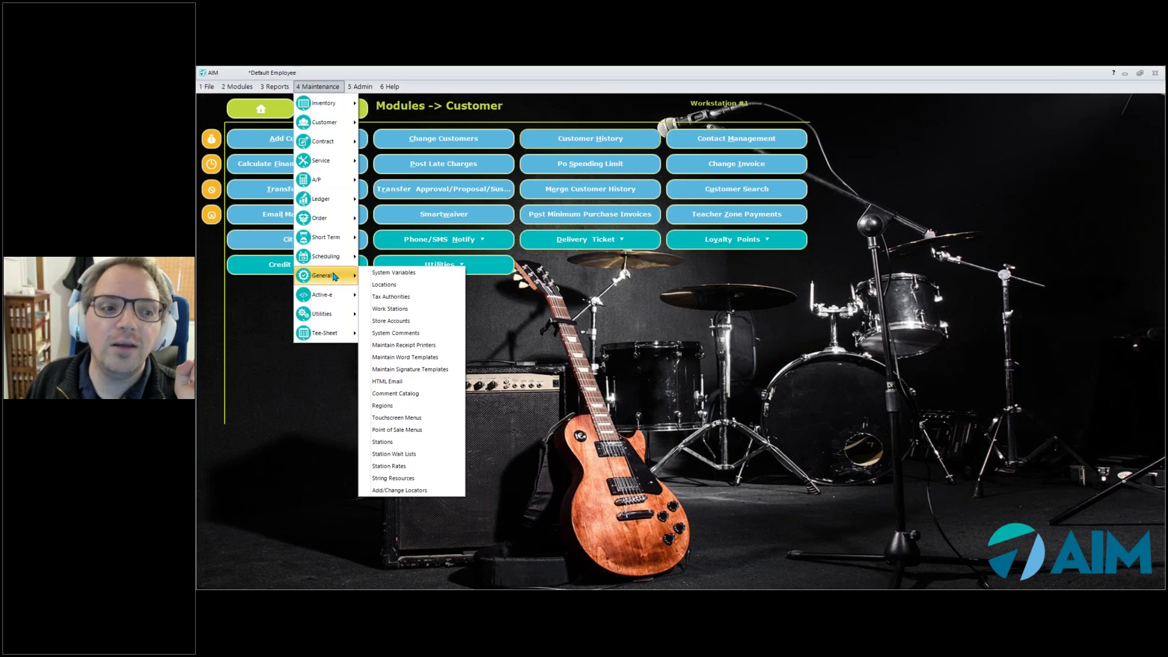
{"action": "left_click", "coordinate": [396, 312]}
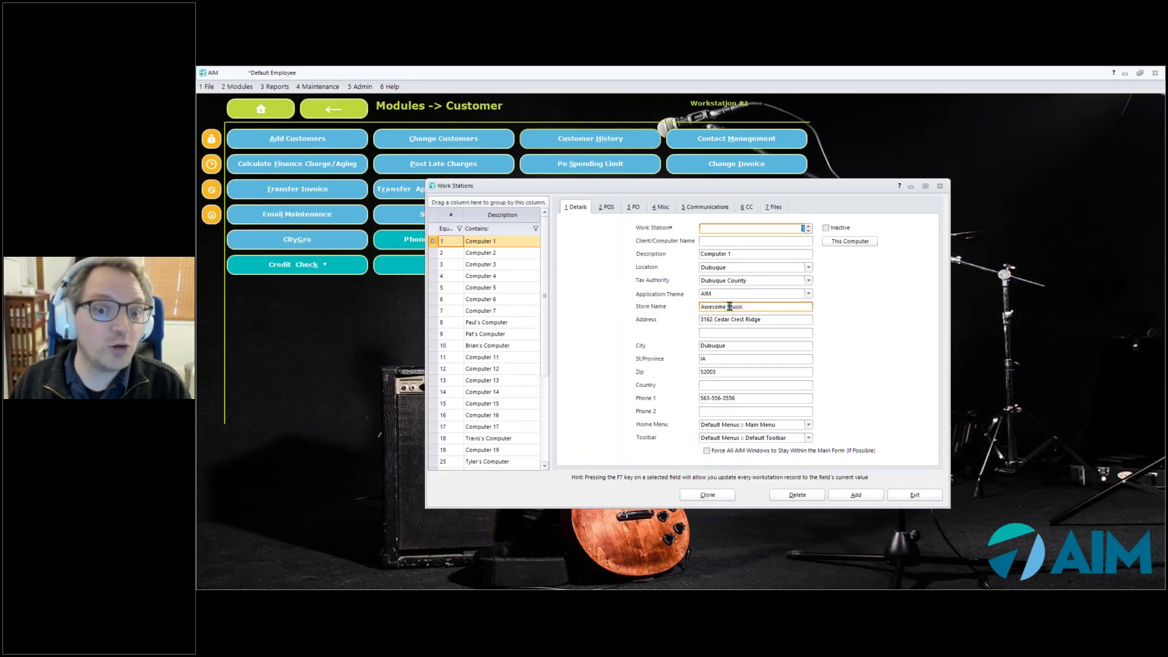
{"action": "left_click", "coordinate": [610, 208]}
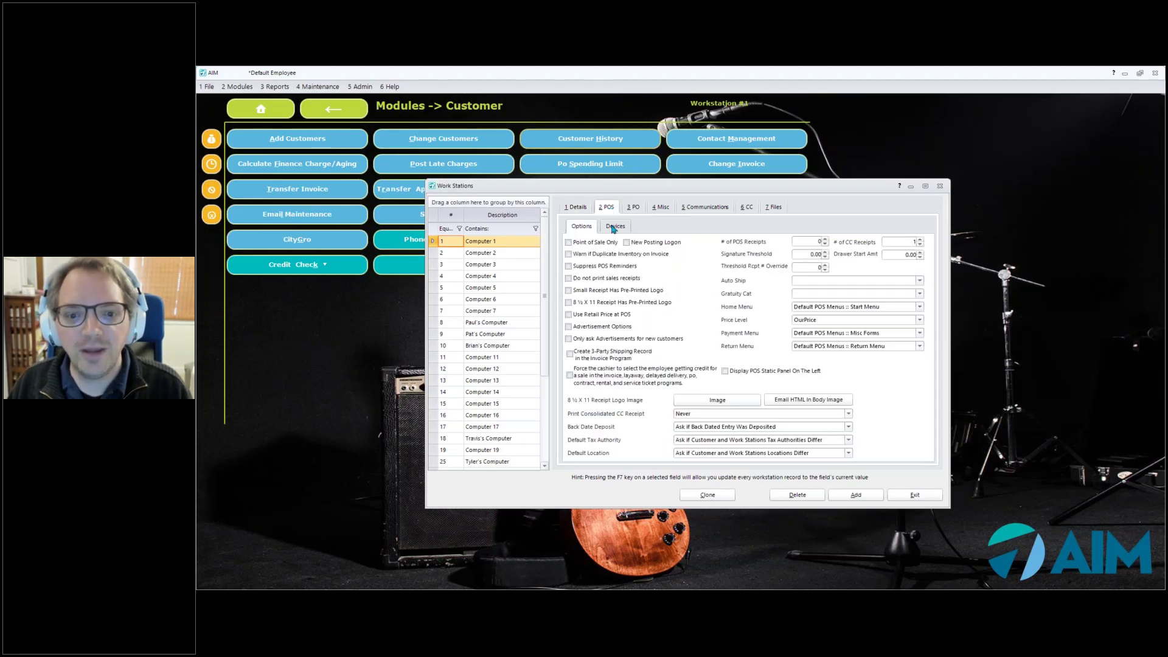
{"action": "left_click", "coordinate": [613, 228]}
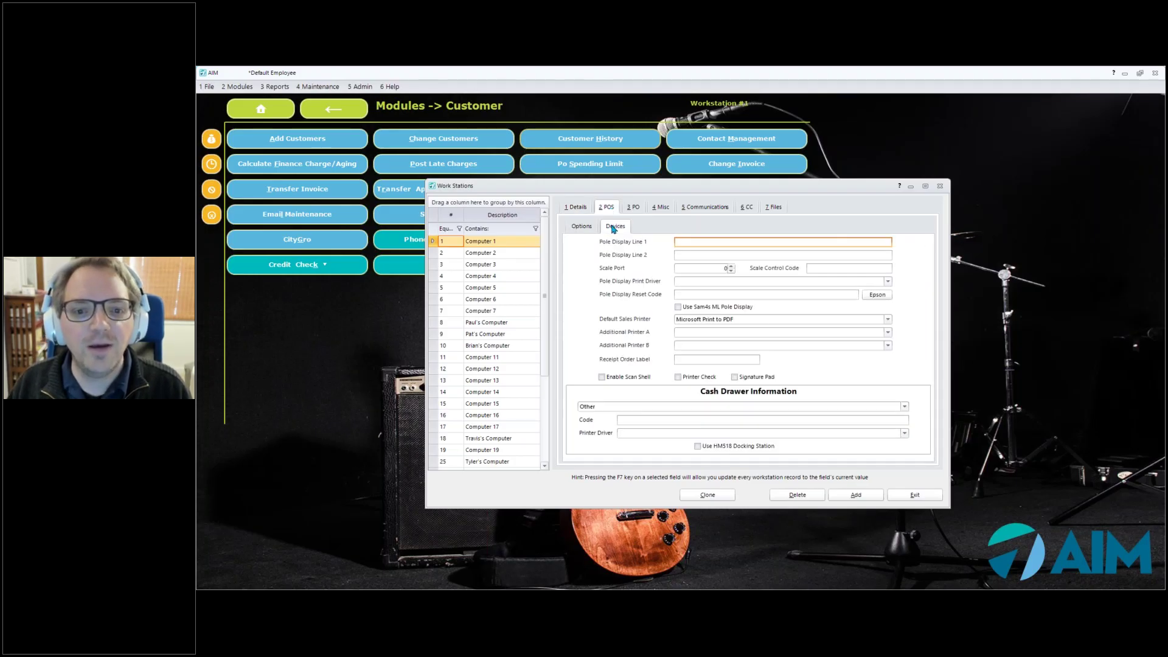